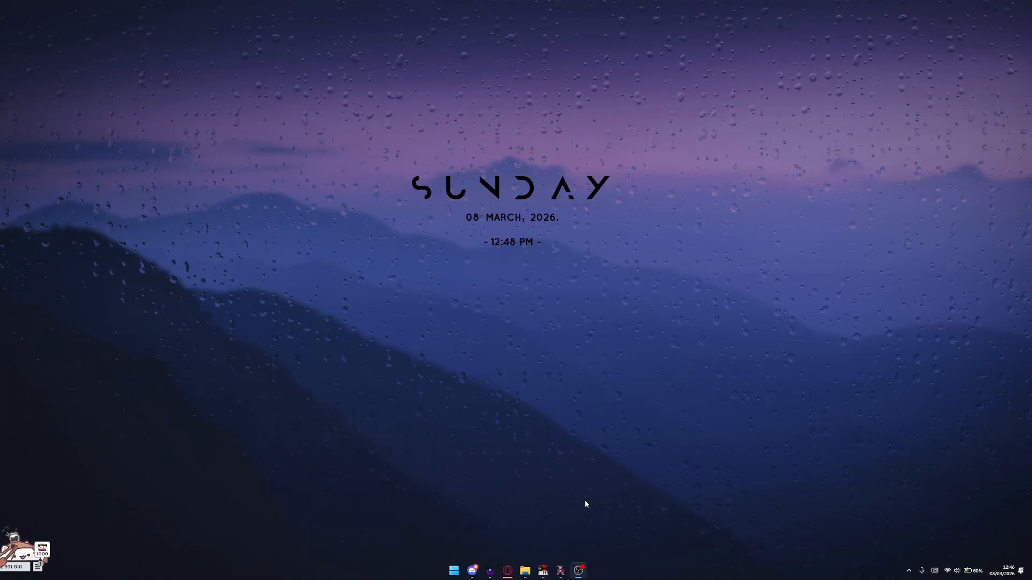
# Bring up Sappy, Anvil Studio and Hex Maniac Advance one after another to look over the tools
pyautogui.click(484, 574)
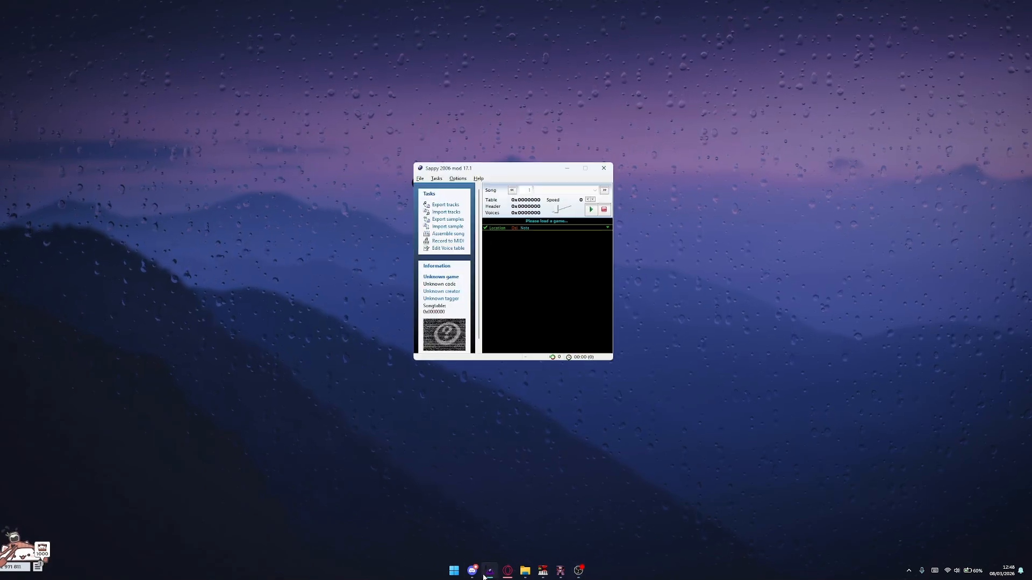
pyautogui.click(544, 572)
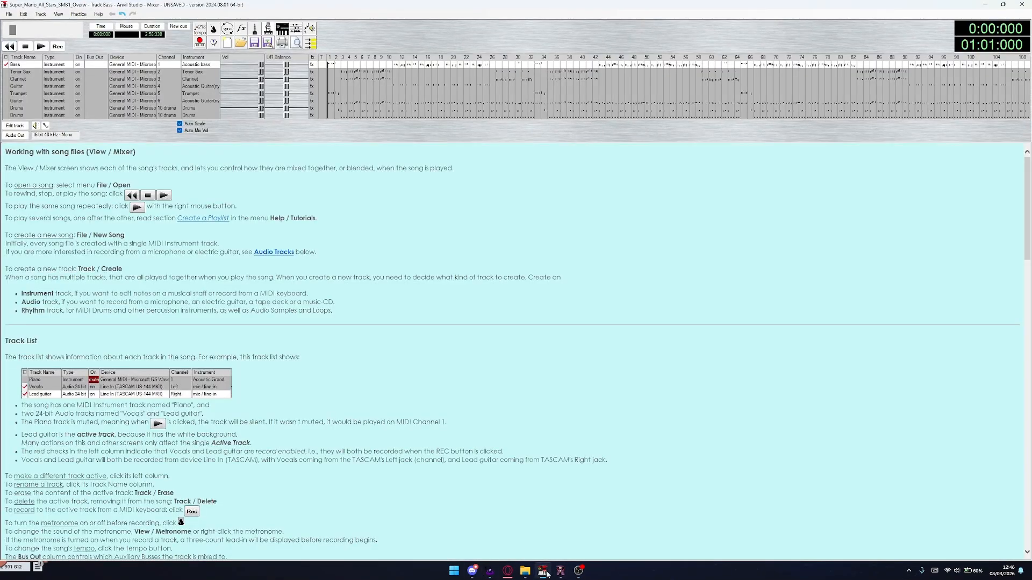
pyautogui.click(559, 573)
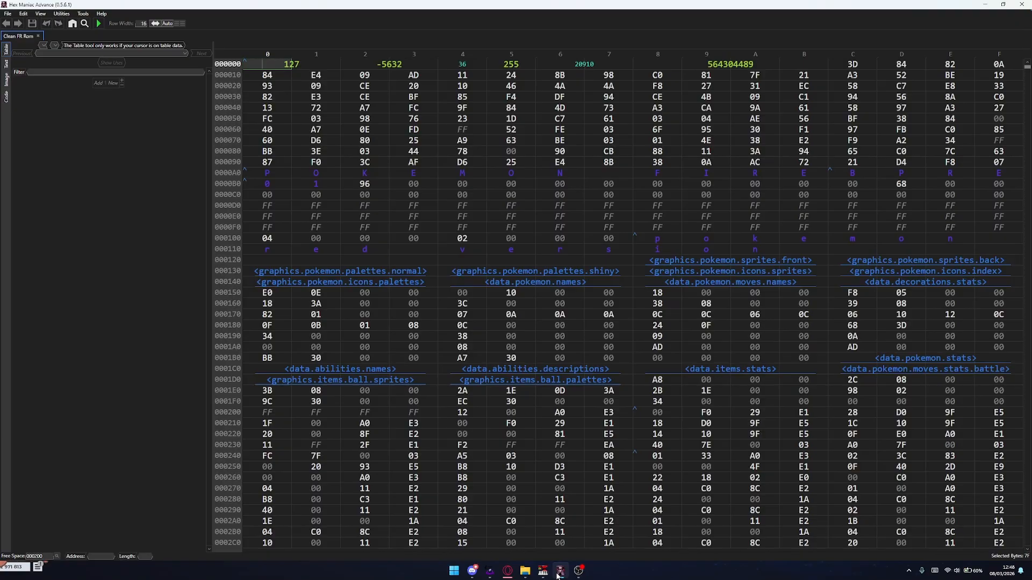
# Look through the PokéCommunity thread on Fire Red voice groups in the browser, and return to Anvil Studio
pyautogui.click(507, 571)
pyautogui.scroll(4, 404, 417)
pyautogui.scroll(-6, 485, 267)
pyautogui.scroll(2, 344, 221)
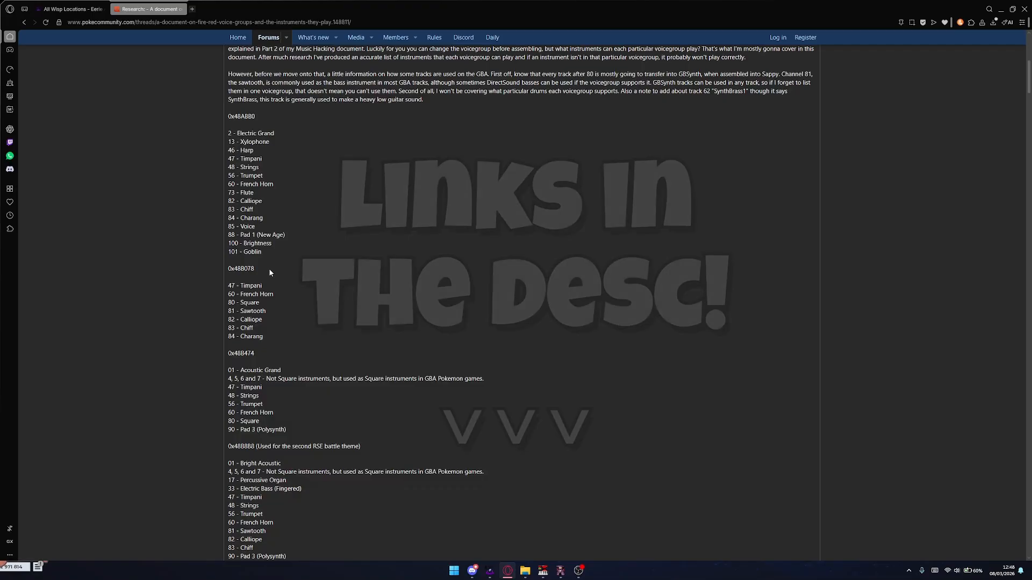
pyautogui.click(1000, 8)
pyautogui.click(983, 5)
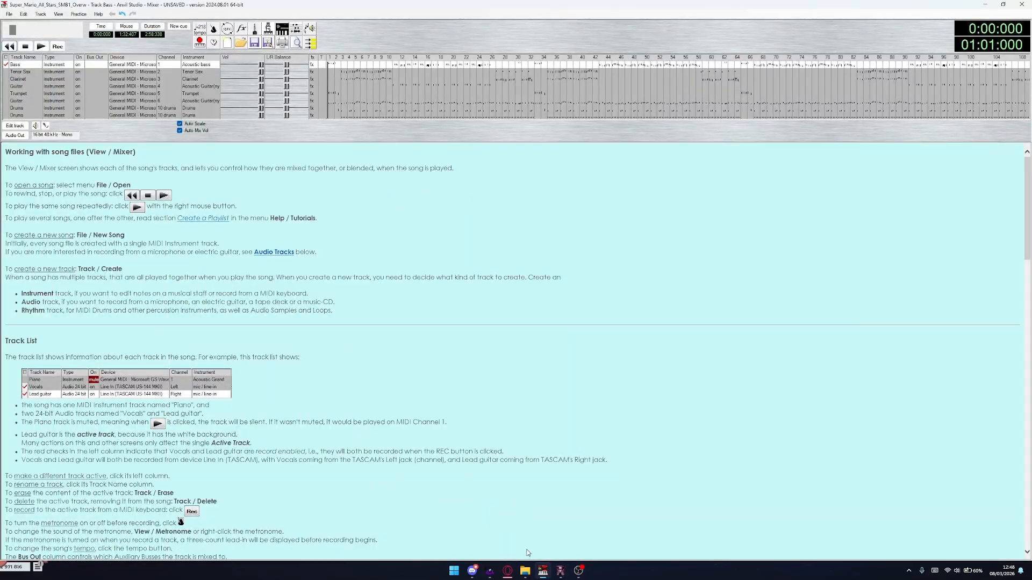
# Locate the Midi music folder in Downloads and load Super_Mario_All_Stars_SMB1_Overw.mid into Anvil Studio
pyautogui.click(525, 571)
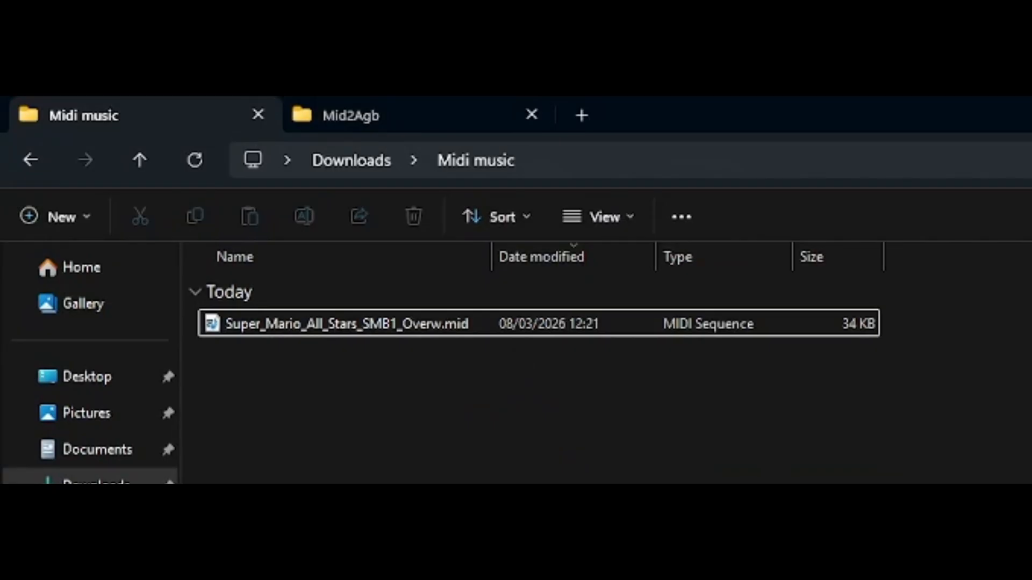
pyautogui.press('Return')
pyautogui.click(9, 13)
pyautogui.click(21, 31)
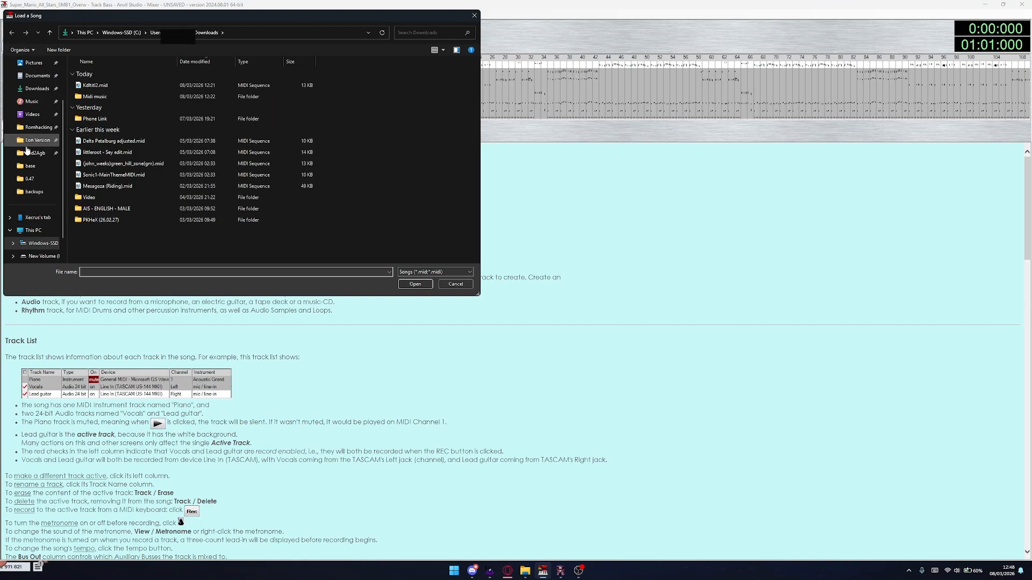
pyautogui.doubleClick(105, 98)
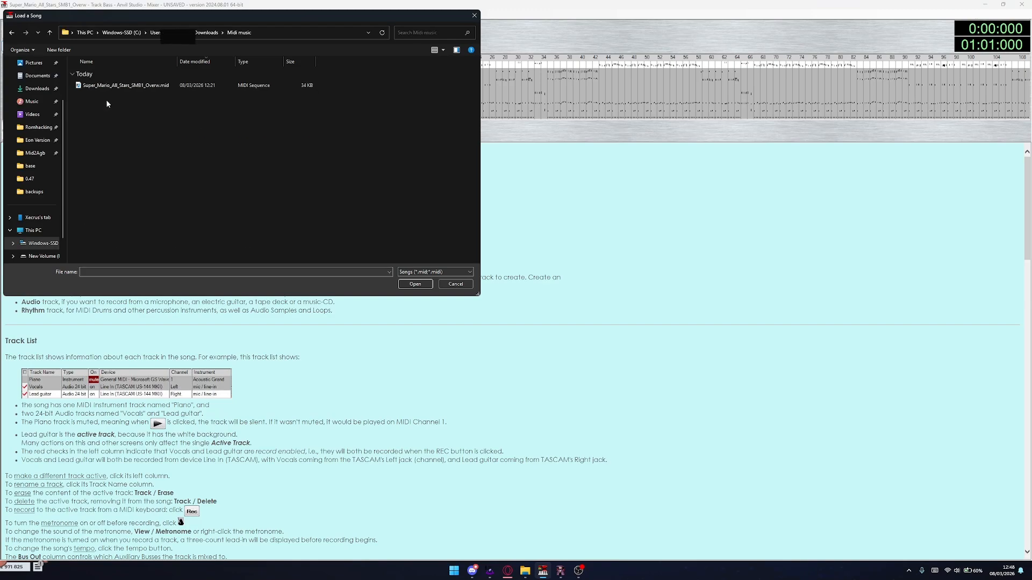
pyautogui.doubleClick(124, 86)
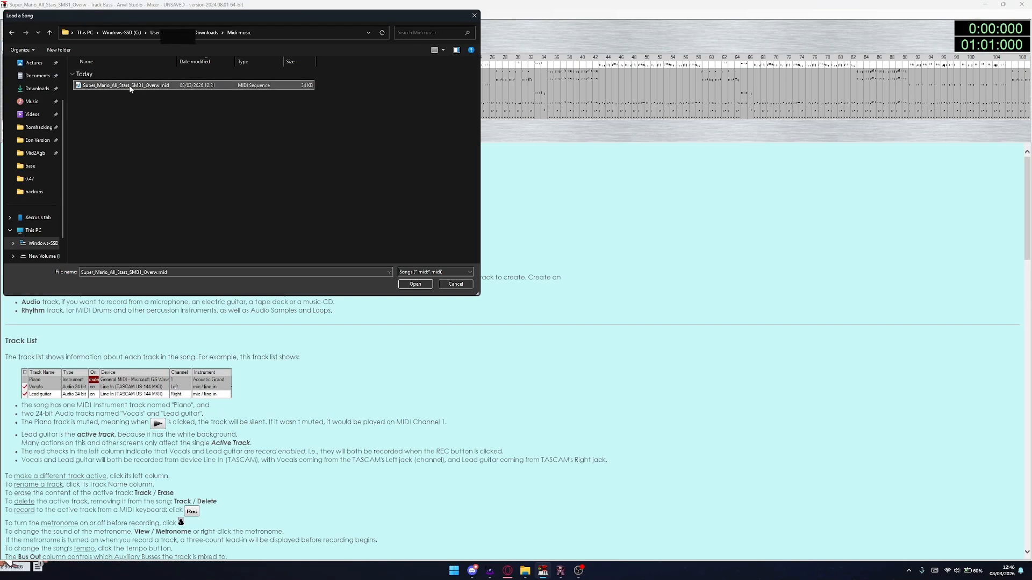
pyautogui.click(568, 318)
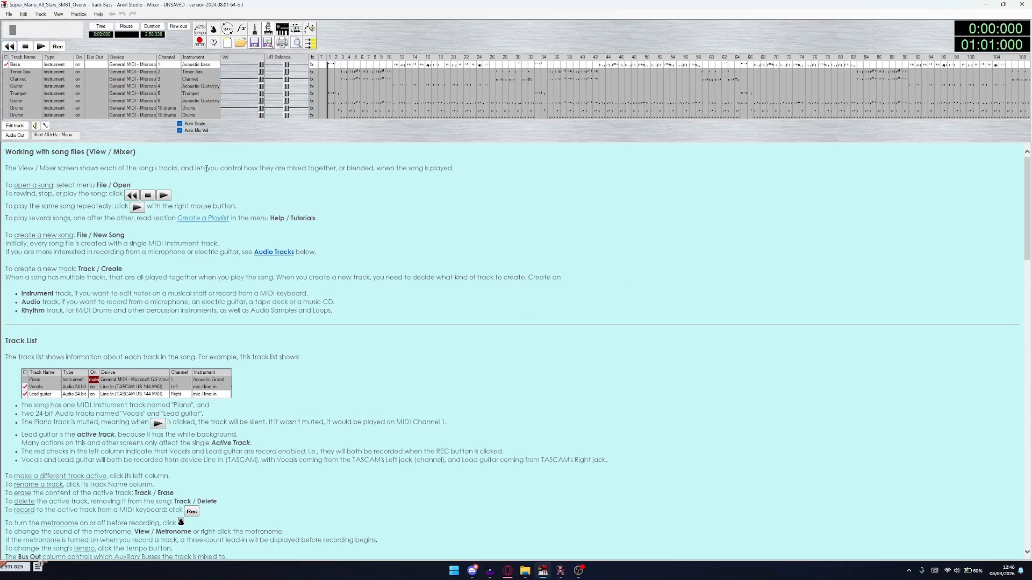
# Play the beginning of the loaded song, and stop and rewind it to the start
pyautogui.click(41, 47)
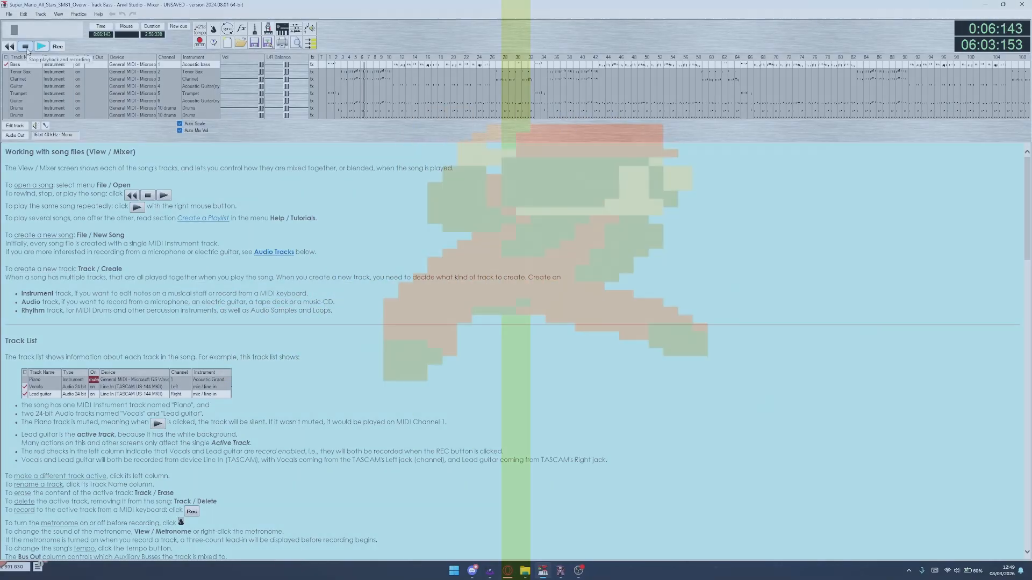
pyautogui.click(26, 47)
pyautogui.click(9, 47)
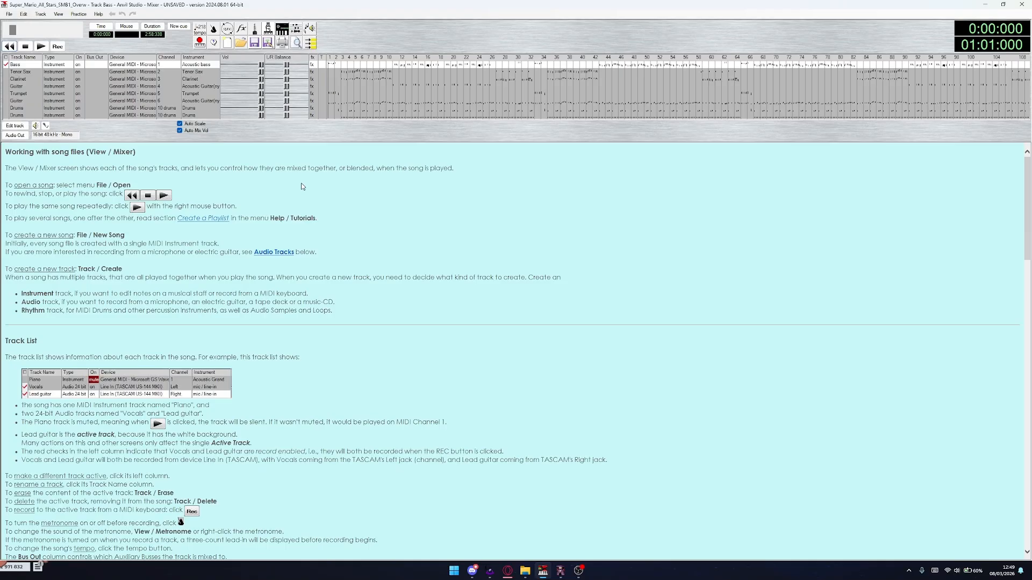
# Examine the instrument list of voice group 0x48B8B8 in the Fire Red voice groups thread in the browser
pyautogui.click(508, 572)
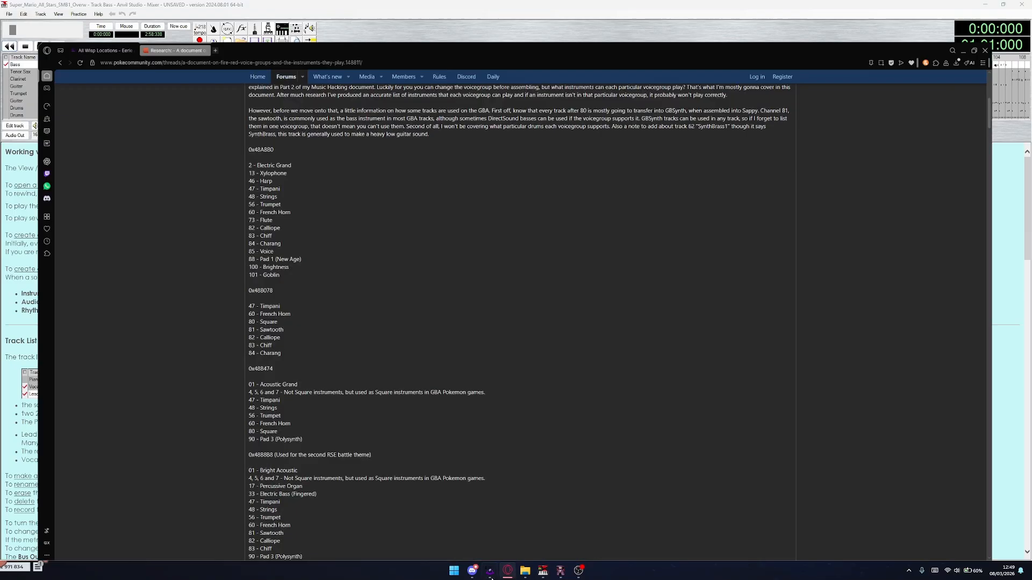
pyautogui.scroll(3, 420, 214)
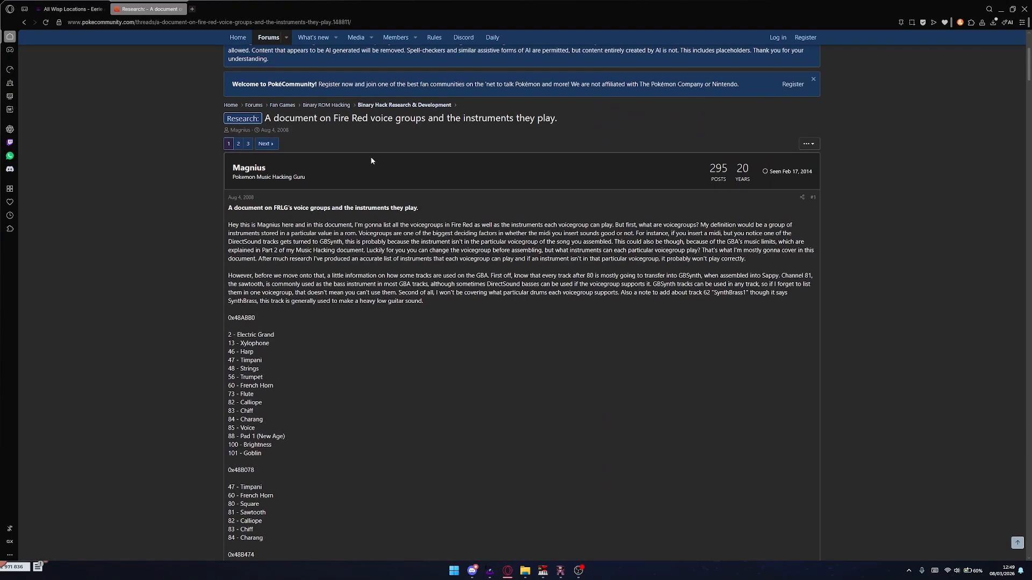
pyautogui.scroll(-2, 391, 181)
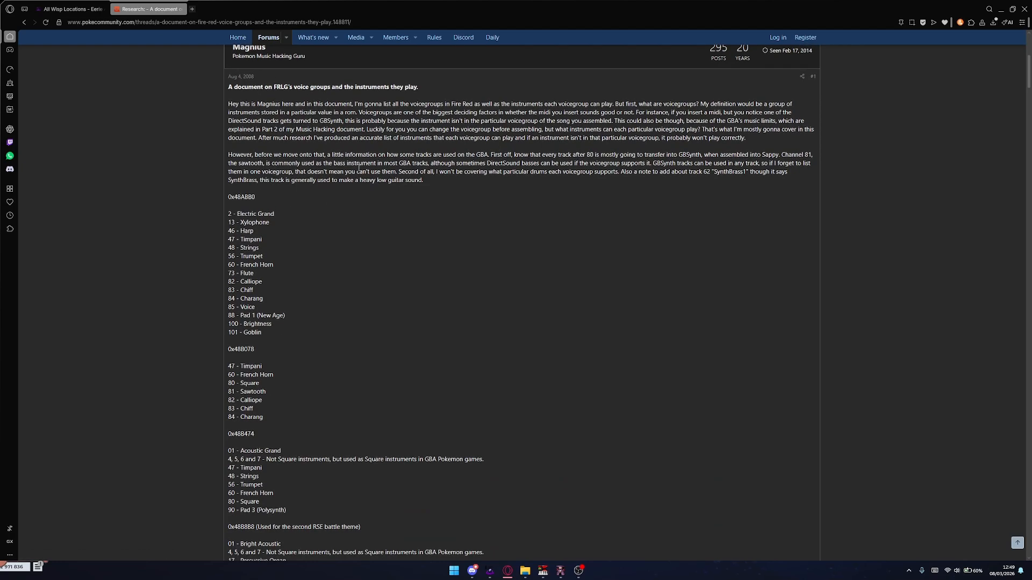
pyautogui.scroll(-5, 450, 320)
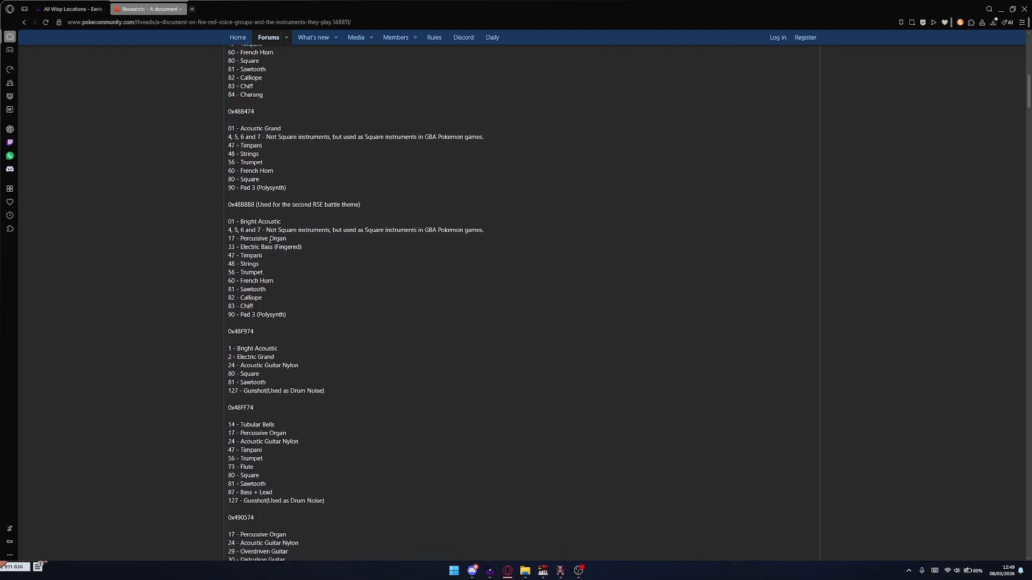
pyautogui.doubleClick(237, 205)
pyautogui.moveTo(226, 222); pyautogui.dragTo(309, 323)
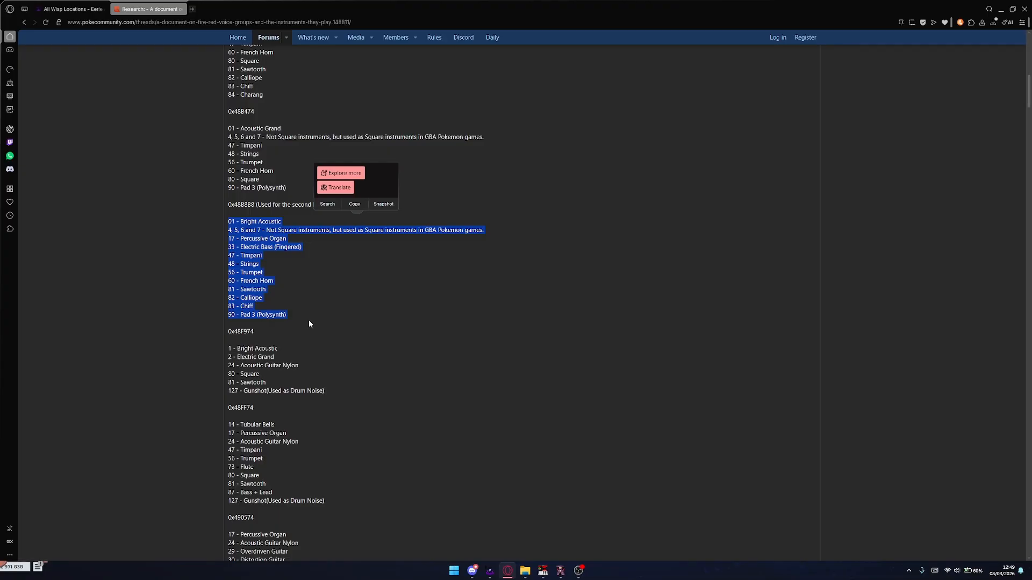
pyautogui.click(309, 321)
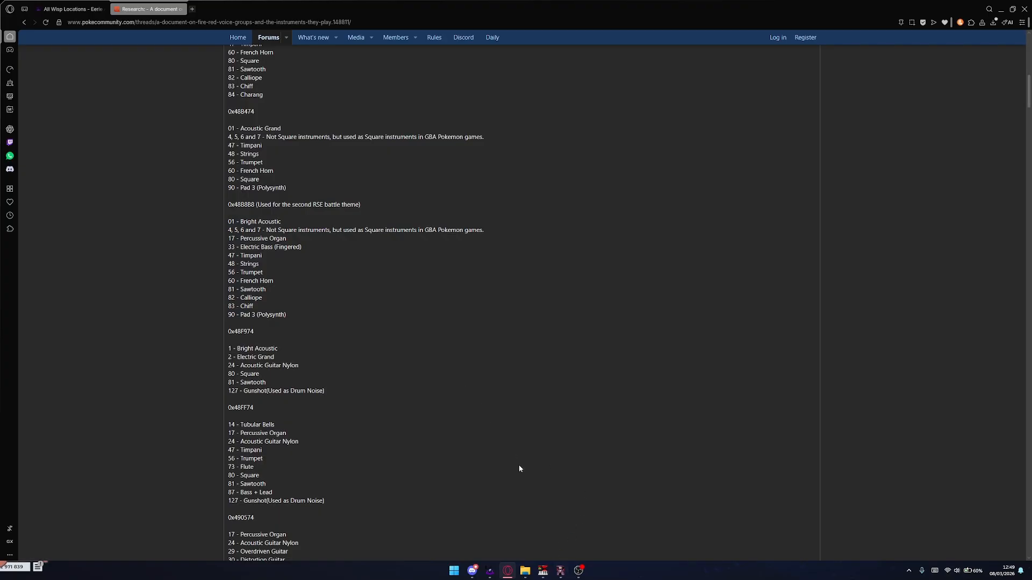
# In Anvil Studio, preview Acoustic Guitar(nylon), Bright Acoustic and Electric bass(finger) for the Bass track, and keep Acoustic bass
pyautogui.click(543, 571)
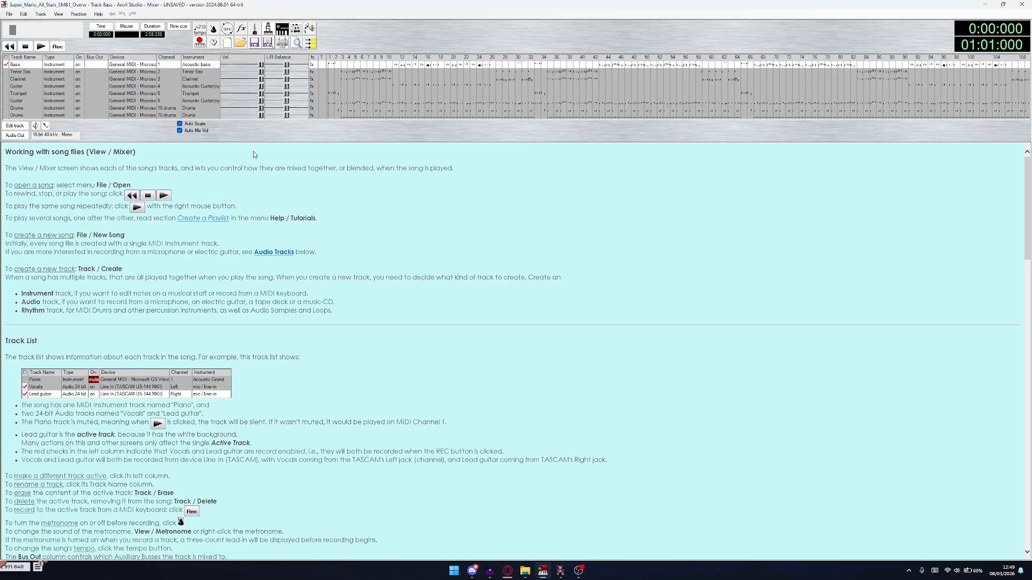
pyautogui.click(198, 65)
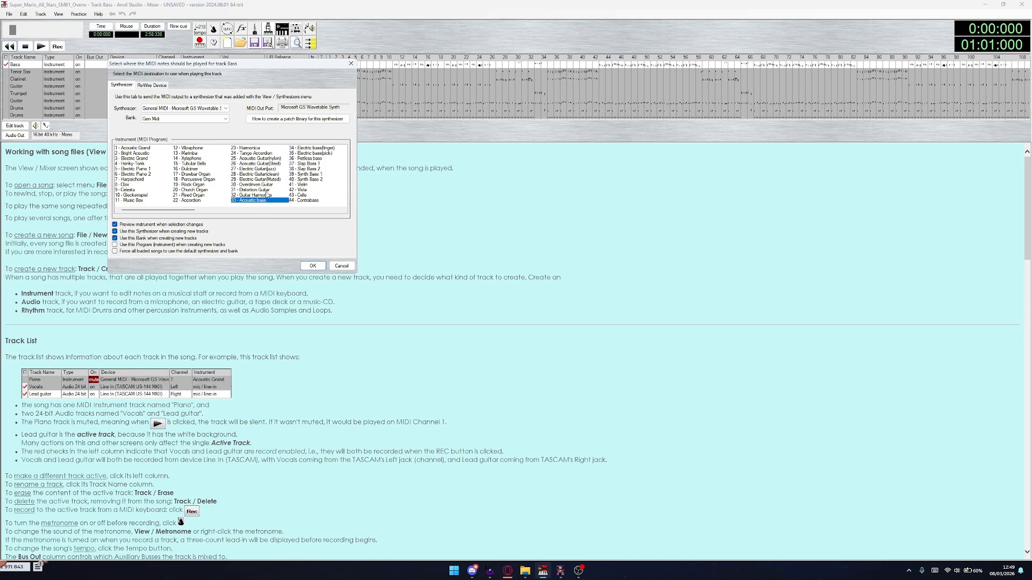
pyautogui.click(274, 159)
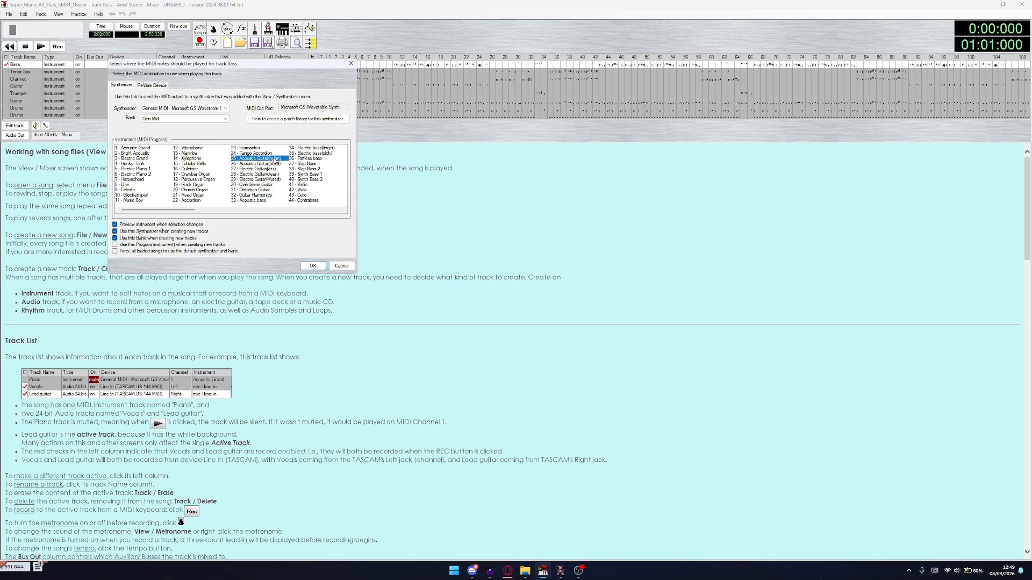
pyautogui.click(150, 153)
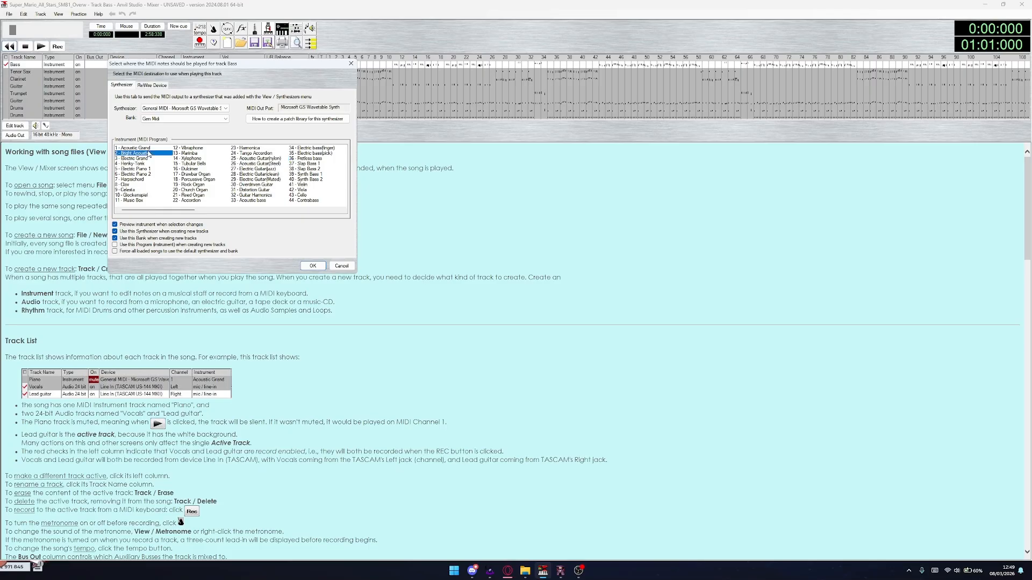
pyautogui.click(320, 150)
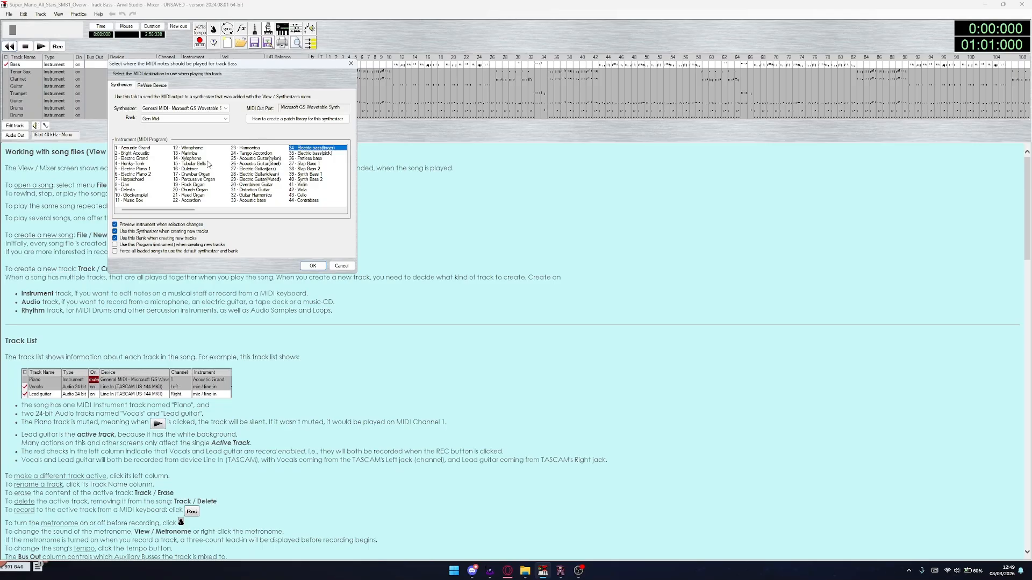
pyautogui.click(285, 158)
pyautogui.click(310, 149)
pyautogui.click(155, 155)
pyautogui.click(258, 155)
pyautogui.click(263, 162)
pyautogui.click(262, 160)
pyautogui.click(261, 201)
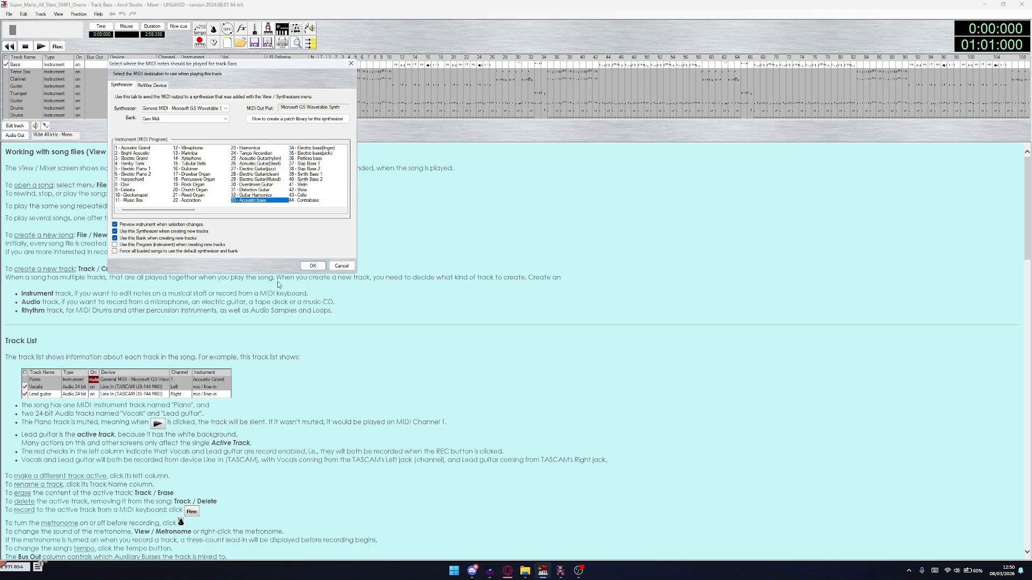
pyautogui.click(310, 266)
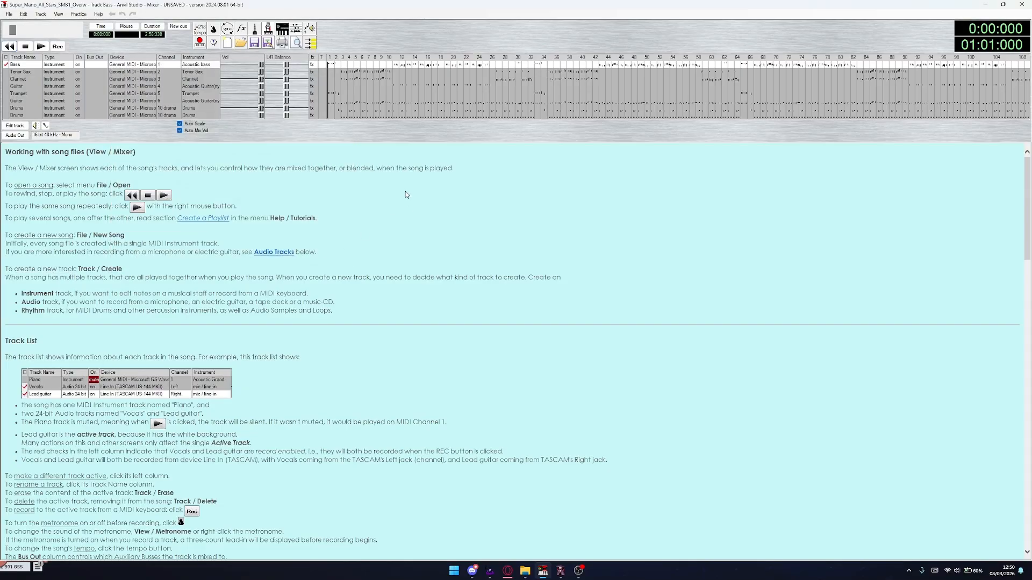
# Preview Trumpet, Acoustic Guitar(nylon) and Electric bass(finger) for the Tenor Sax track without applying a change
pyautogui.click(207, 72)
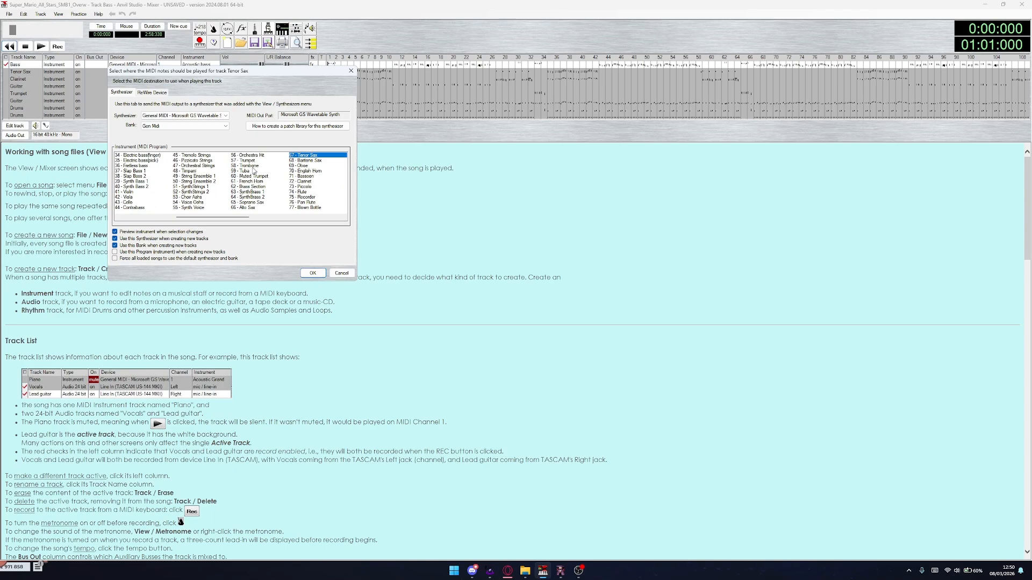
pyautogui.click(254, 161)
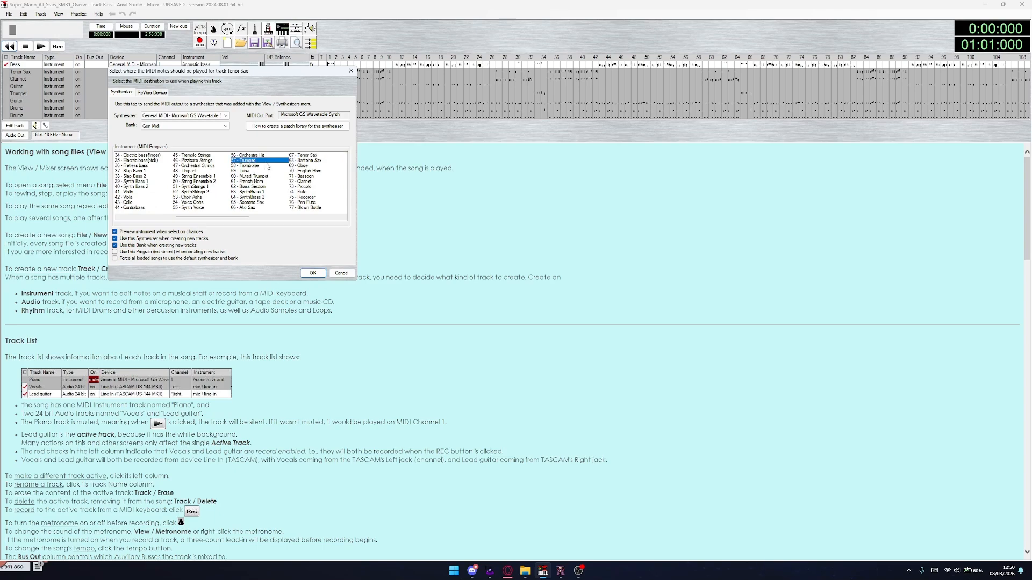
pyautogui.scroll(2, 259, 186)
pyautogui.scroll(1, 262, 186)
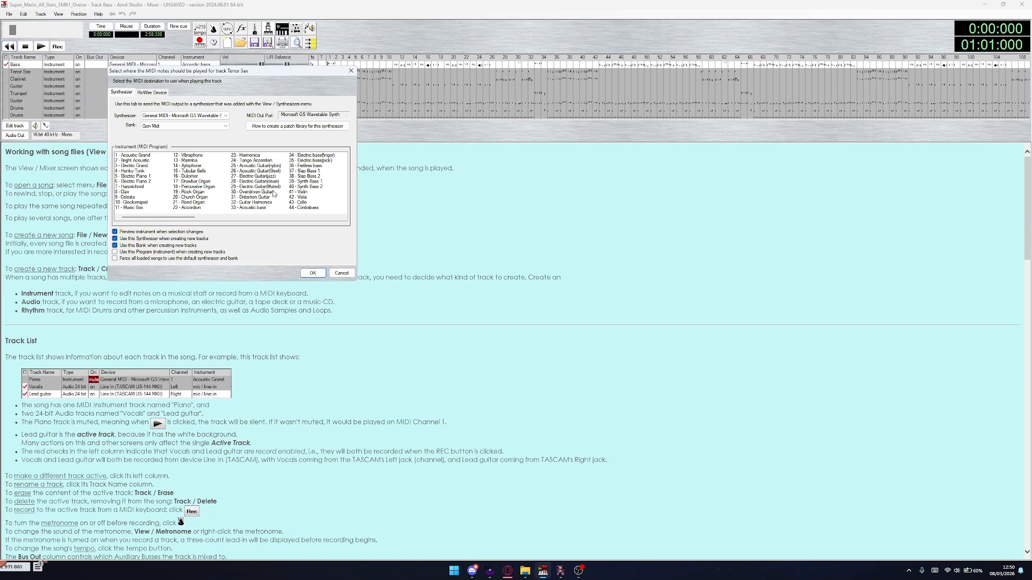
pyautogui.click(264, 166)
pyautogui.click(296, 155)
pyautogui.click(276, 165)
pyautogui.scroll(-2, 275, 182)
pyautogui.scroll(-1, 275, 183)
pyautogui.click(342, 273)
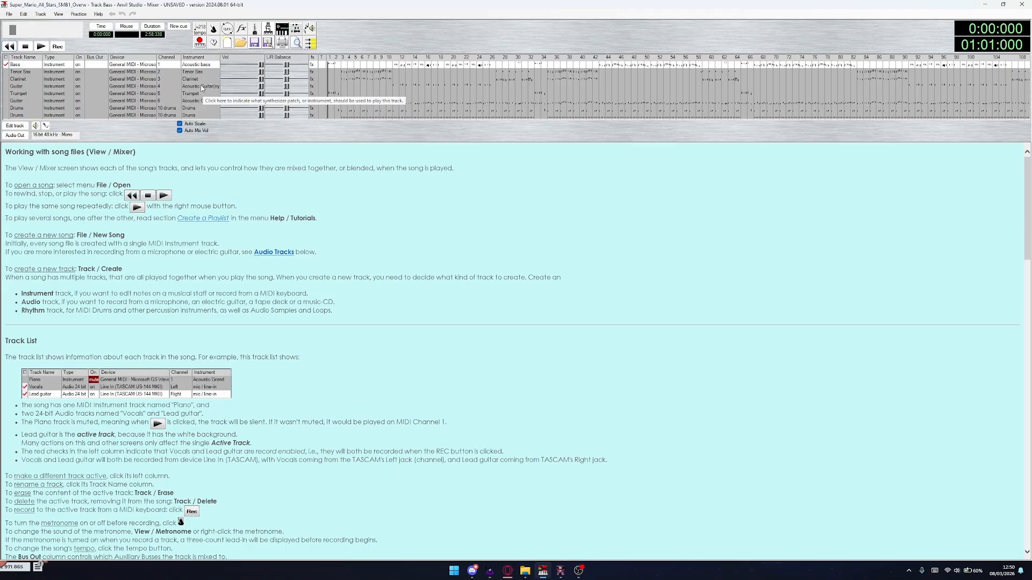
# Check the instrument assignments of the Clarinet track, the first Guitar track and the Trumpet track without changing them
pyautogui.click(196, 79)
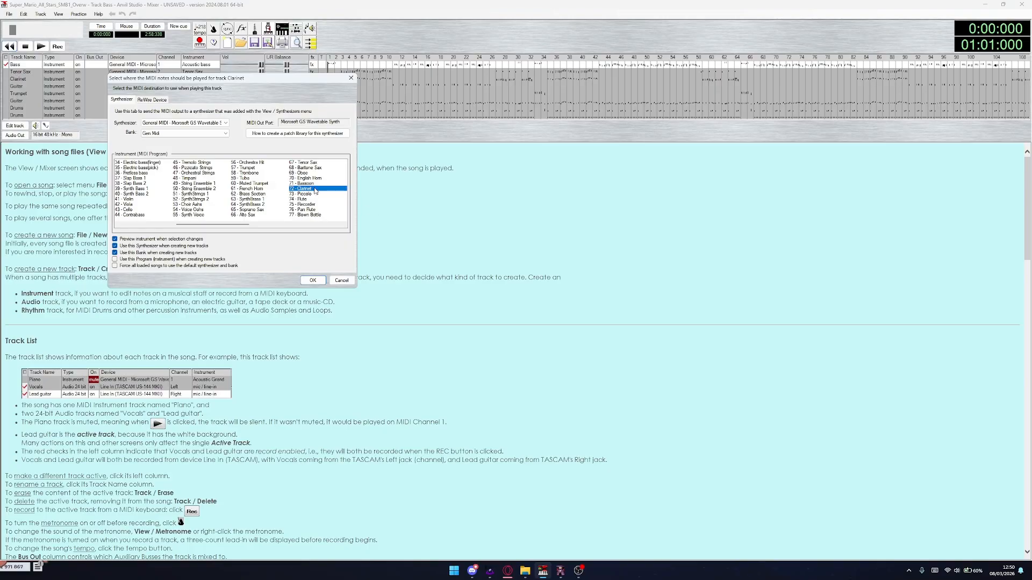
pyautogui.click(342, 280)
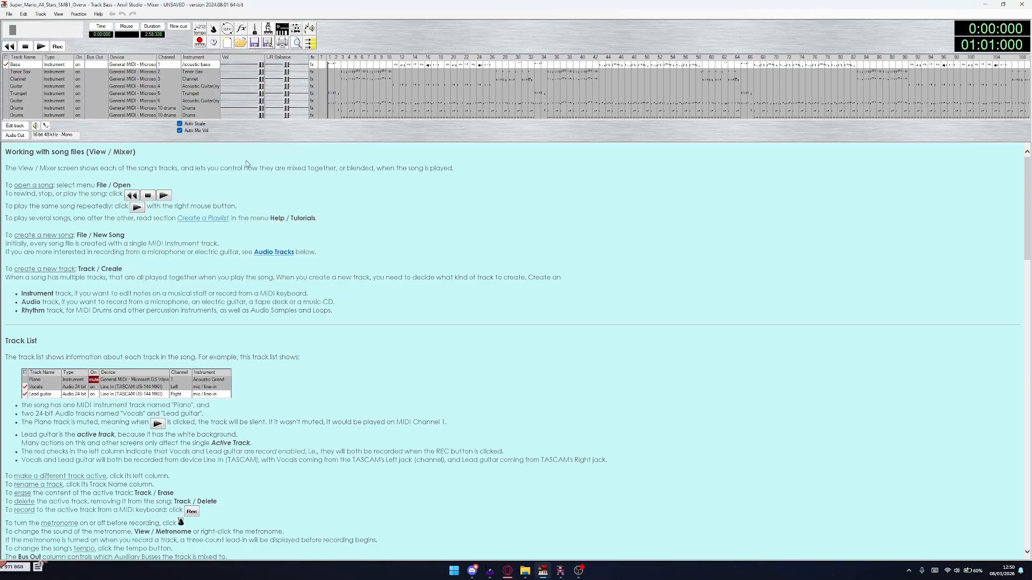
pyautogui.click(203, 88)
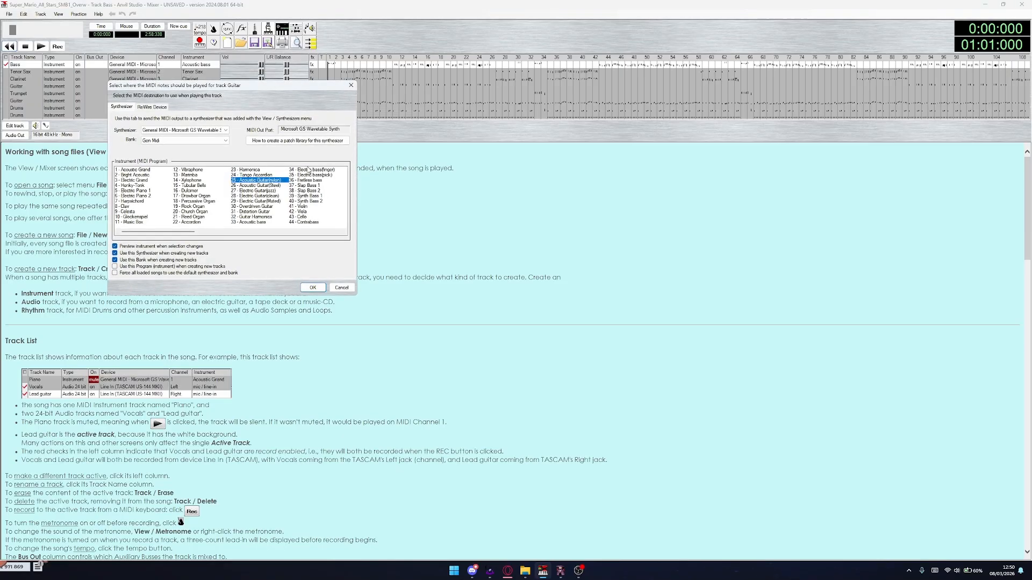
pyautogui.click(341, 289)
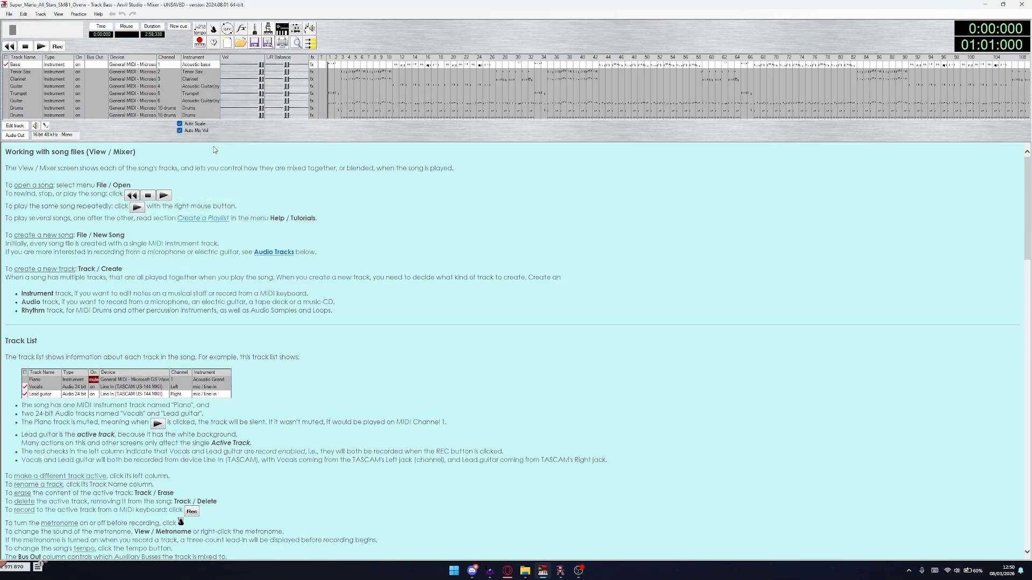
pyautogui.click(203, 94)
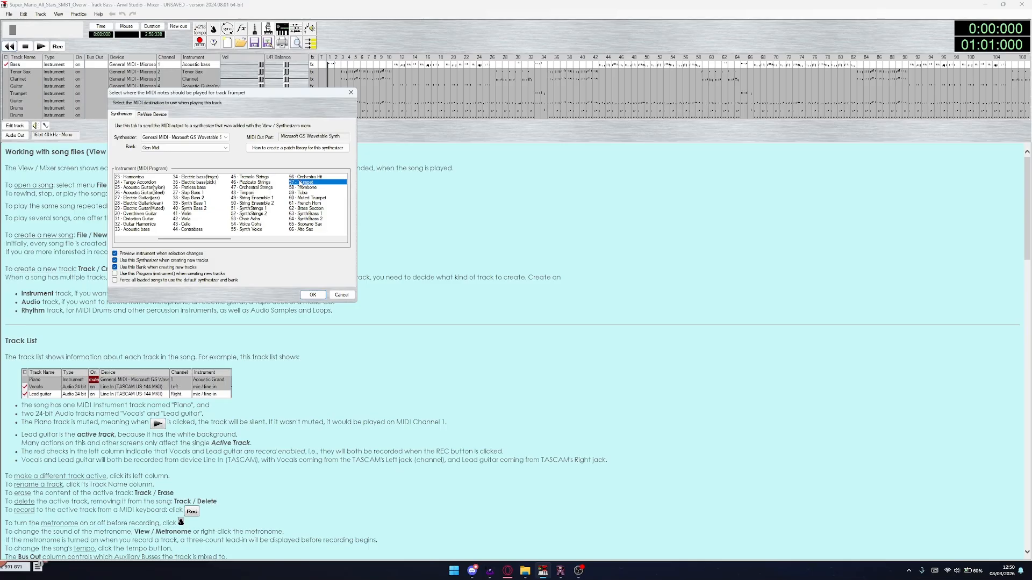
pyautogui.click(342, 295)
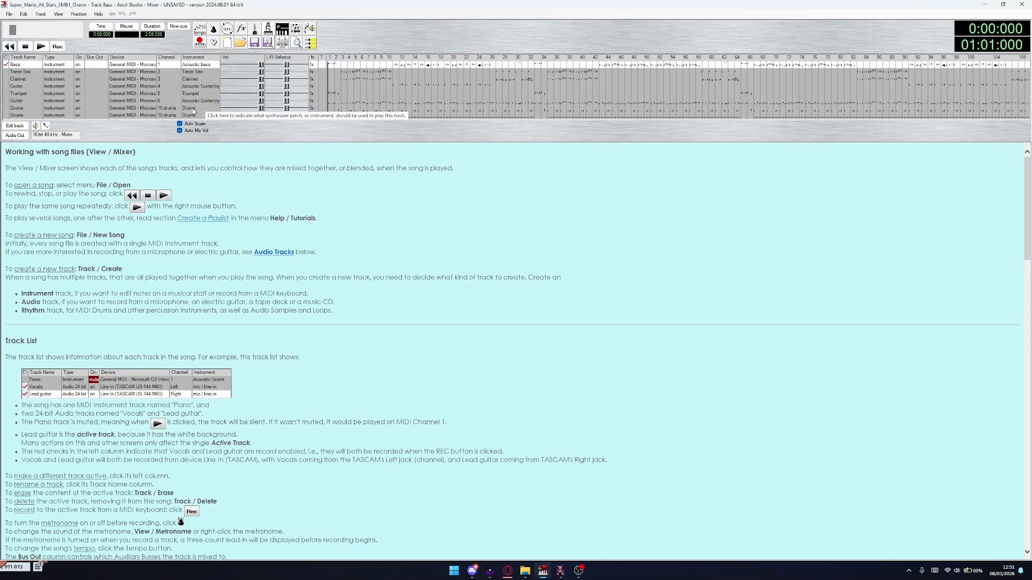
# Set the MIDI channel of the first Drums track to 7 and of the second Drums track to 8
pyautogui.click(171, 109)
pyautogui.click(170, 110)
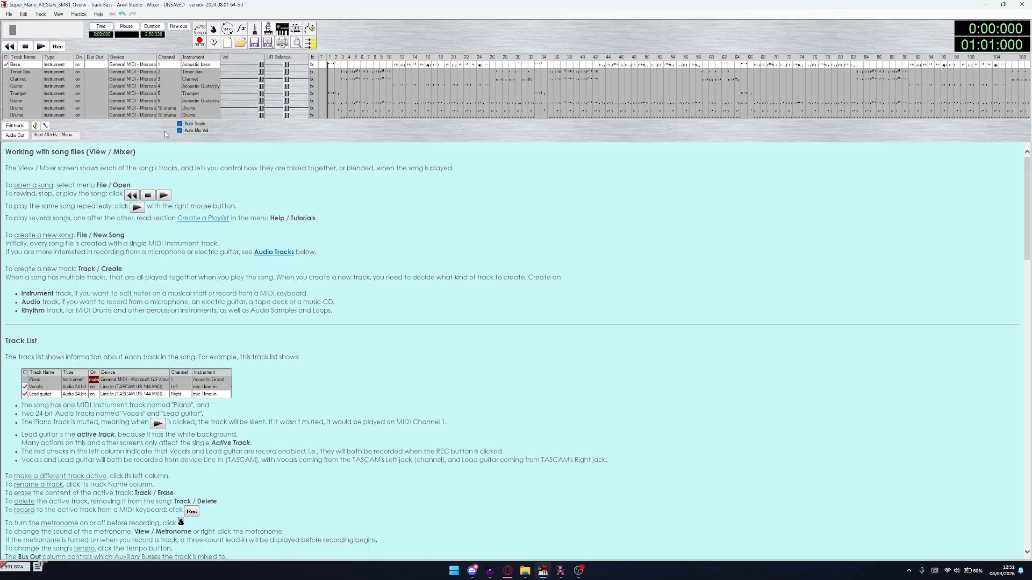
pyautogui.click(170, 110)
pyautogui.click(170, 159)
pyautogui.click(167, 117)
pyautogui.click(167, 117)
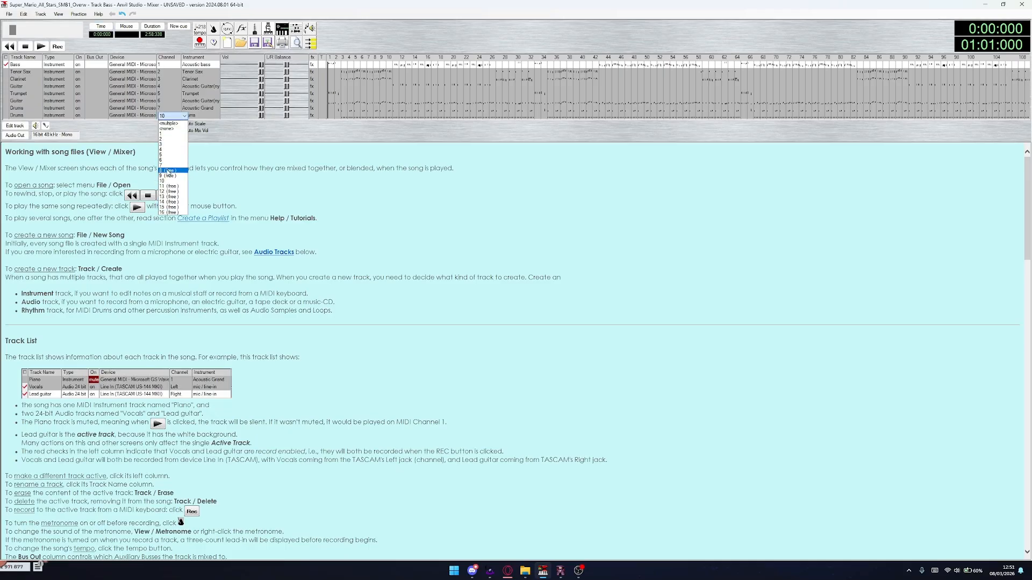
pyautogui.click(168, 171)
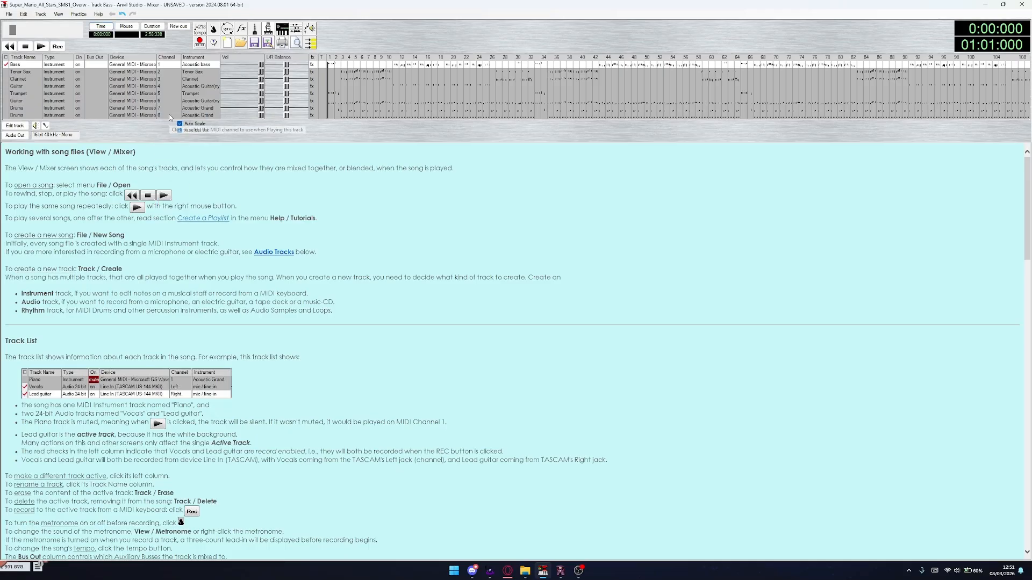
# Preview Gunshot and Timpani as instruments for the first Drums track without applying a change
pyautogui.click(205, 111)
pyautogui.scroll(-4, 274, 242)
pyautogui.click(306, 224)
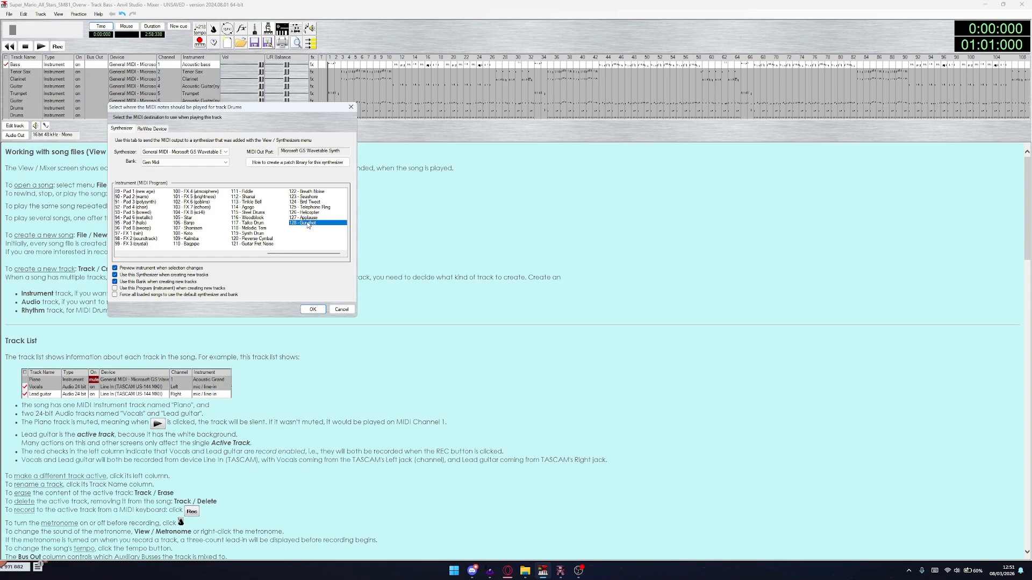
pyautogui.scroll(3, 205, 240)
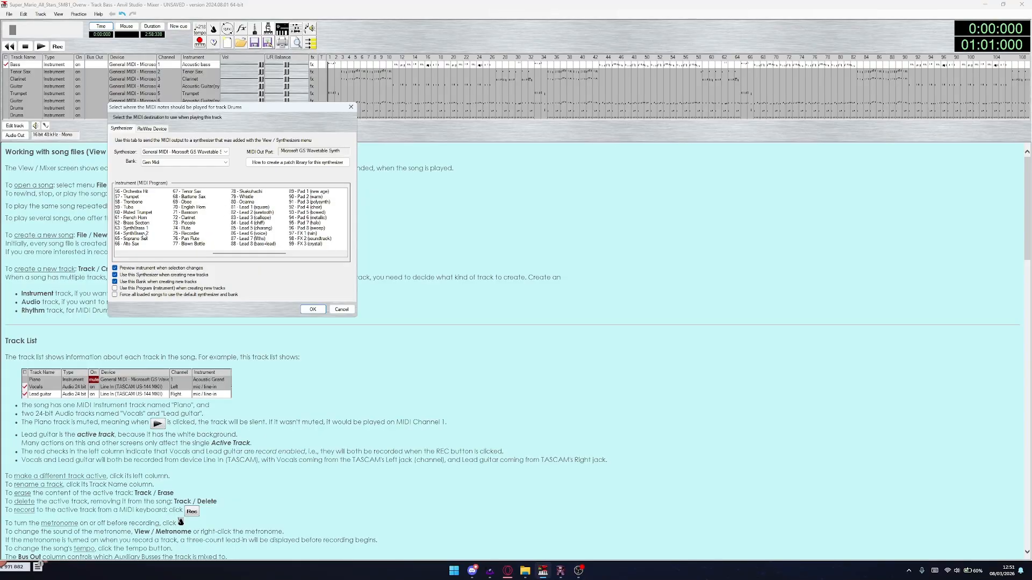
pyautogui.scroll(3, 142, 210)
pyautogui.click(245, 207)
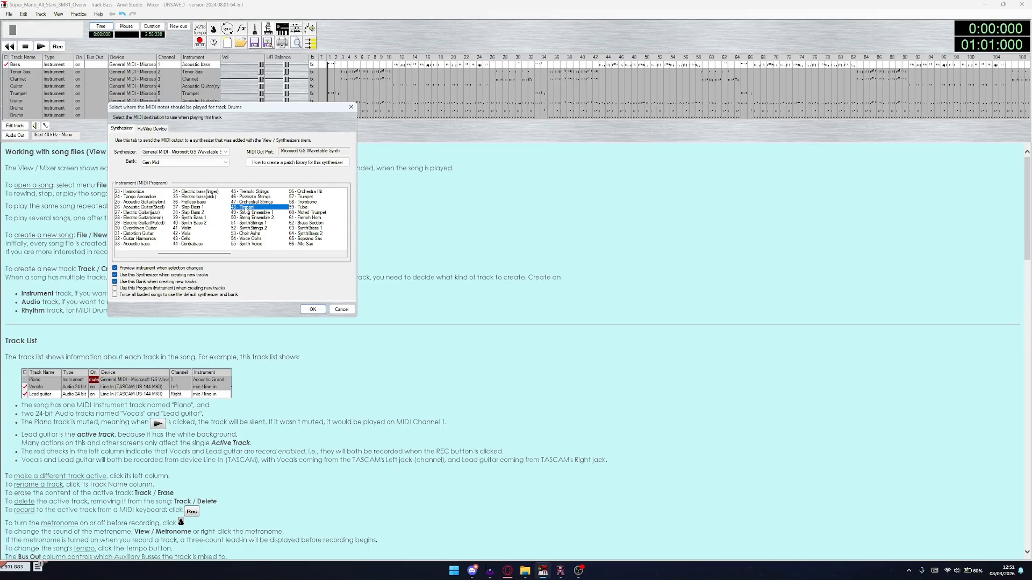
pyautogui.click(345, 312)
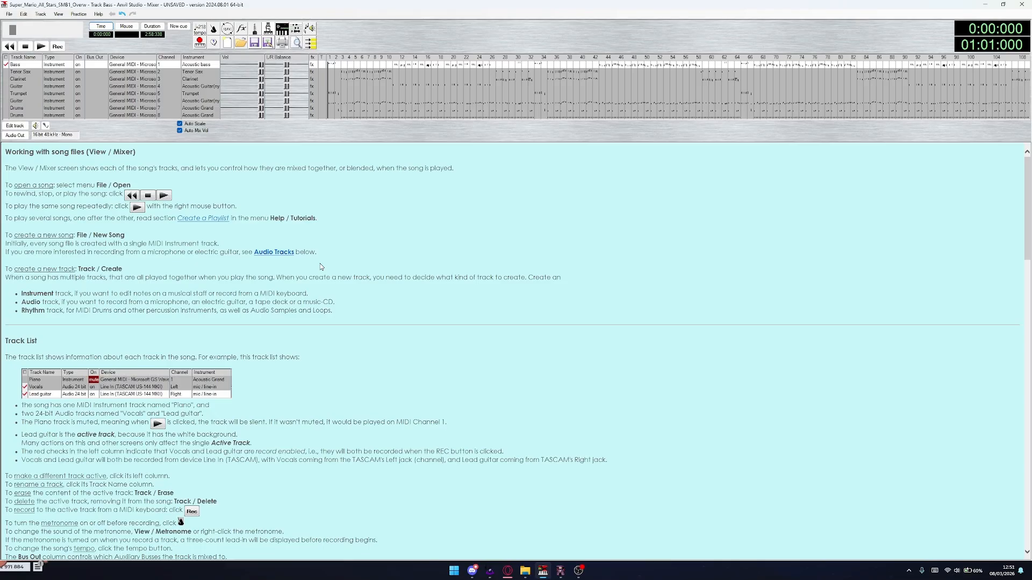
# Switch to the browser and examine the instruments listed for voice group 0x48B8B8 in the Fire Red voice groups thread
pyautogui.click(504, 572)
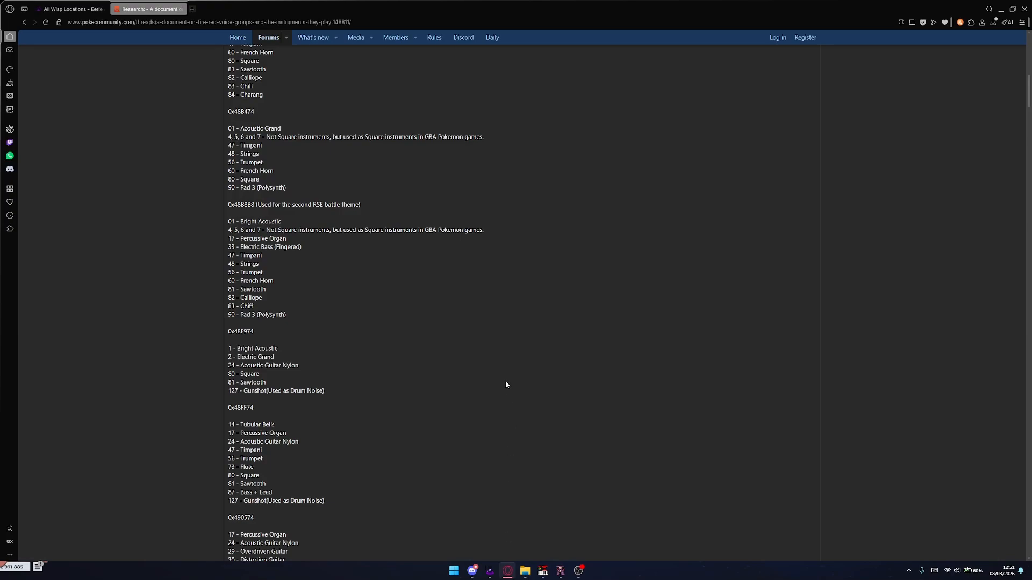
pyautogui.scroll(-3, 363, 245)
pyautogui.moveTo(230, 123); pyautogui.dragTo(257, 125)
pyautogui.click(341, 182)
pyautogui.moveTo(240, 141); pyautogui.dragTo(274, 201)
pyautogui.click(308, 180)
pyautogui.click(373, 215)
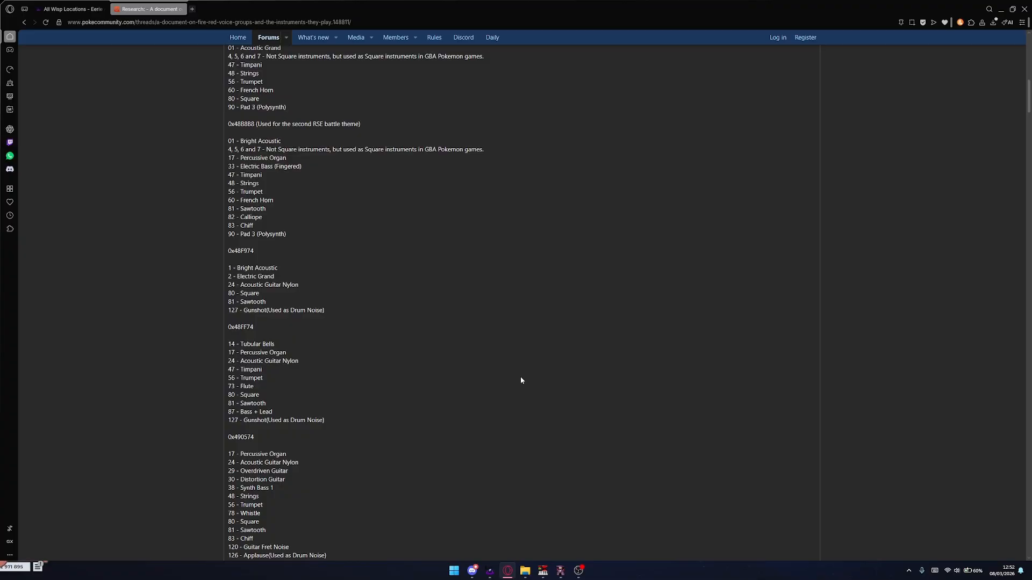
# Back in Anvil Studio, compare Bright Acoustic with Electric bass(finger) for the Bass track and assign Electric bass(finger)
pyautogui.click(543, 571)
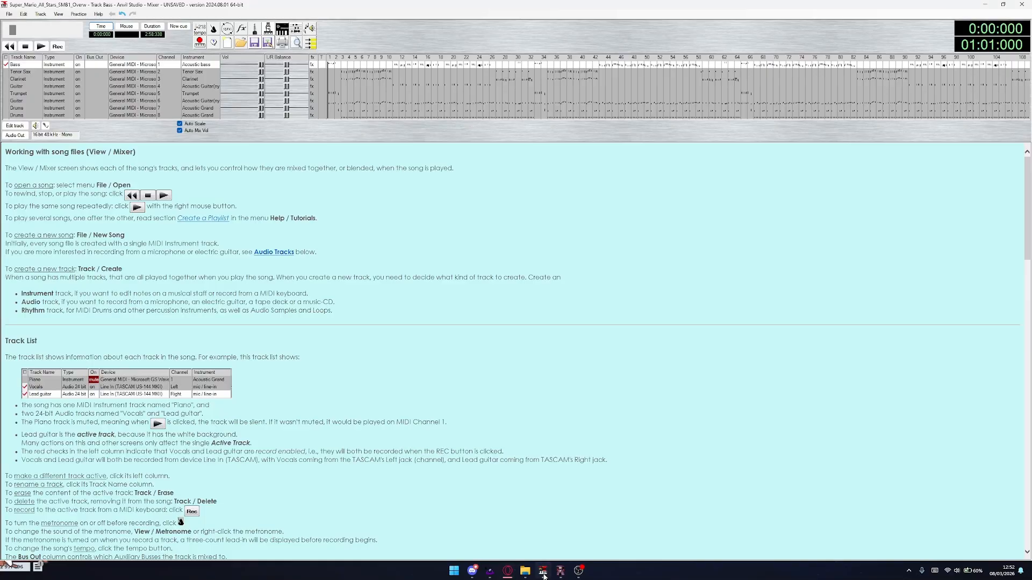
pyautogui.click(200, 65)
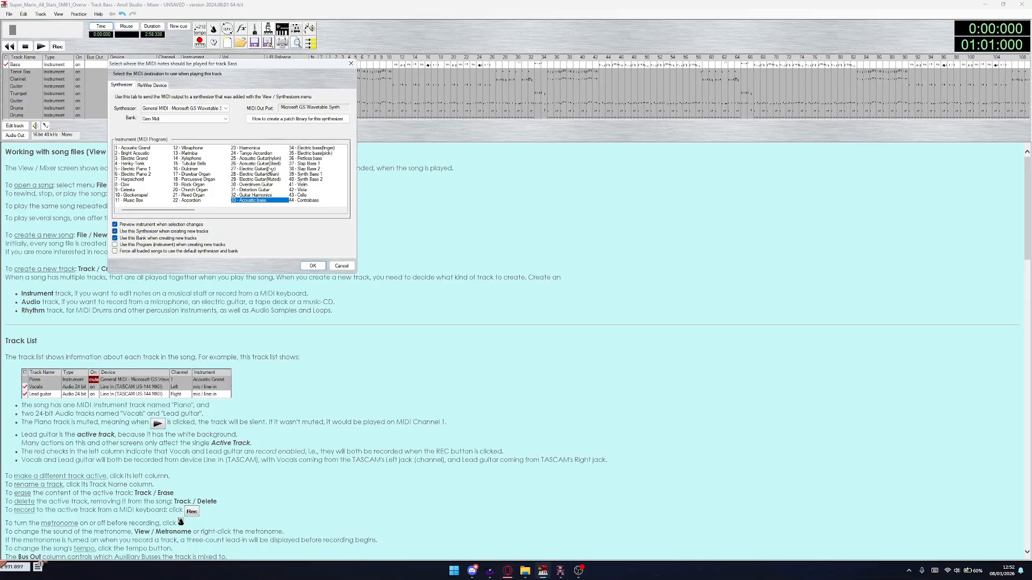
pyautogui.click(280, 160)
pyautogui.click(300, 154)
pyautogui.click(300, 154)
pyautogui.click(514, 576)
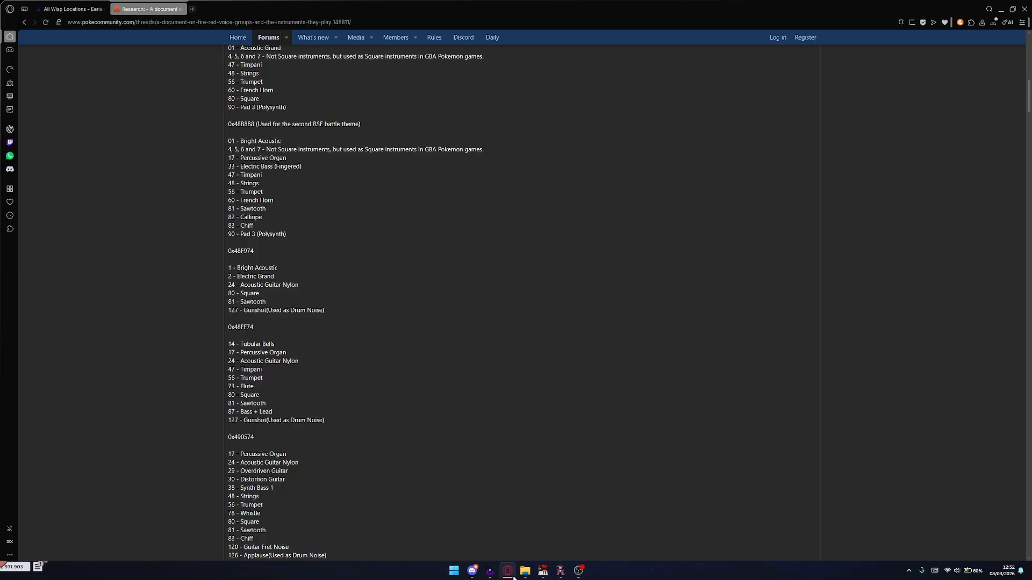
pyautogui.click(514, 577)
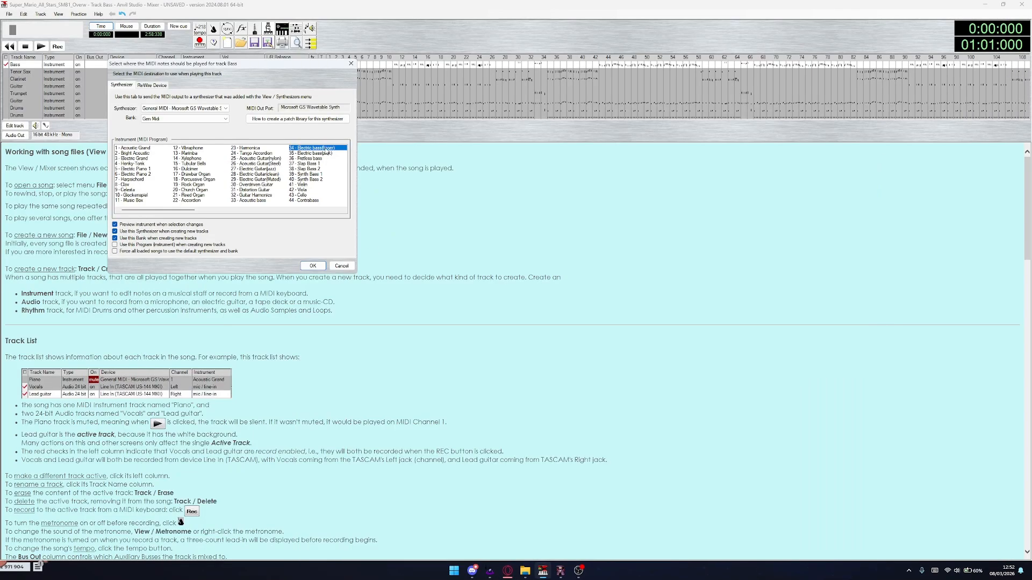
pyautogui.click(151, 154)
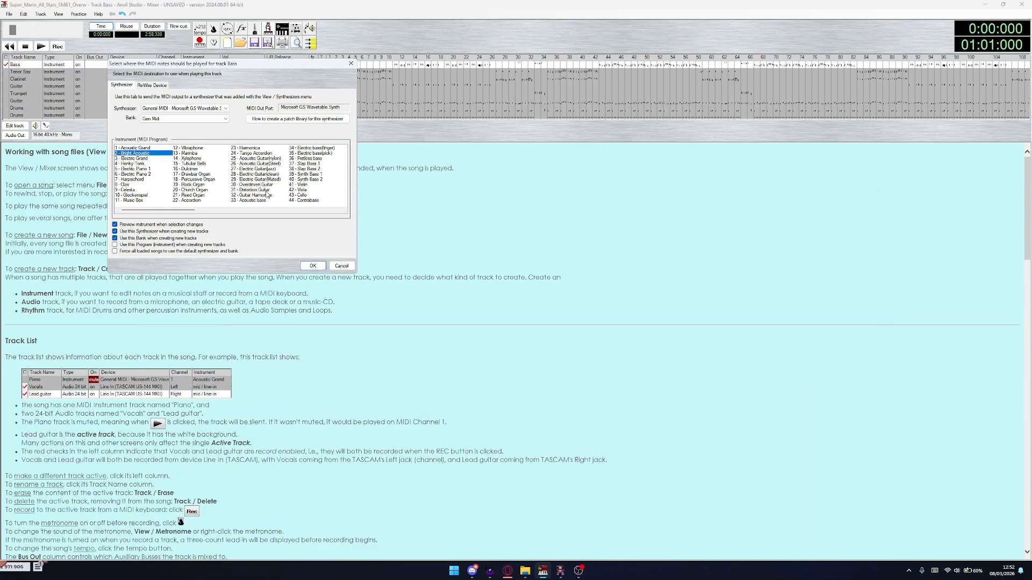
pyautogui.click(316, 149)
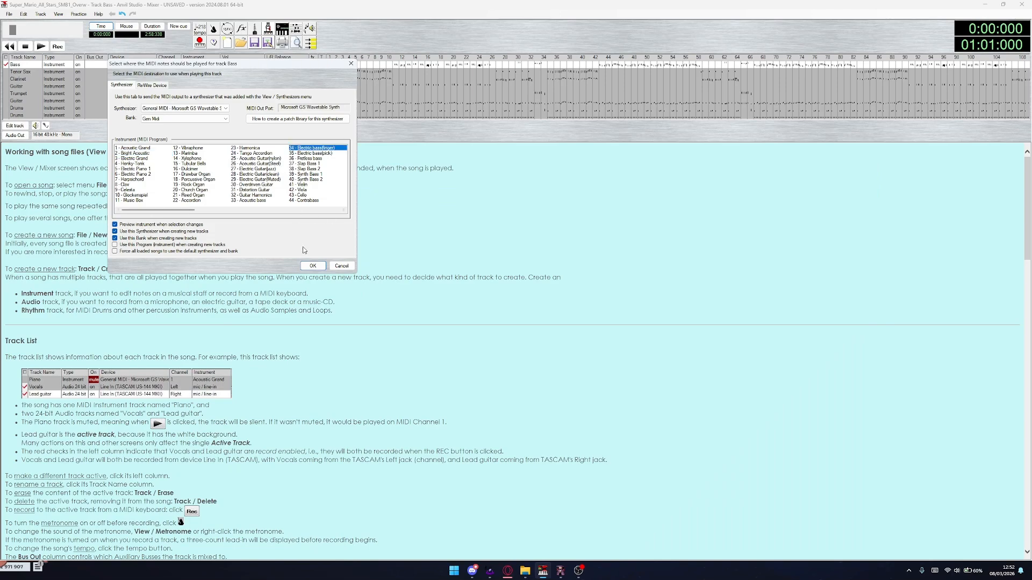
pyautogui.click(313, 266)
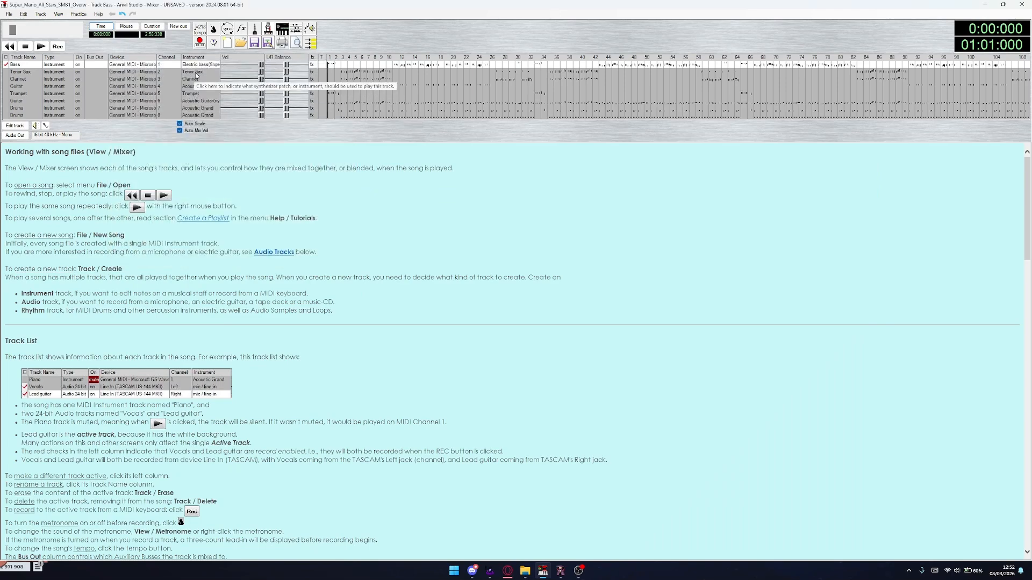
# Open the Tenor Sax track's instrument selection and check the Trumpet to Sawtooth entries of voice group 0x48B8B8 in the browser
pyautogui.click(202, 72)
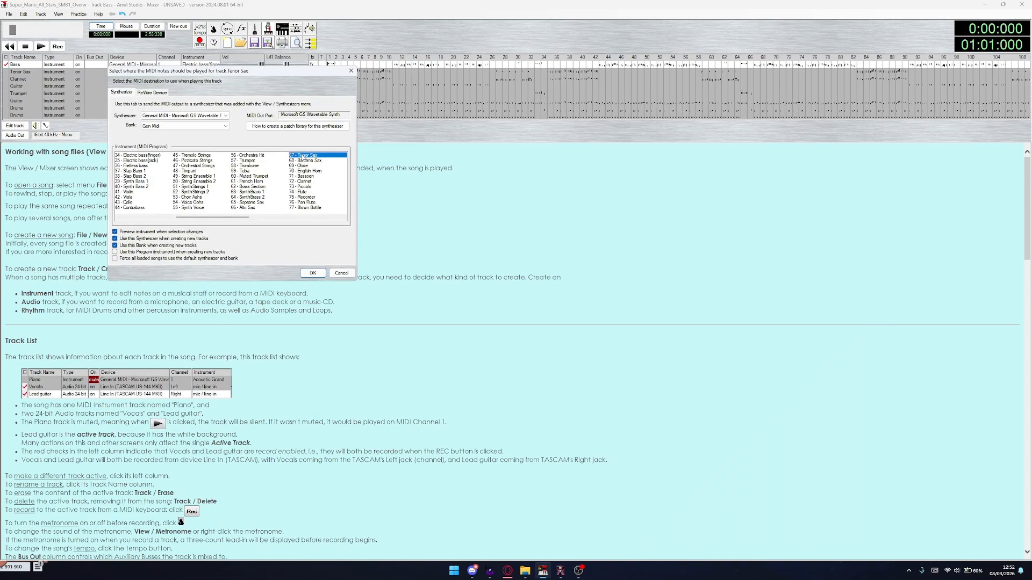
pyautogui.click(501, 568)
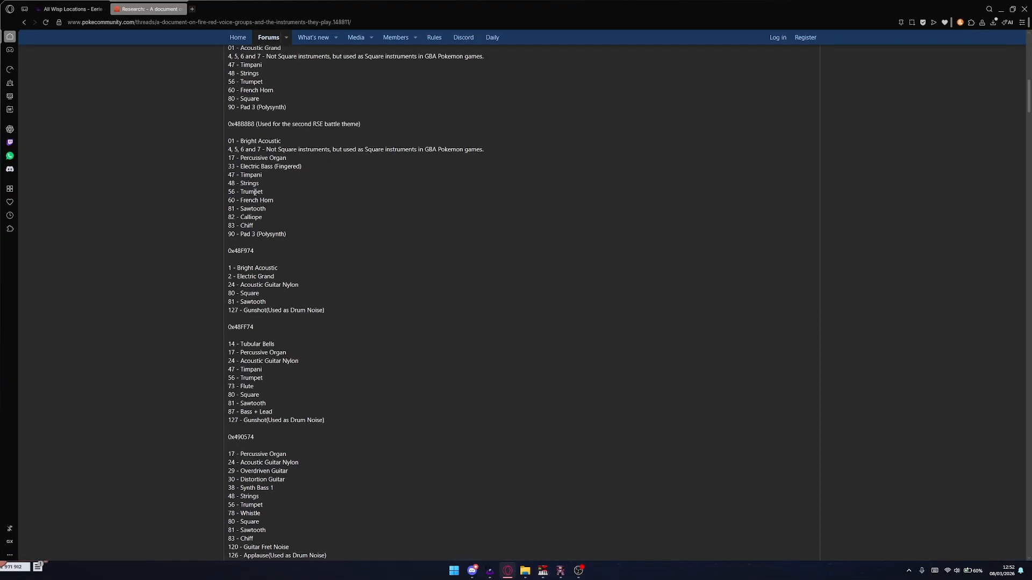
pyautogui.moveTo(248, 209)
pyautogui.mouseDown()
pyautogui.moveTo(270, 211)
pyautogui.moveTo(244, 194)
pyautogui.mouseUp()
pyautogui.click(455, 460)
# In Anvil Studio, preview the lead instruments from Lead 1 (square) to Lead 7 (fifths) for the Tenor Sax track without applying a change
pyautogui.click(543, 571)
pyautogui.scroll(-3, 254, 185)
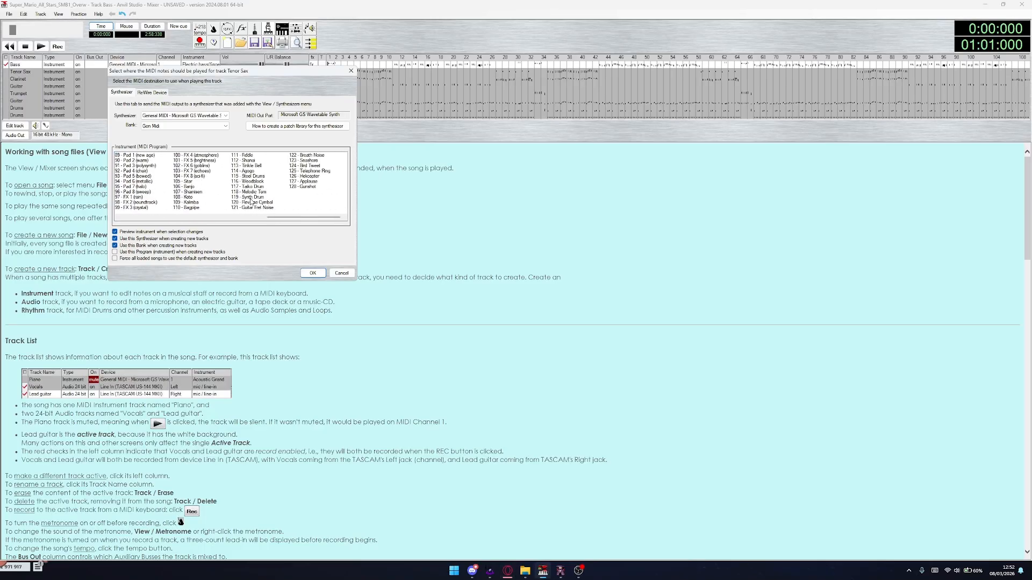
pyautogui.scroll(3, 161, 184)
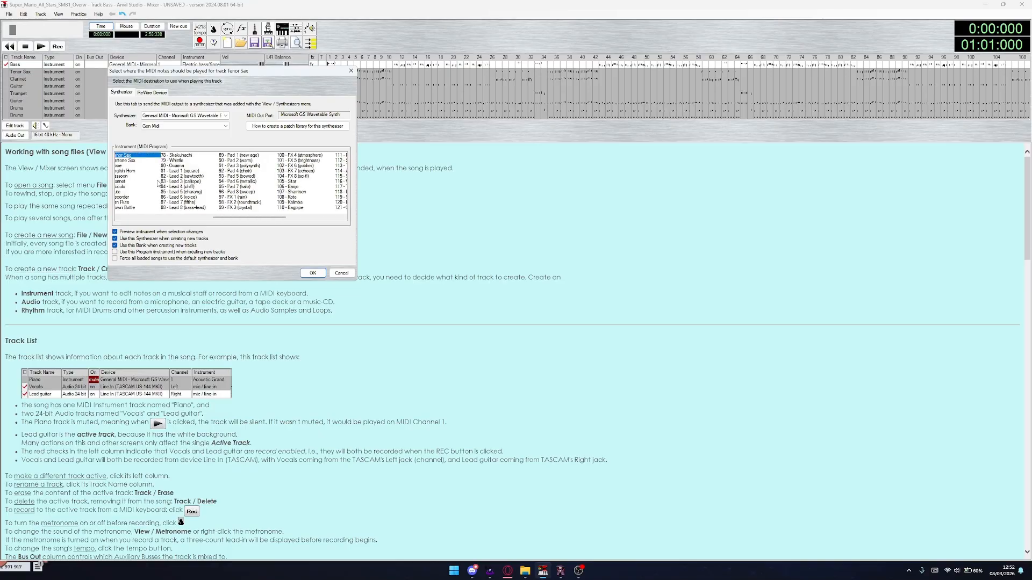
pyautogui.click(271, 176)
pyautogui.click(269, 181)
pyautogui.click(267, 186)
pyautogui.click(267, 171)
pyautogui.click(270, 192)
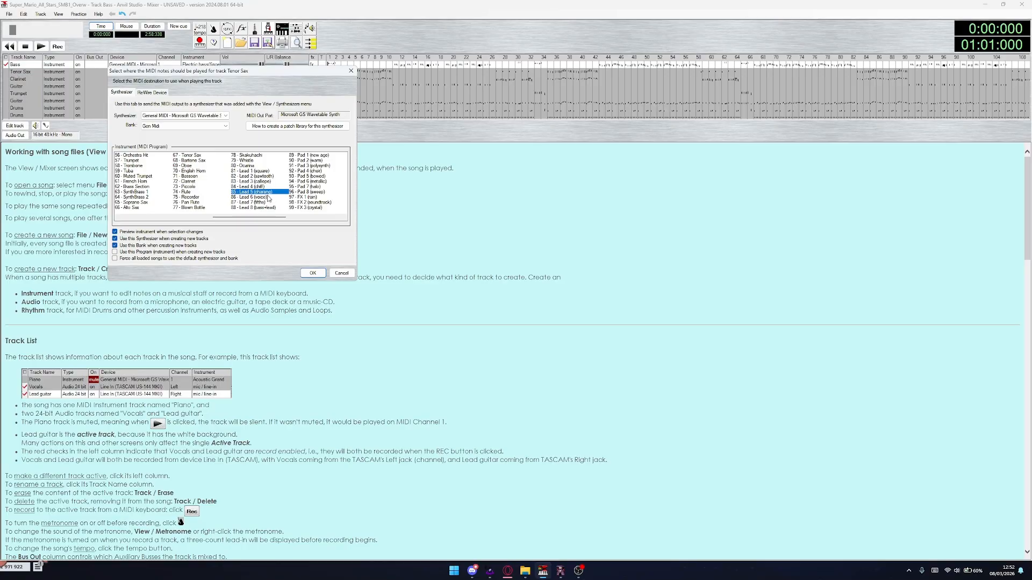
pyautogui.click(269, 197)
pyautogui.click(269, 202)
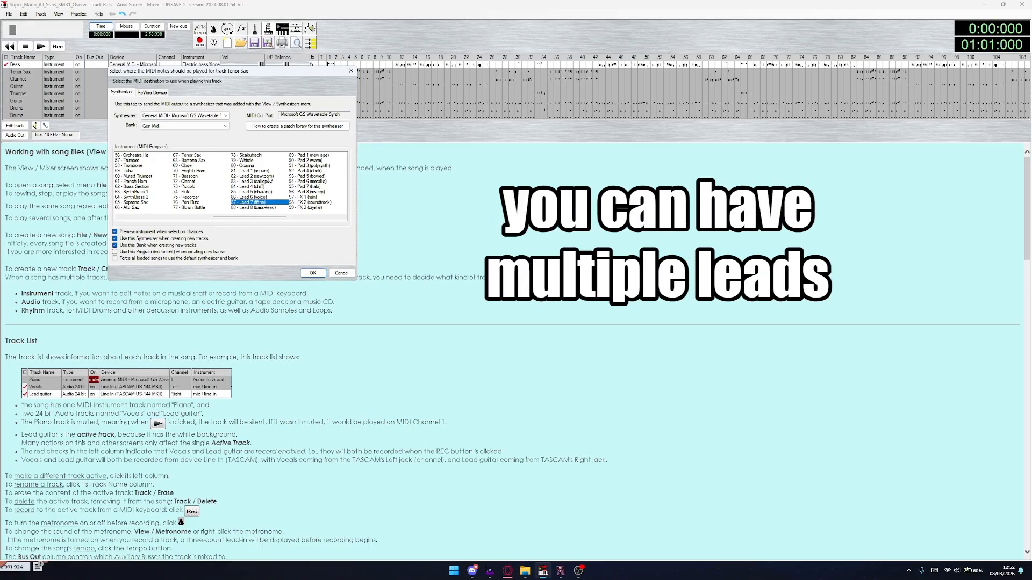
pyautogui.click(269, 176)
pyautogui.click(273, 187)
pyautogui.click(275, 182)
pyautogui.click(273, 187)
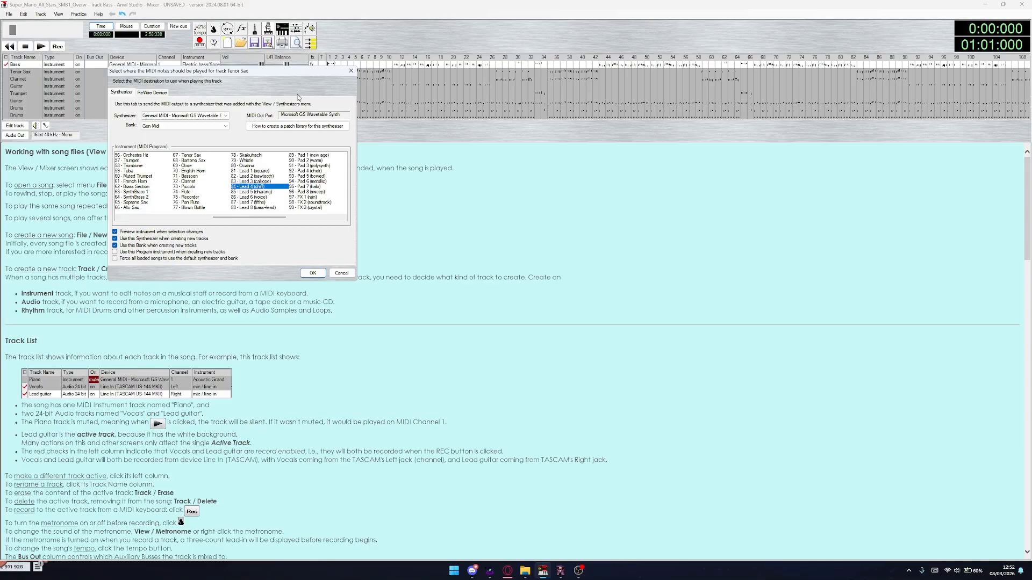
pyautogui.click(342, 273)
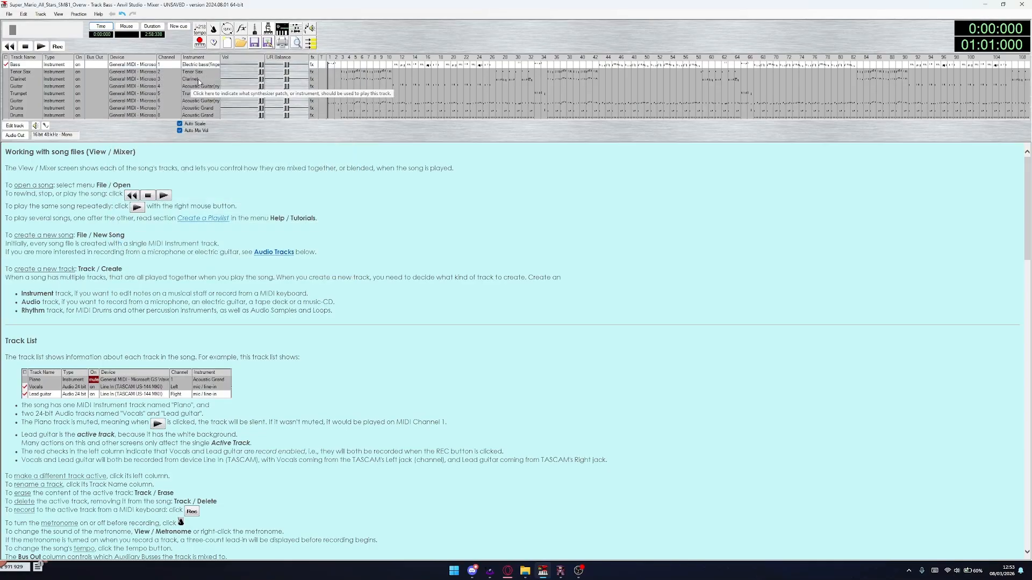
# Preview Lead 2 (sawtooth) and Lead 3 (calliope) for the Tenor Sax track and check the Clarinet track's instrument, applying no changes
pyautogui.click(199, 73)
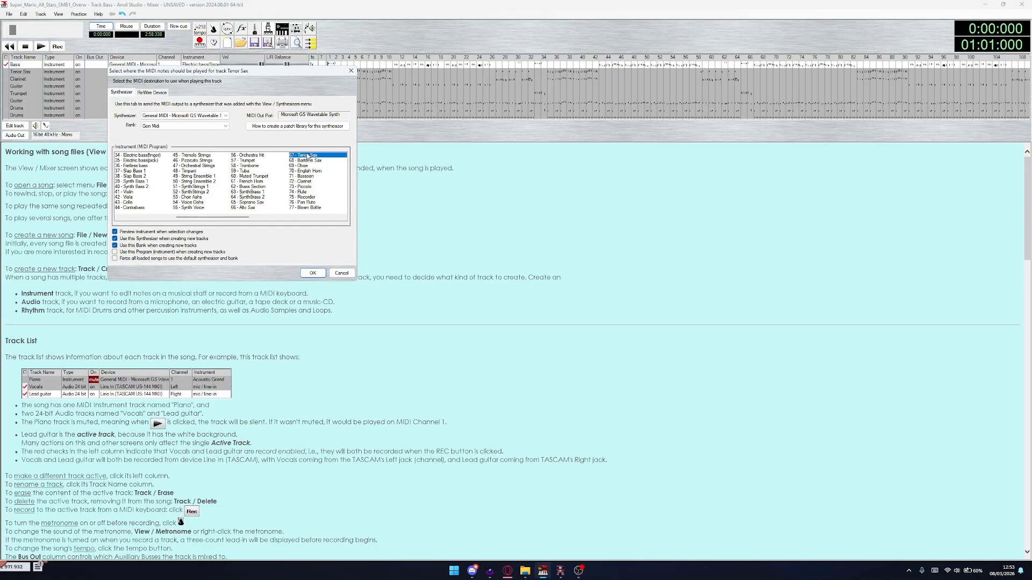
pyautogui.scroll(-5, 286, 175)
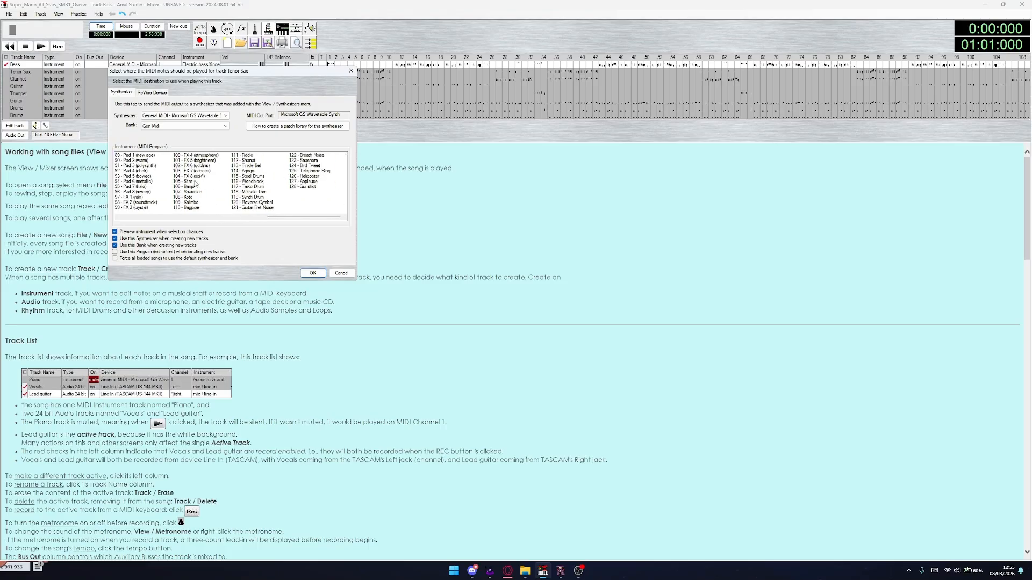
pyautogui.scroll(3, 150, 180)
pyautogui.click(257, 177)
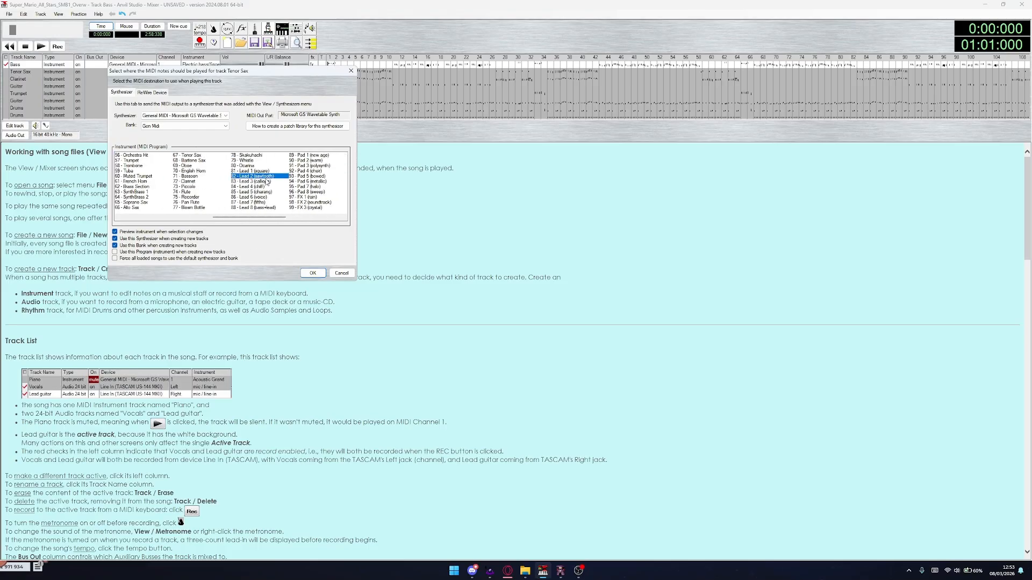
pyautogui.click(266, 182)
pyautogui.scroll(3, 259, 187)
pyautogui.click(341, 273)
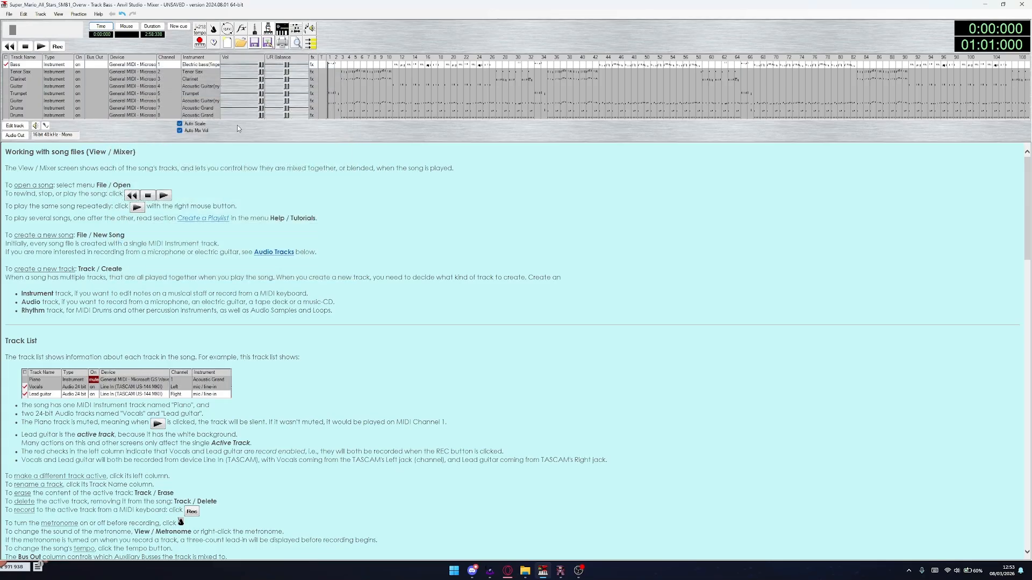
pyautogui.click(201, 82)
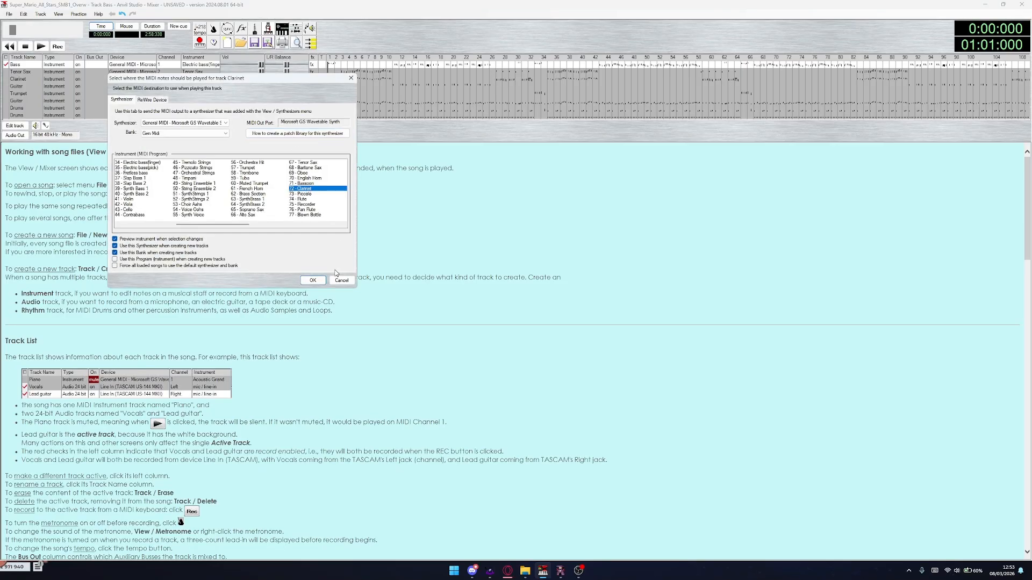
pyautogui.click(339, 281)
# Set the Tenor Sax track's instrument to Lead 2 (sawtooth) and check the assignment
pyautogui.click(211, 77)
pyautogui.click(310, 161)
pyautogui.click(312, 155)
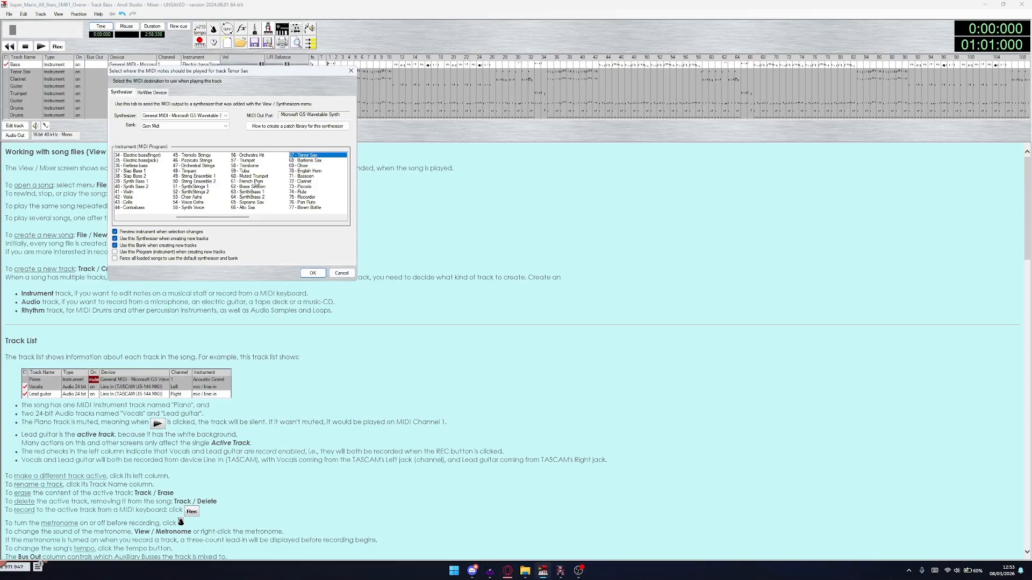
pyautogui.scroll(-5, 257, 182)
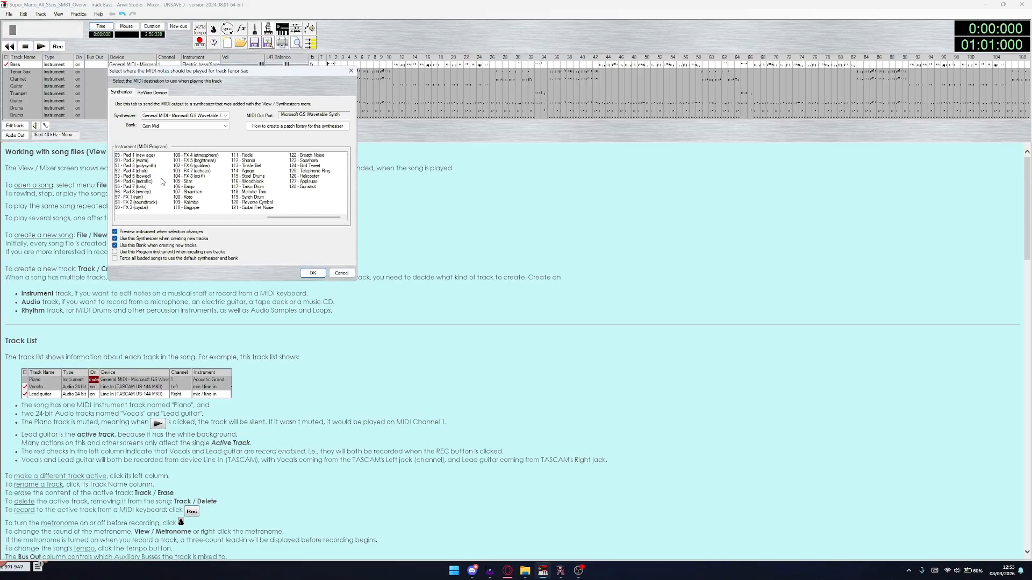
pyautogui.scroll(3, 151, 171)
pyautogui.click(262, 177)
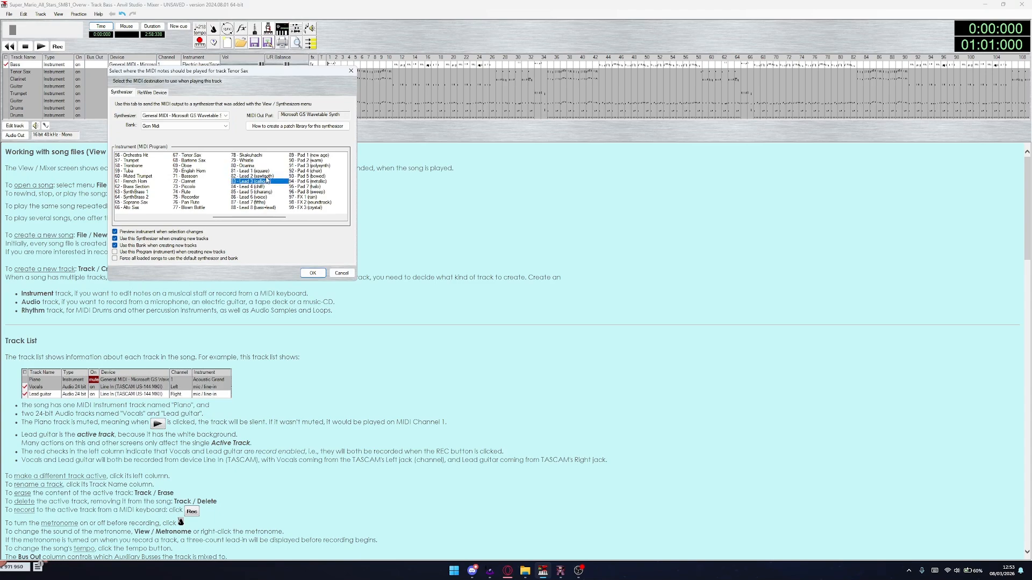
pyautogui.click(312, 274)
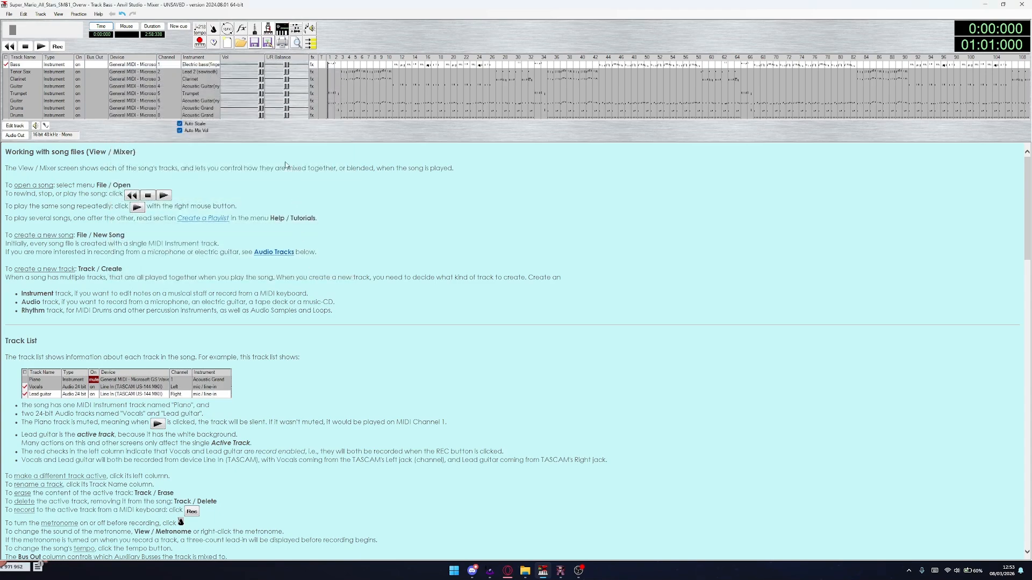
pyautogui.click(199, 71)
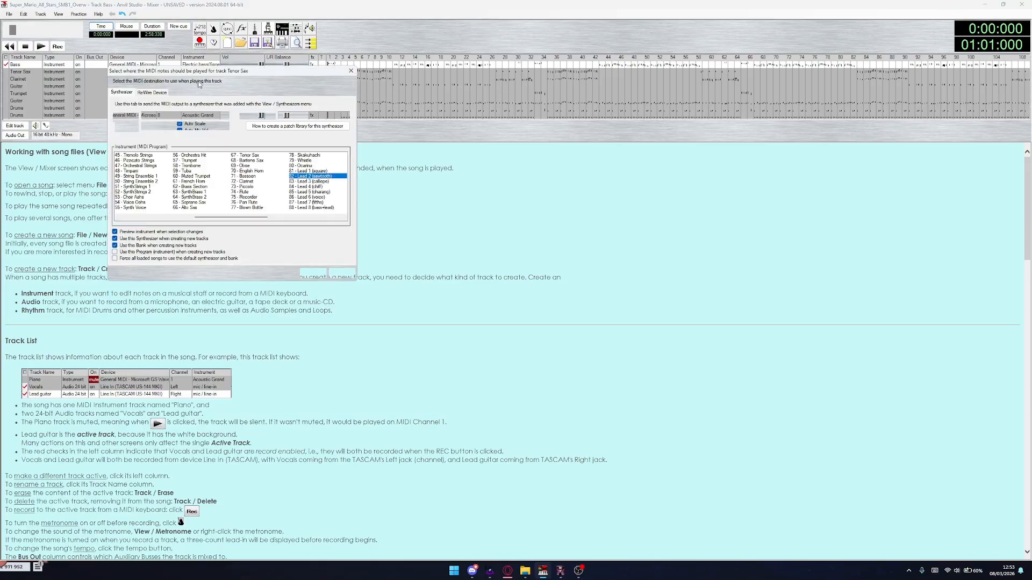
pyautogui.click(342, 273)
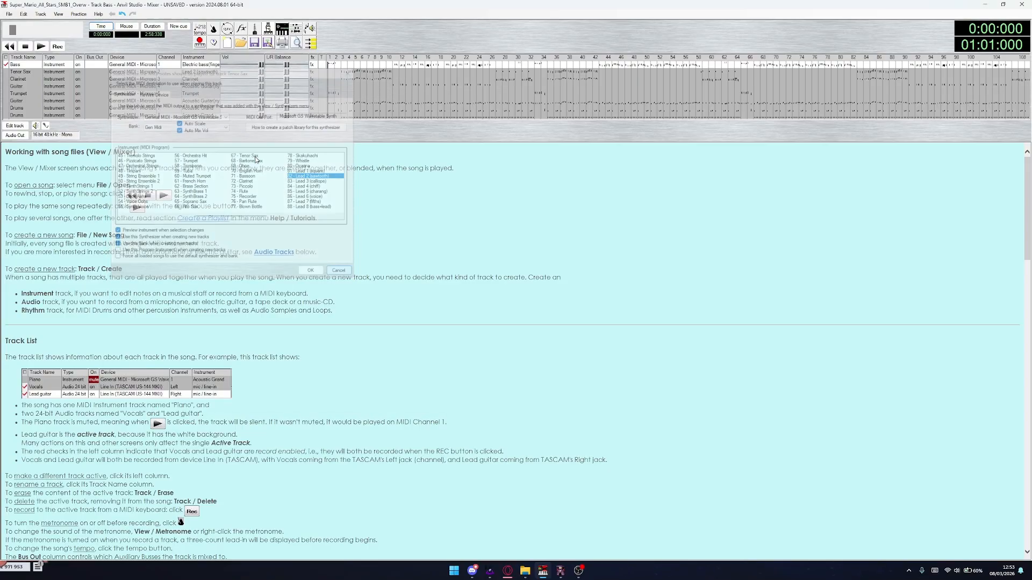
# Set the Clarinet track's instrument to Bright Acoustic
pyautogui.click(198, 79)
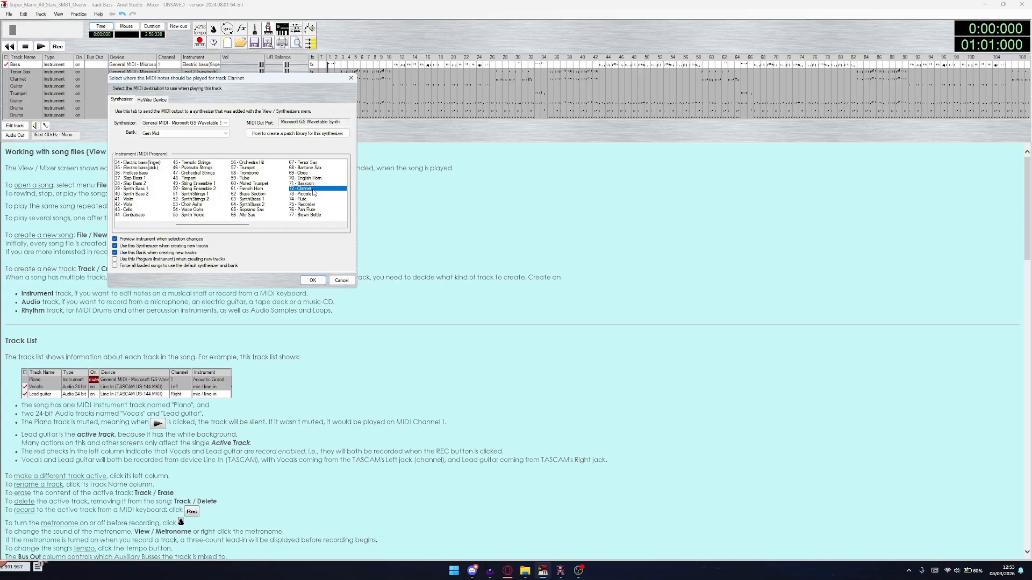
pyautogui.hscroll(-3, 238, 186)
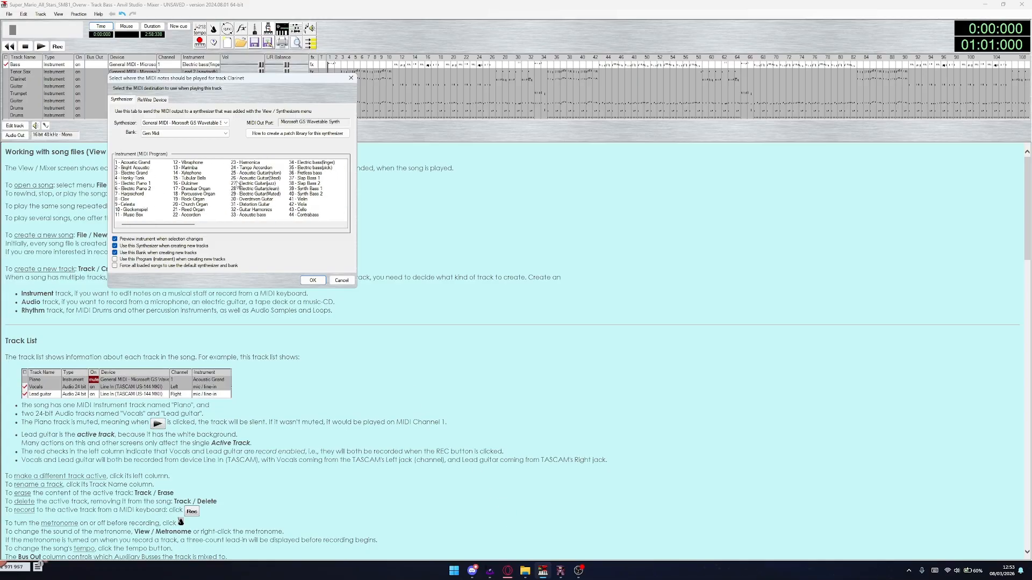
pyautogui.click(143, 169)
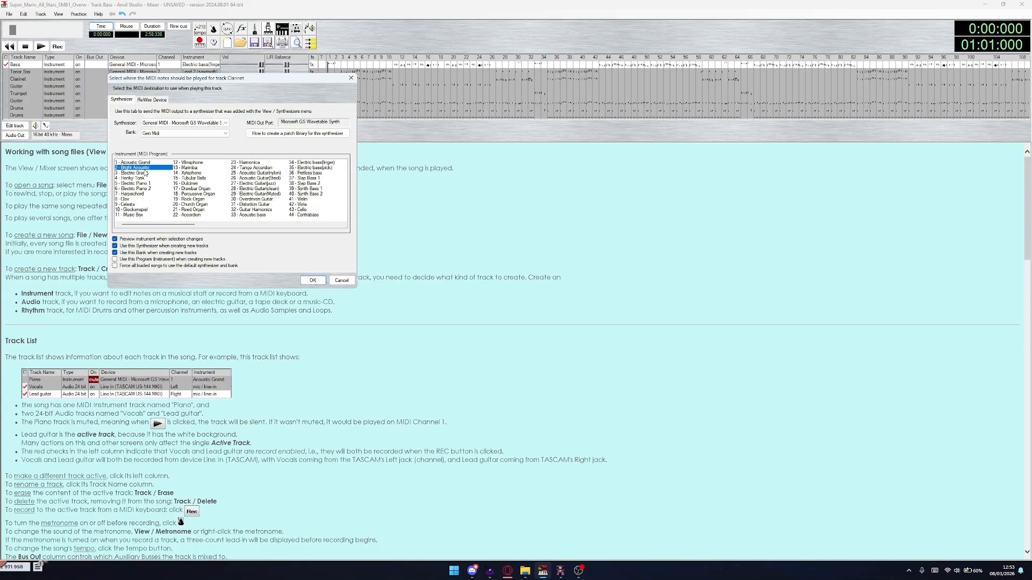
pyautogui.click(319, 283)
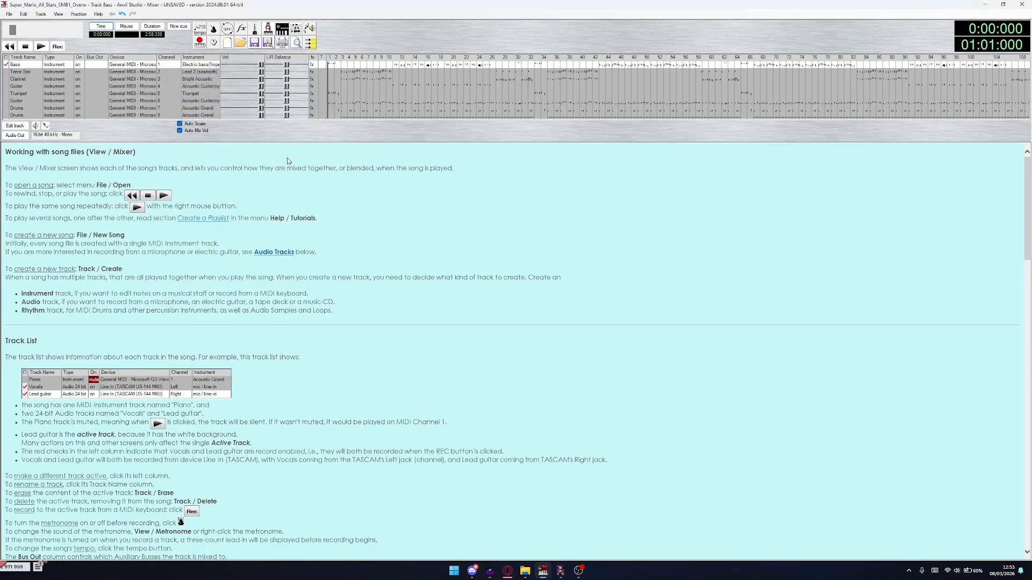
# Set both Guitar tracks' instruments to Electric bass(finger)
pyautogui.click(202, 89)
pyautogui.click(317, 170)
pyautogui.click(313, 287)
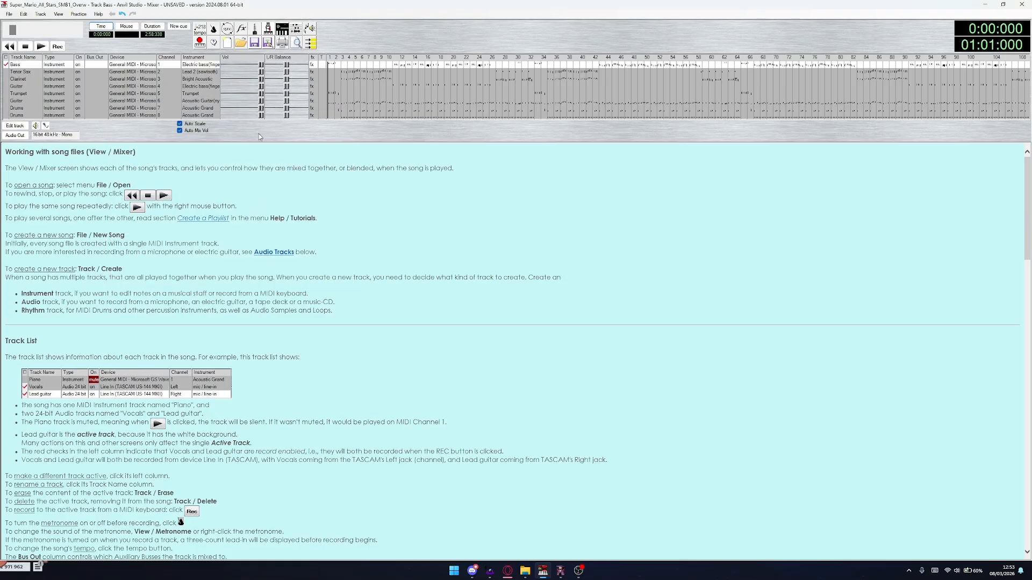
pyautogui.click(202, 86)
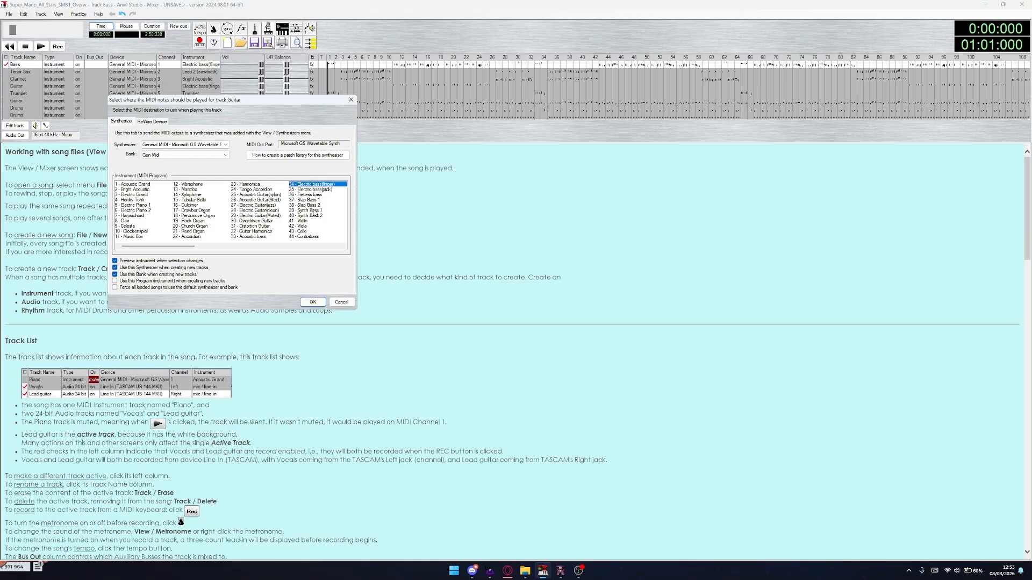
pyautogui.click(317, 304)
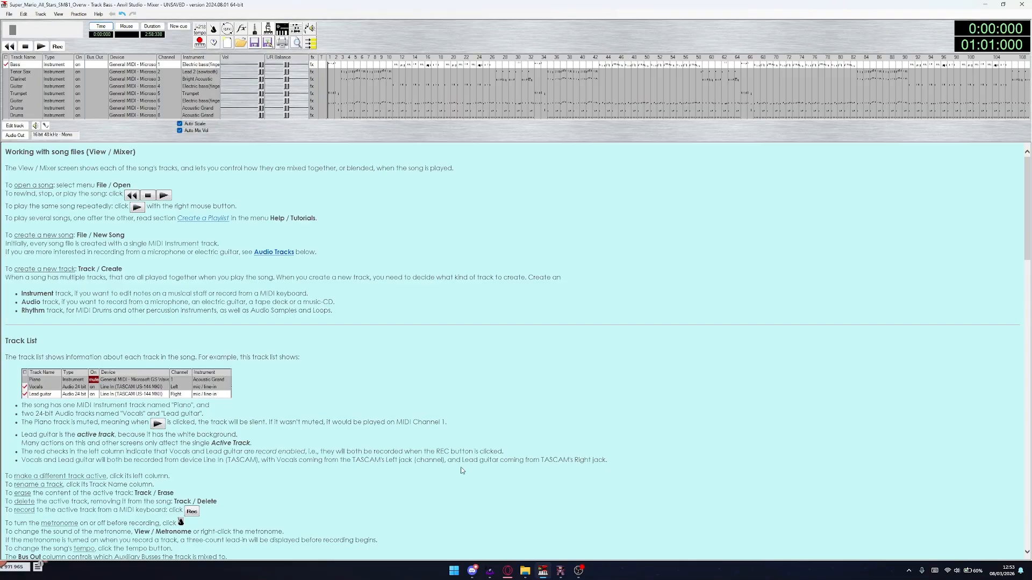
# Check the entries of voice group 0x48B8B8 up to Timpani in the browser and return to Anvil Studio
pyautogui.click(511, 573)
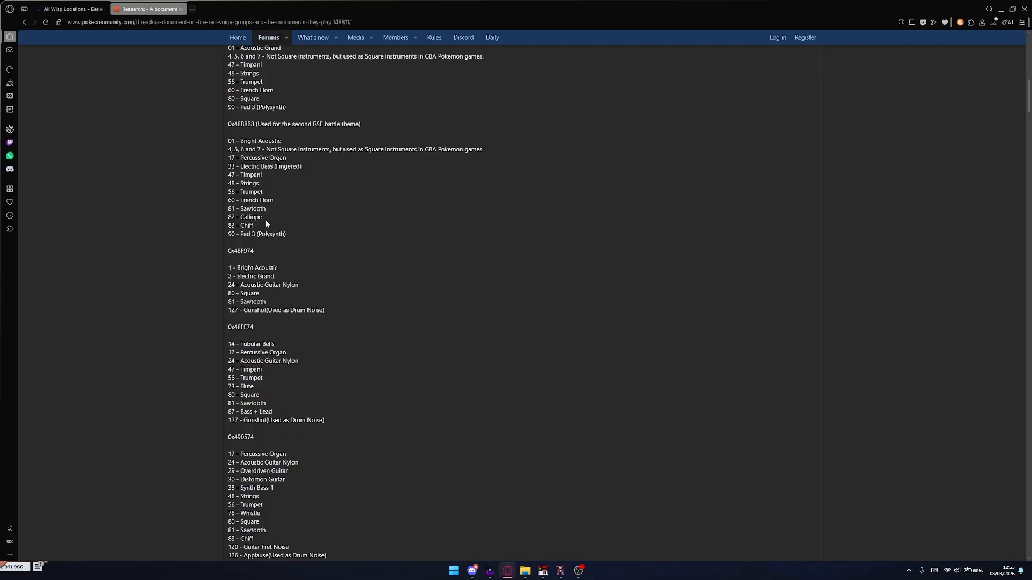
pyautogui.moveTo(228, 47); pyautogui.dragTo(224, 173)
pyautogui.hotkey('alt', 'Tab')
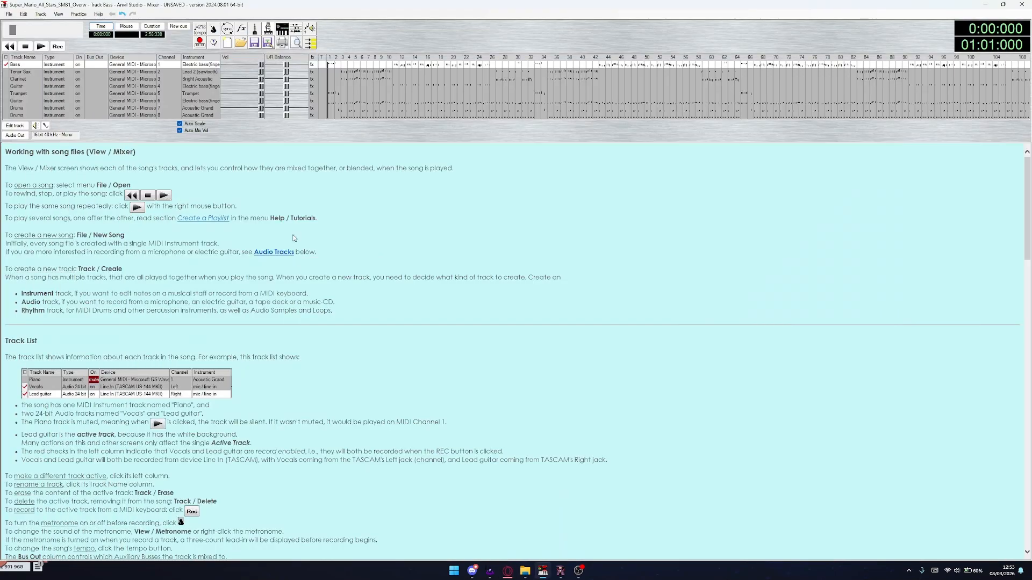
# Set both Drums tracks' instruments to Timpani
pyautogui.click(193, 114)
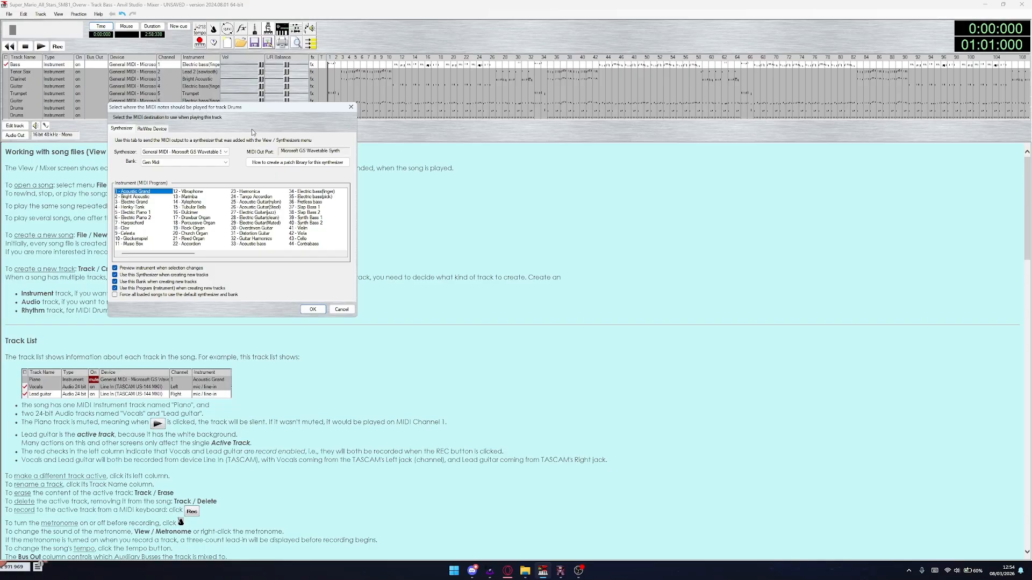
pyautogui.scroll(-6, 185, 221)
pyautogui.scroll(1, 184, 220)
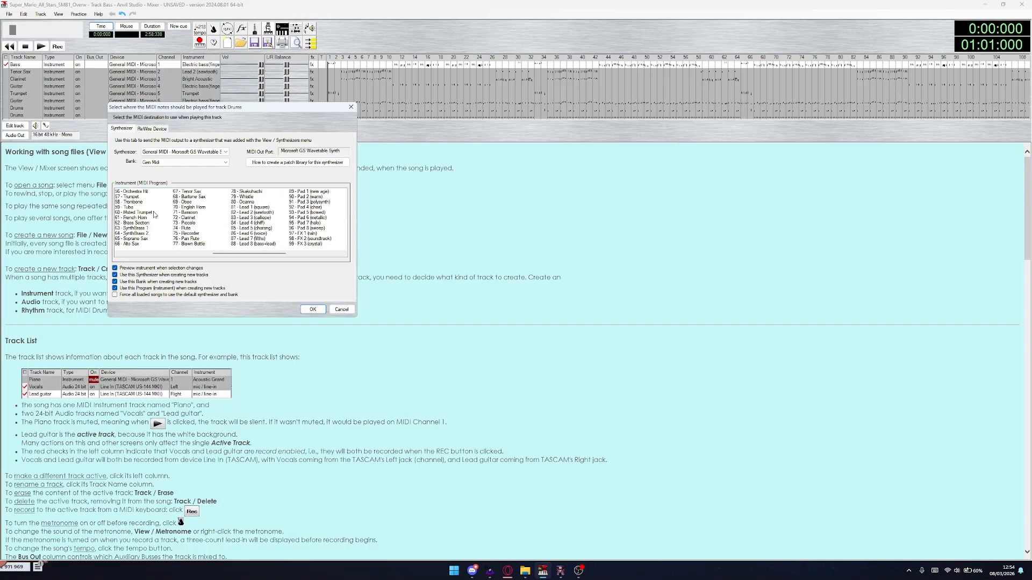
pyautogui.scroll(3, 154, 215)
pyautogui.click(257, 207)
pyautogui.click(314, 309)
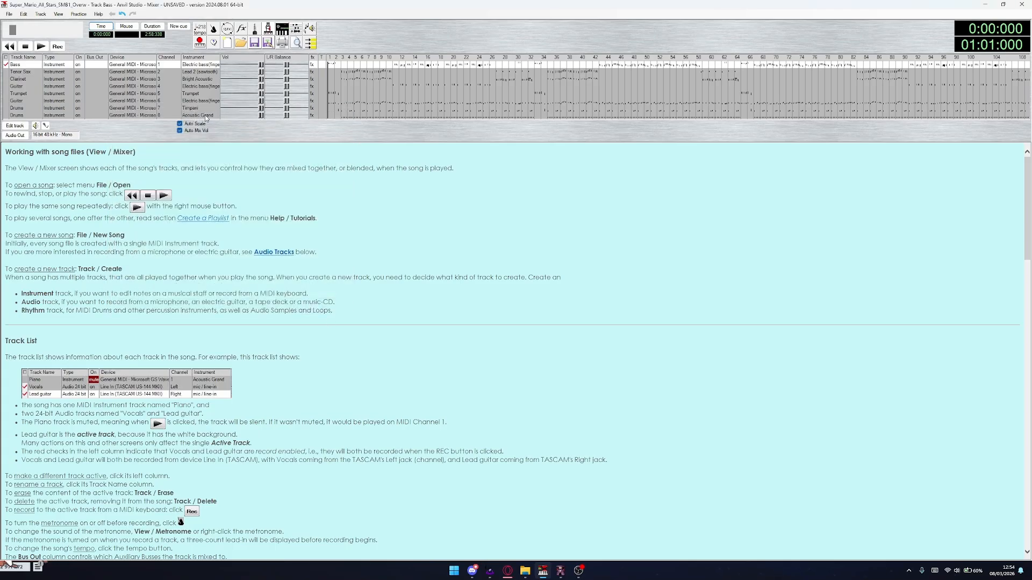
pyautogui.click(202, 115)
pyautogui.scroll(-3, 164, 215)
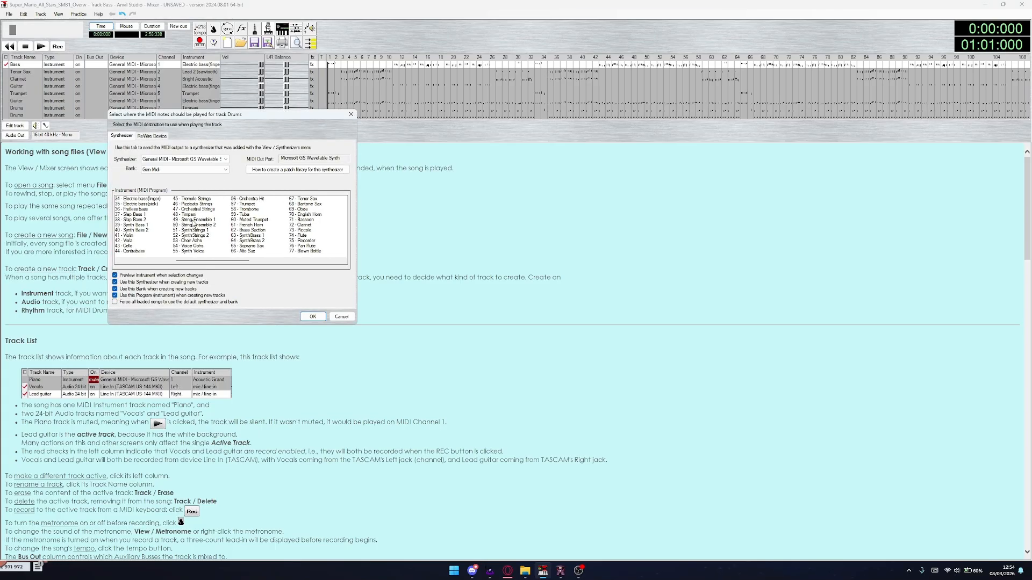
pyautogui.click(194, 215)
pyautogui.click(311, 317)
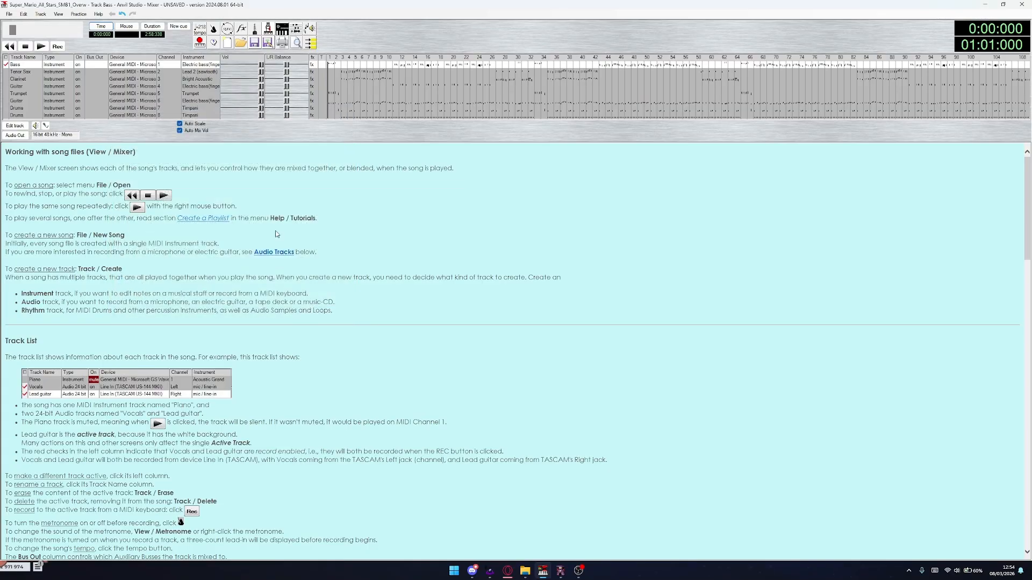
# Play the song, try Electric bass(finger) for the Tenor Sax track and replay the song from the start
pyautogui.click(42, 47)
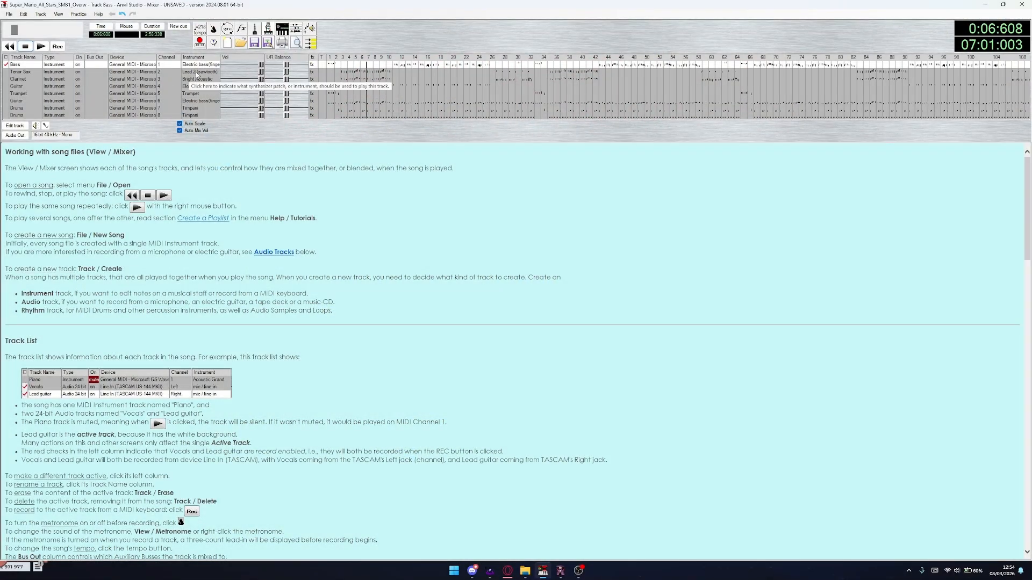
pyautogui.click(197, 72)
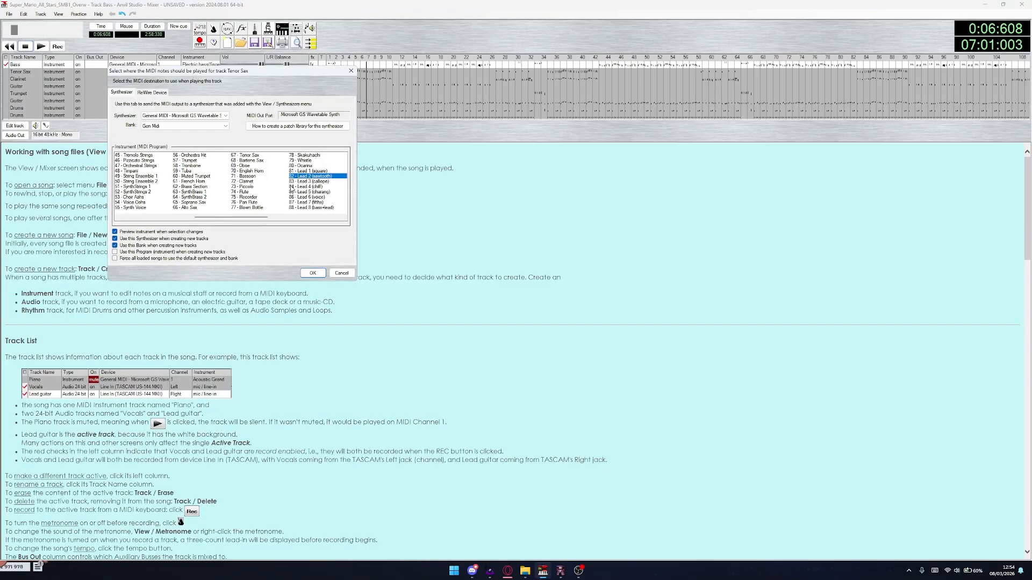
pyautogui.scroll(4, 290, 186)
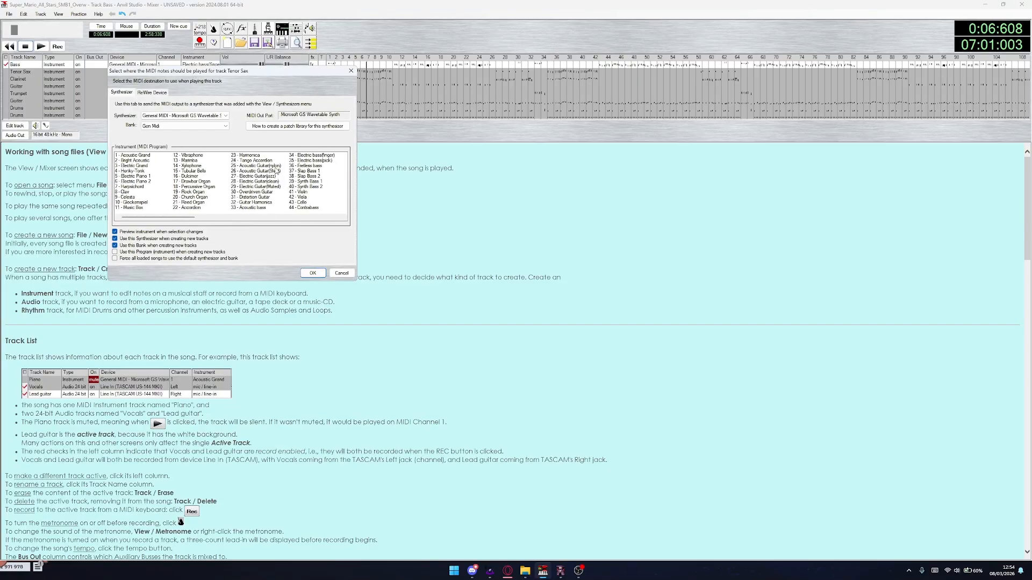
pyautogui.click(275, 166)
pyautogui.click(329, 156)
pyautogui.click(312, 273)
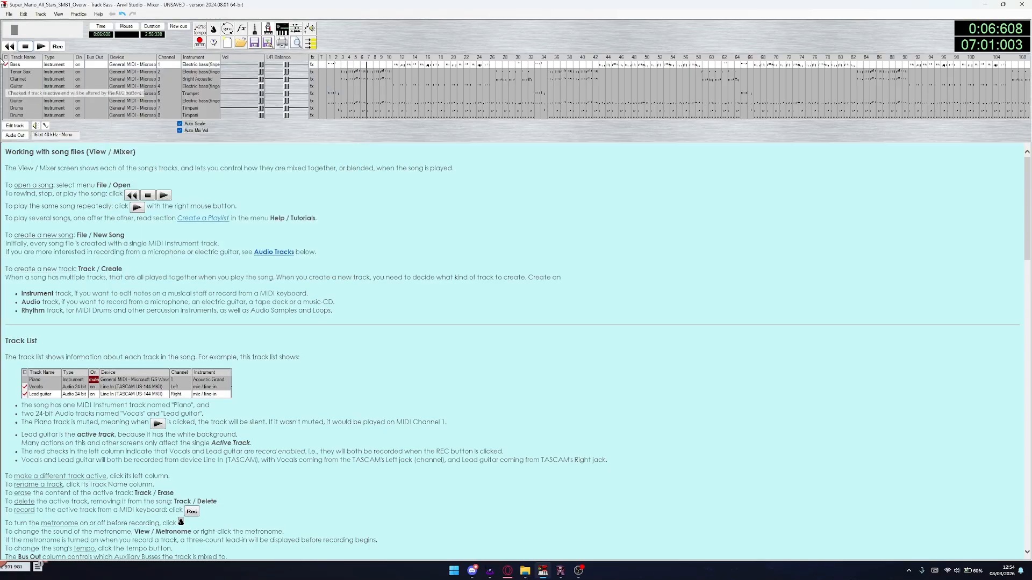
pyautogui.click(9, 47)
pyautogui.click(41, 46)
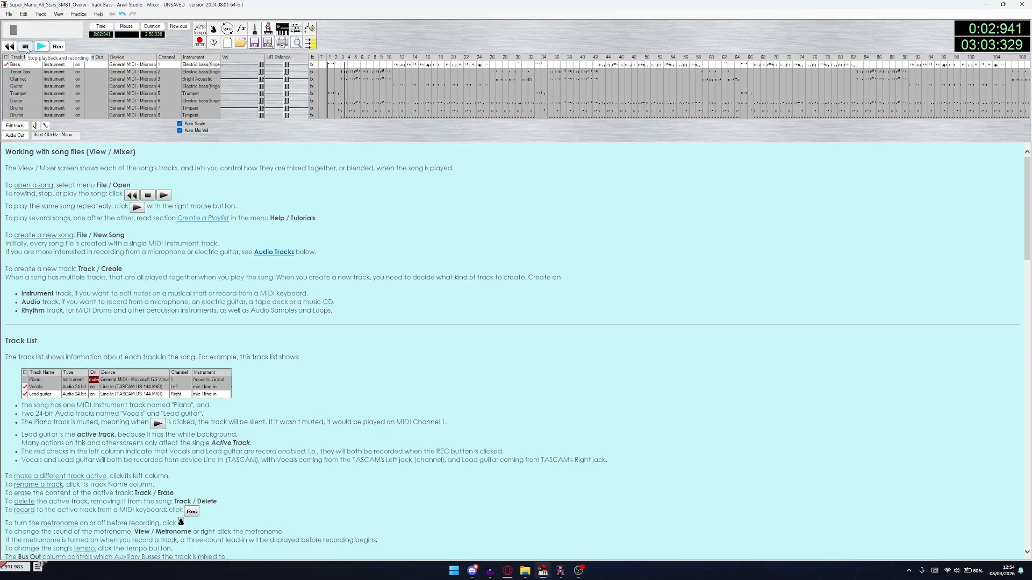
pyautogui.click(26, 48)
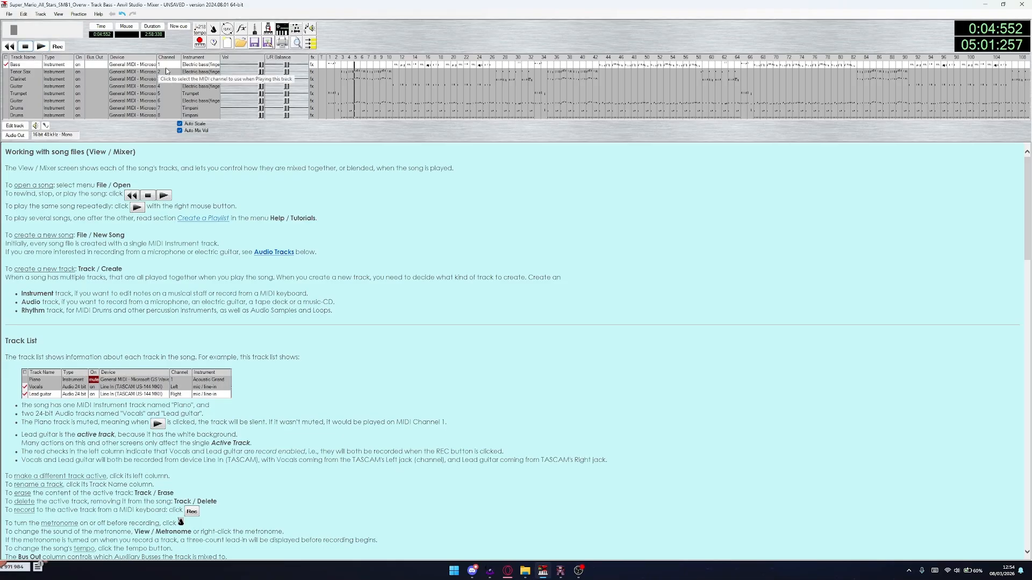
# Set the Tenor Sax track's instrument to Bright Acoustic, play the song and briefly check the voice group list in the browser
pyautogui.click(196, 72)
pyautogui.click(135, 161)
pyautogui.click(312, 273)
pyautogui.click(42, 46)
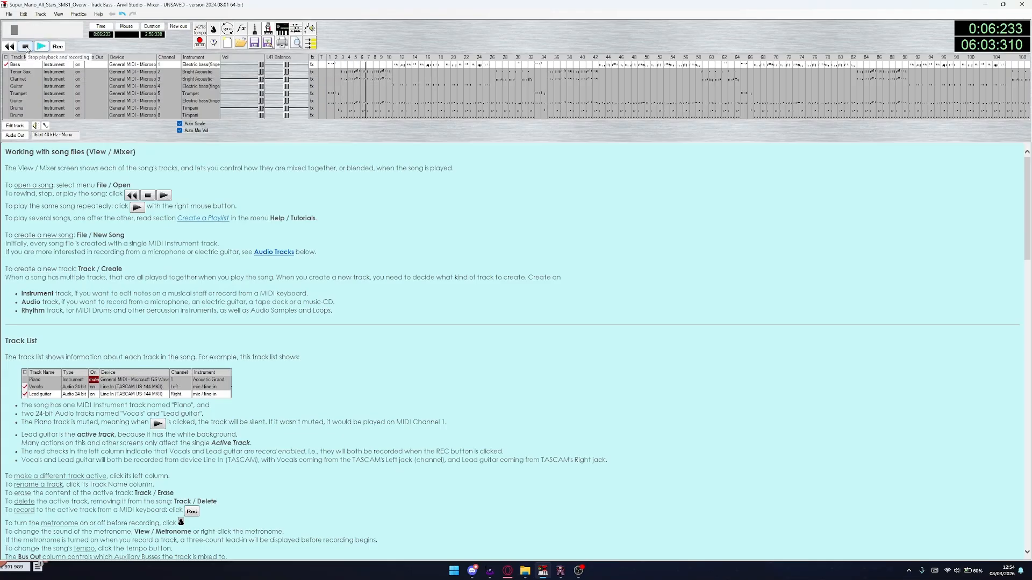
pyautogui.click(26, 46)
pyautogui.click(508, 575)
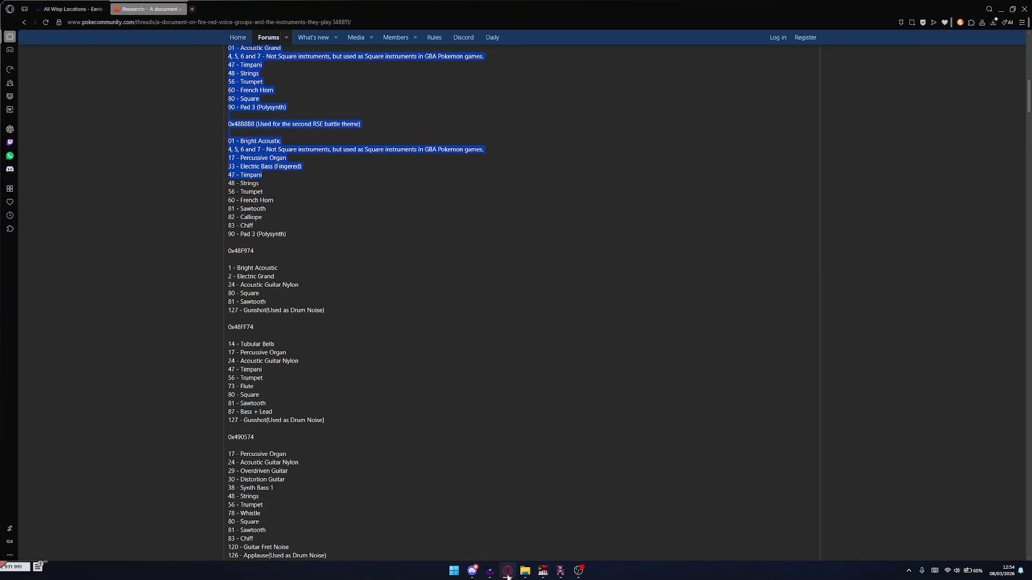
pyautogui.click(508, 574)
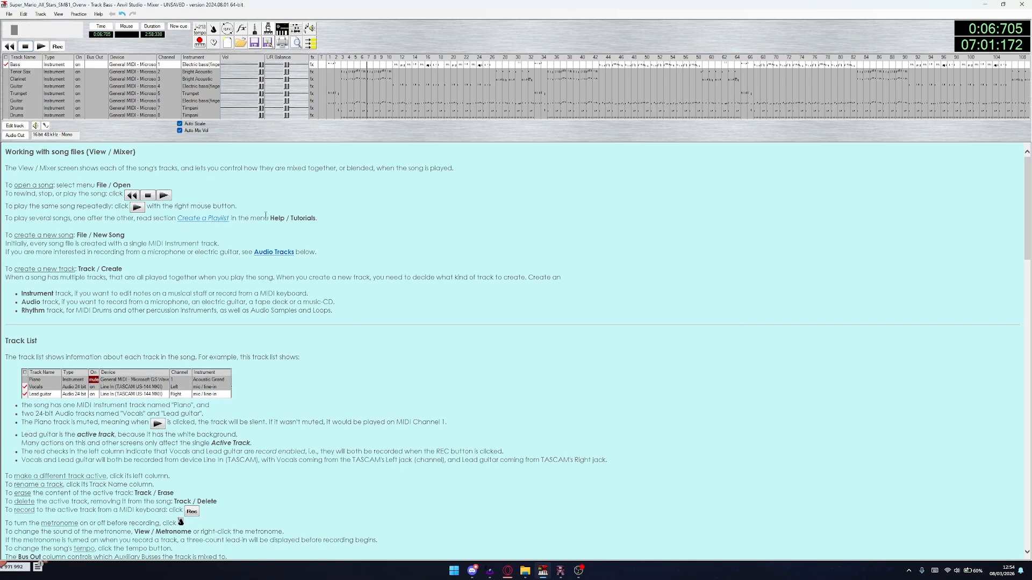
# Lower the volume of all tracks together with the multiple-track volume change
pyautogui.rightClick(250, 103)
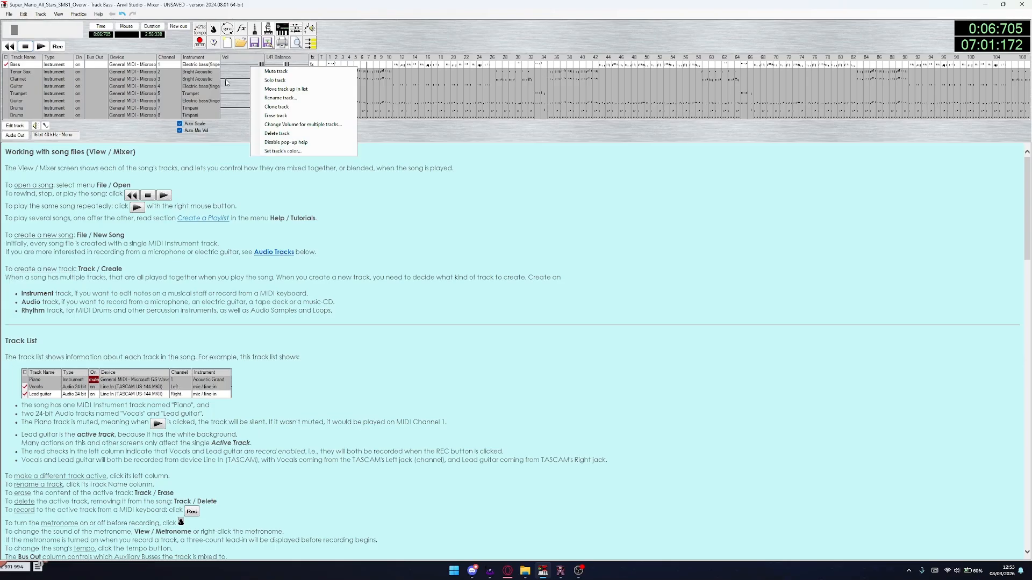
pyautogui.click(301, 124)
pyautogui.moveTo(507, 370); pyautogui.dragTo(499, 369)
pyautogui.click(547, 392)
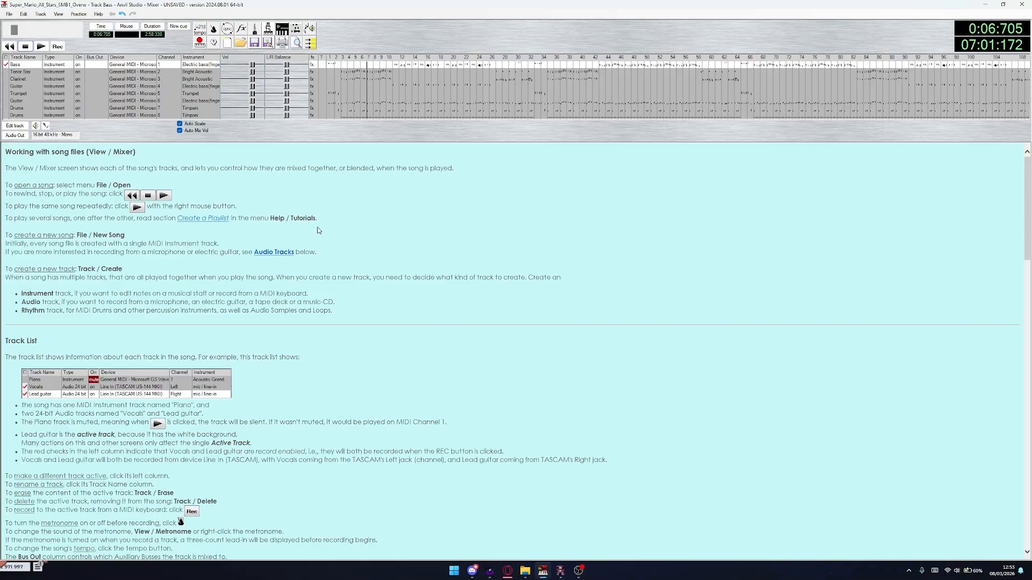
# Rewind the song and examine the Tenor Sax track's opening notes in the Piano Roll editor
pyautogui.click(10, 46)
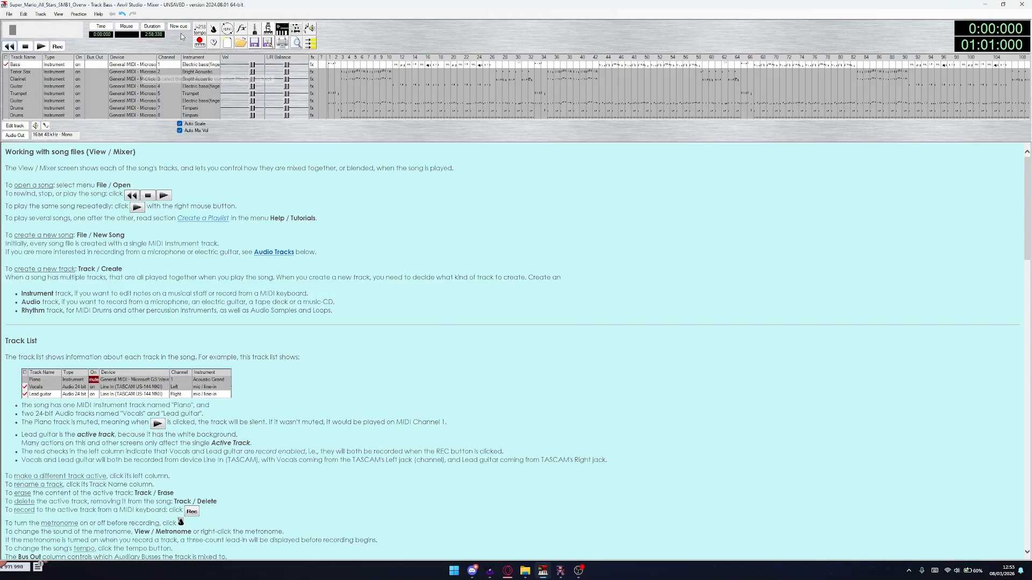
pyautogui.click(16, 126)
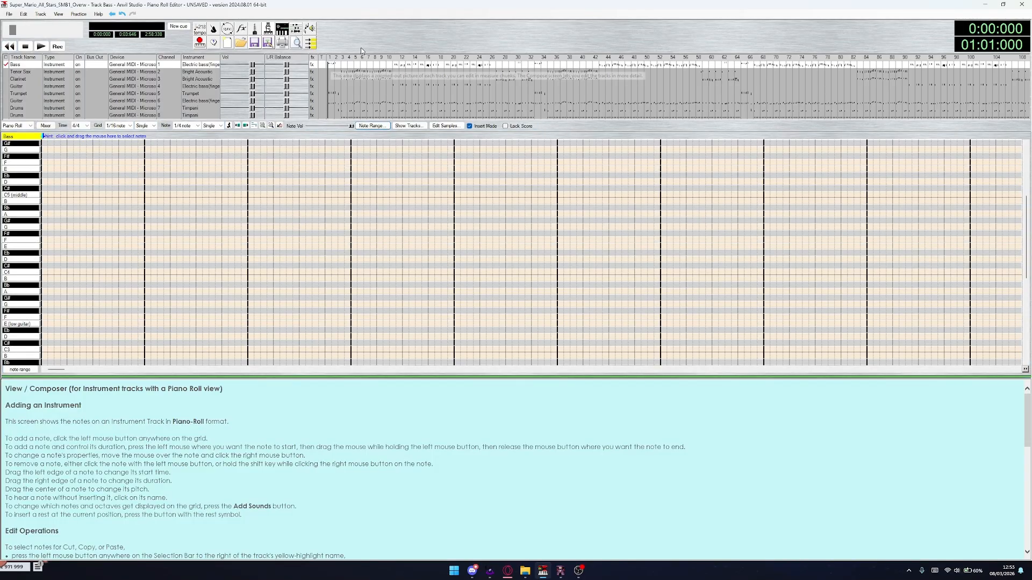
pyautogui.click(340, 78)
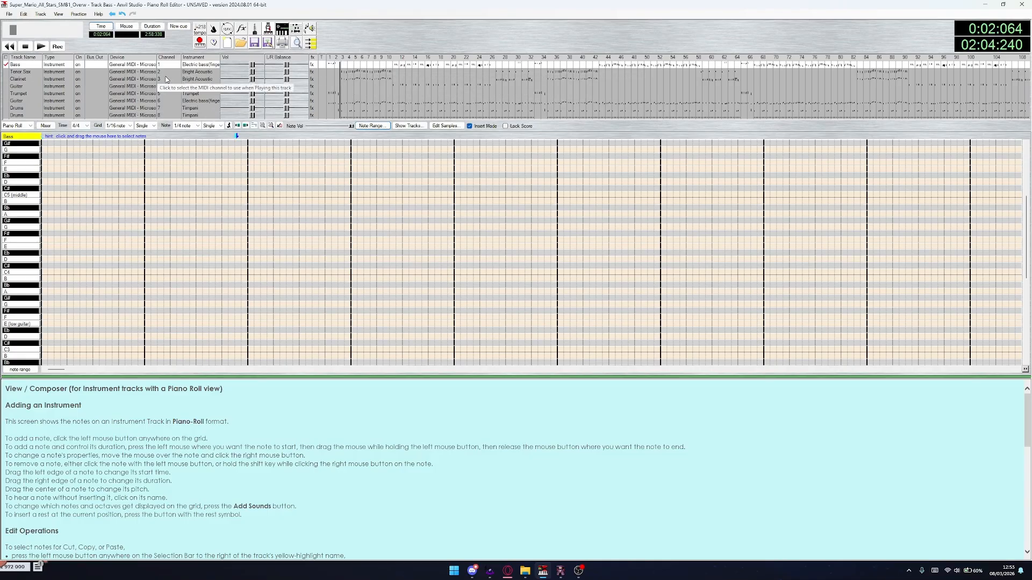
pyautogui.click(21, 71)
pyautogui.scroll(1, 291, 205)
pyautogui.click(251, 195)
pyautogui.click(251, 195)
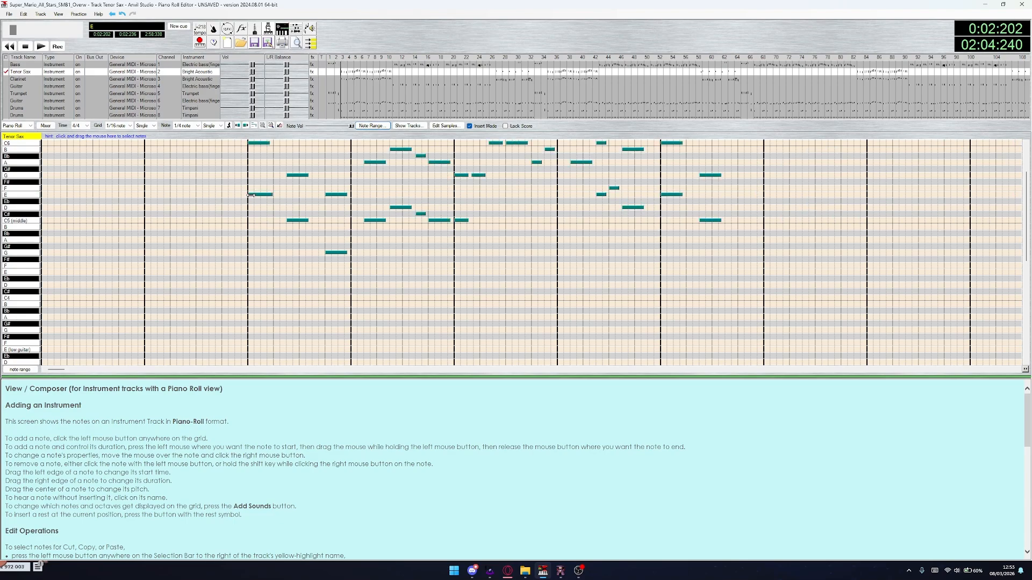
pyautogui.scroll(1, 251, 195)
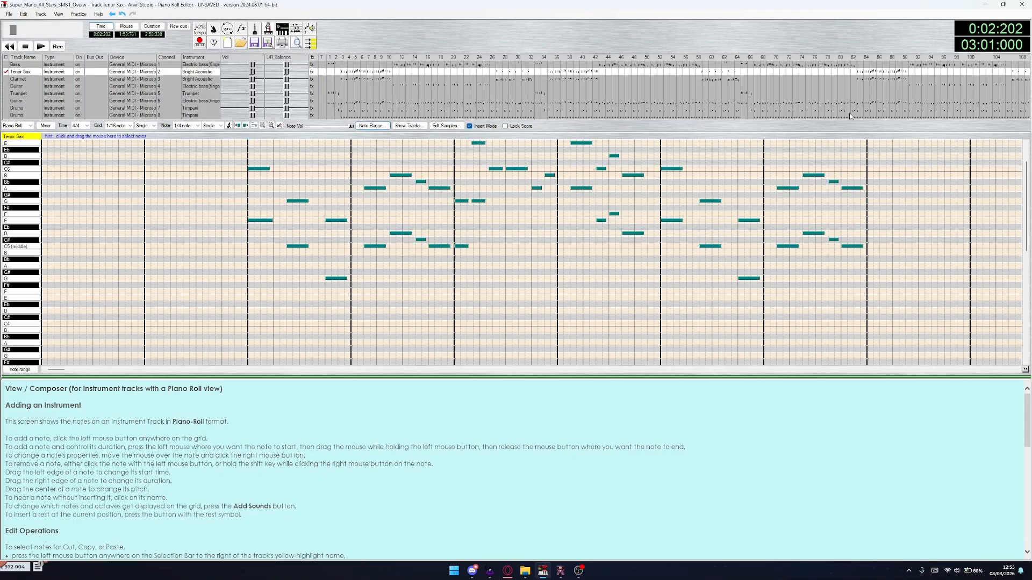
# Jump to the later part of the song and play its ending to check where it finishes
pyautogui.click(941, 92)
pyautogui.click(41, 46)
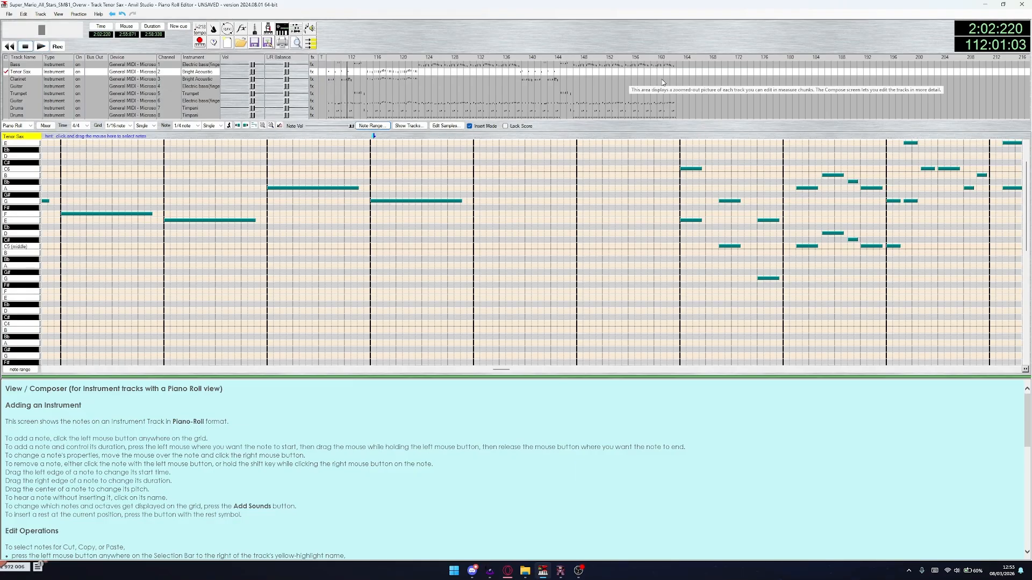
pyautogui.click(45, 47)
pyautogui.click(44, 47)
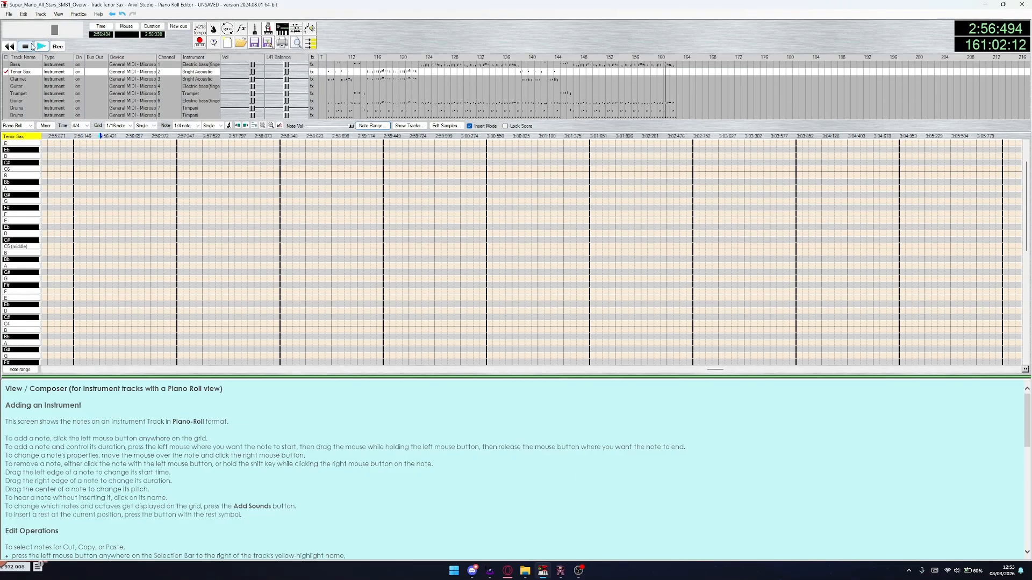
pyautogui.click(32, 46)
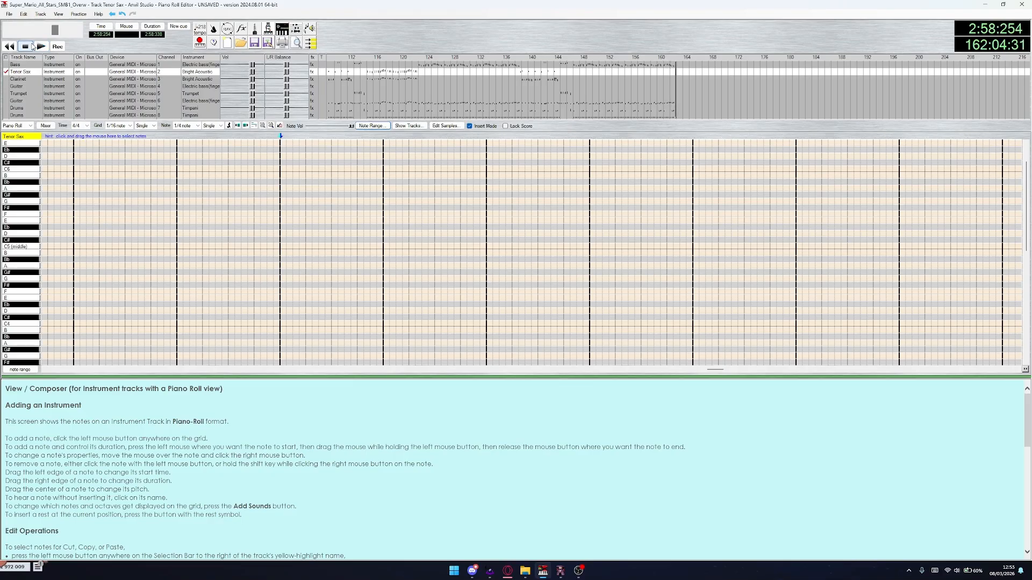
# Return to the start of the song and bookmark that position with a cue named "["
pyautogui.click(24, 48)
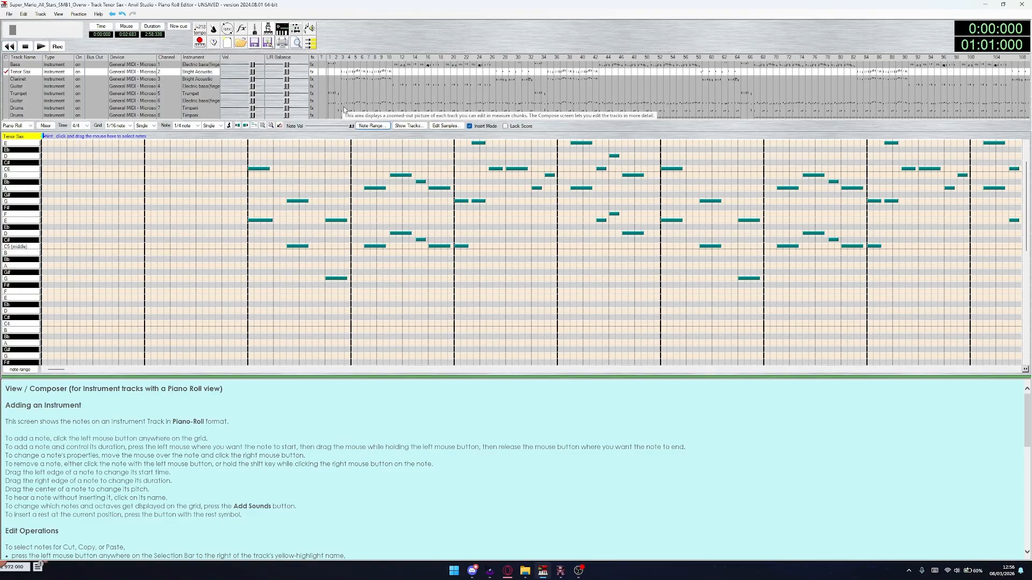
pyautogui.click(178, 27)
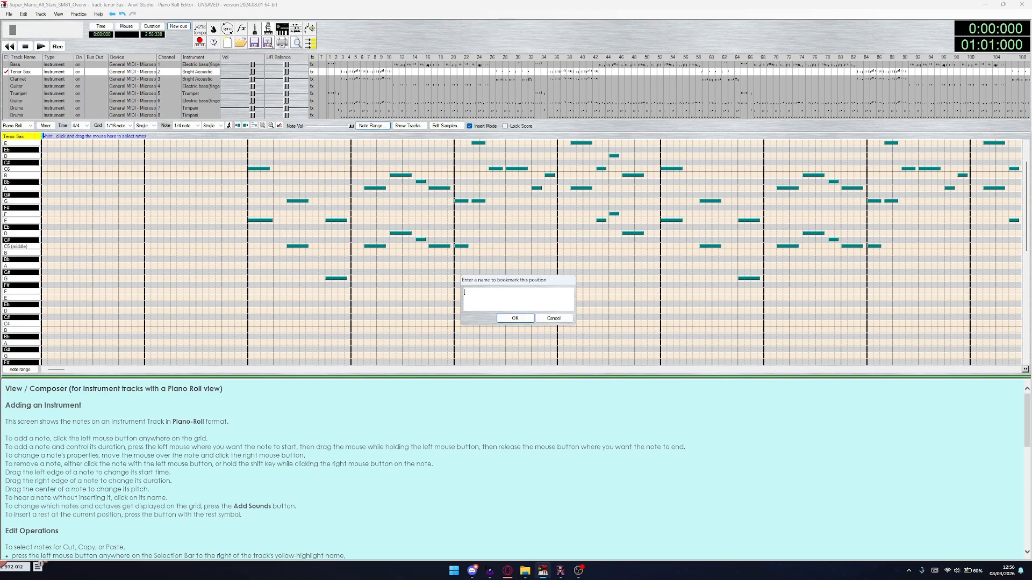
pyautogui.press('Return')
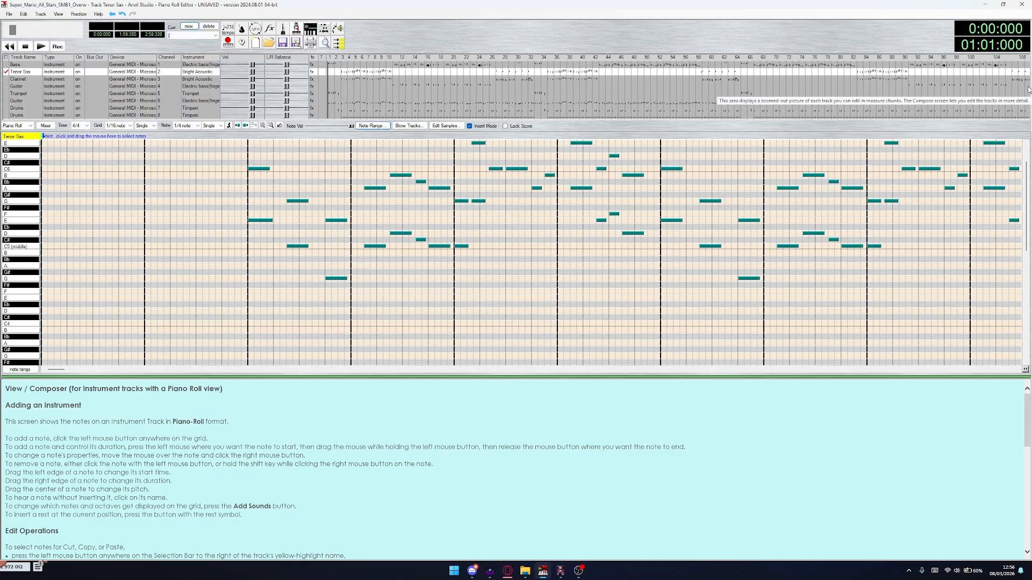
# Move to the end of the song and bookmark that position with a cue named "]"
pyautogui.click(1027, 90)
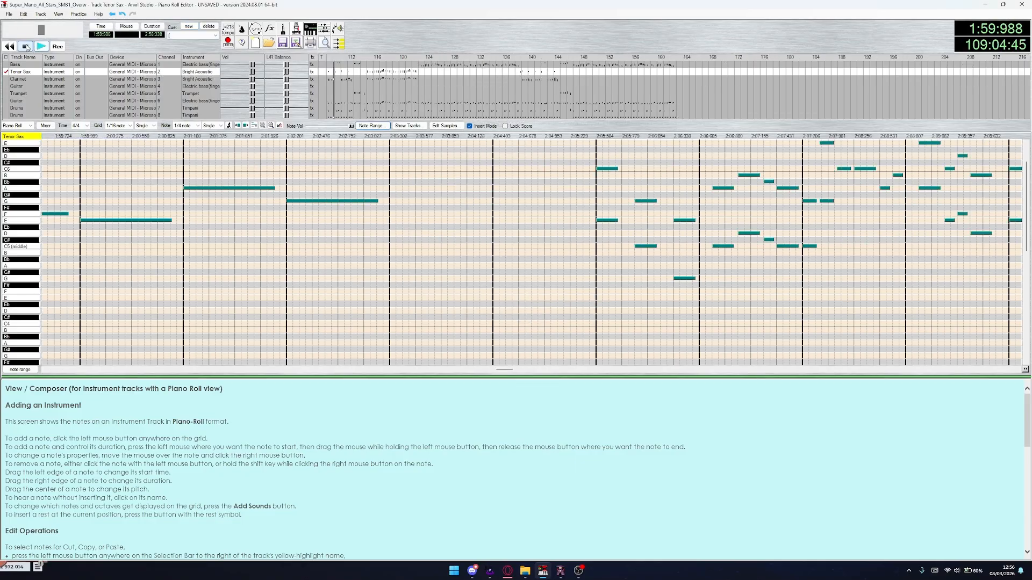
pyautogui.click(25, 46)
pyautogui.click(669, 79)
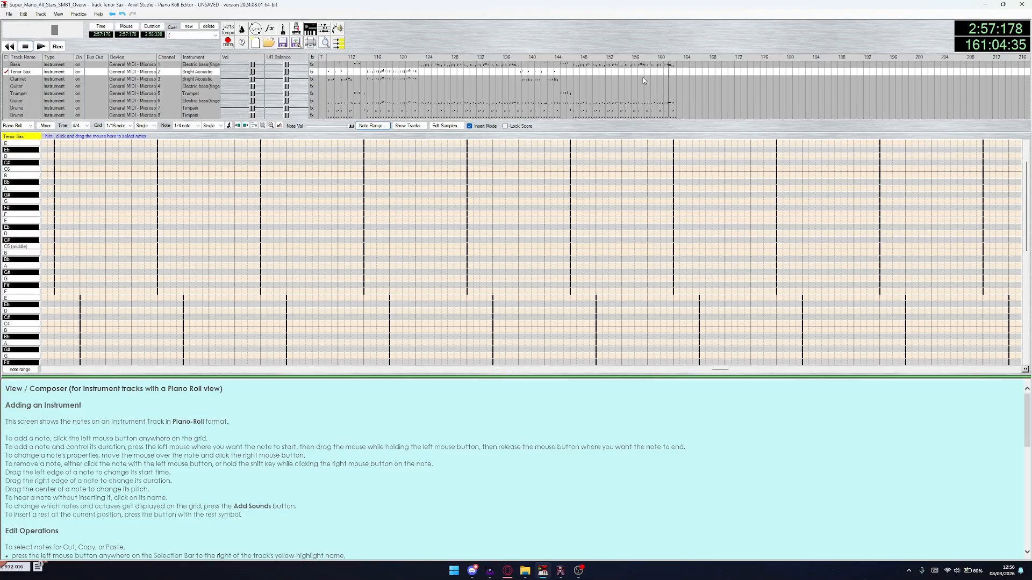
pyautogui.click(41, 46)
pyautogui.click(26, 47)
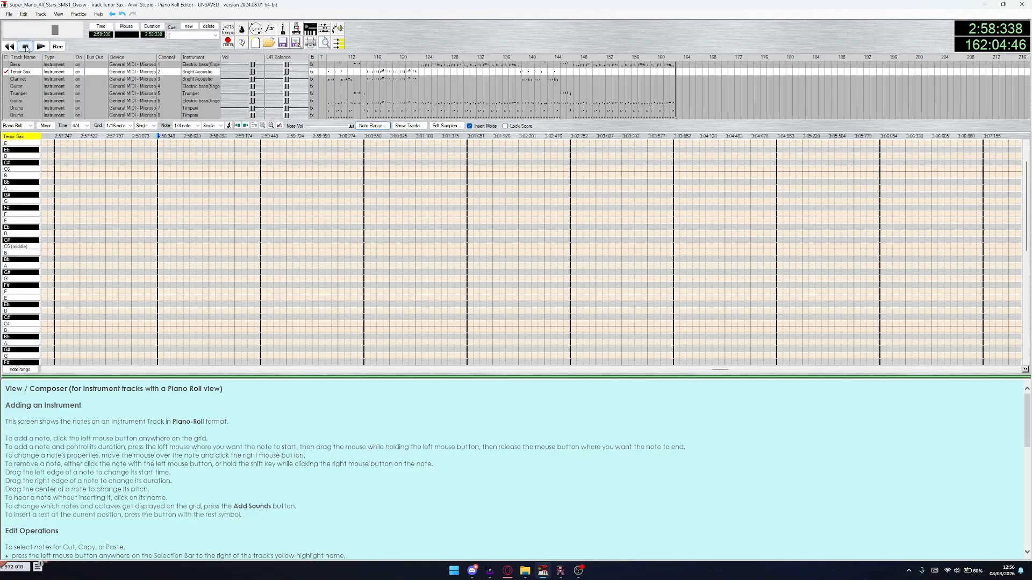
pyautogui.click(192, 27)
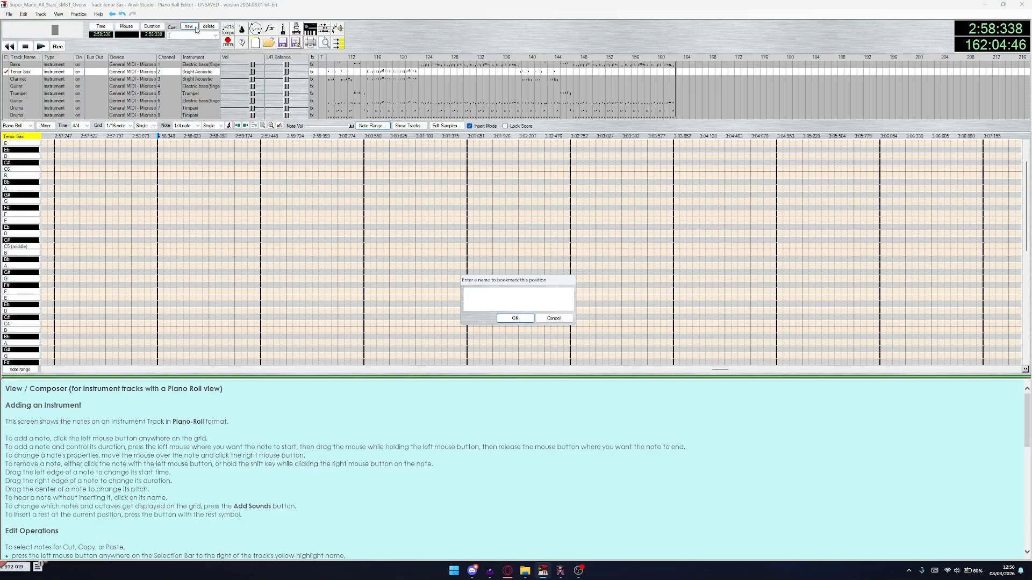
pyautogui.press('Return')
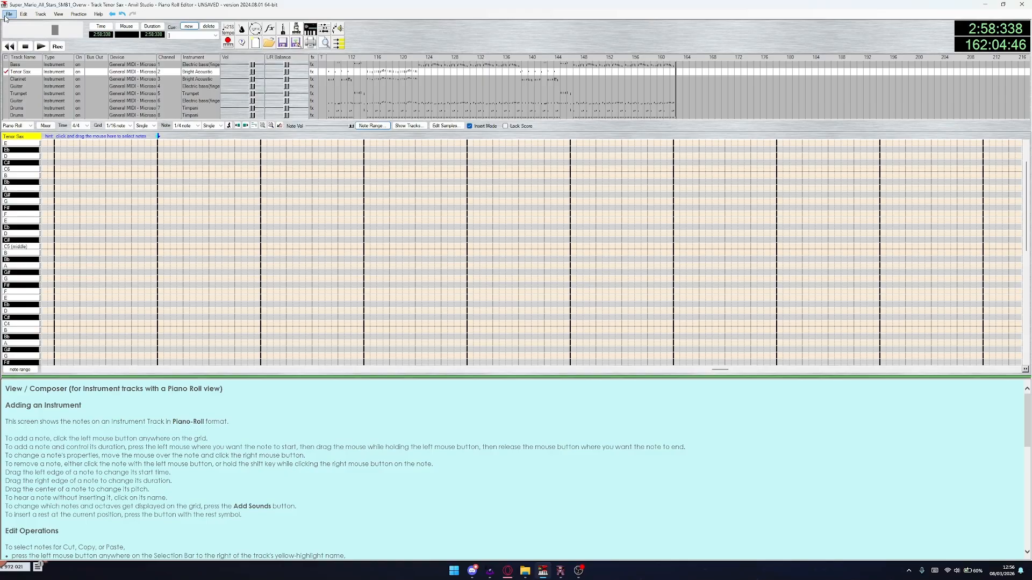
# Export the song as a MIDI Format 0 file named MarioOverworld into the Music > sappy > Mid2Agb folder
pyautogui.click(6, 15)
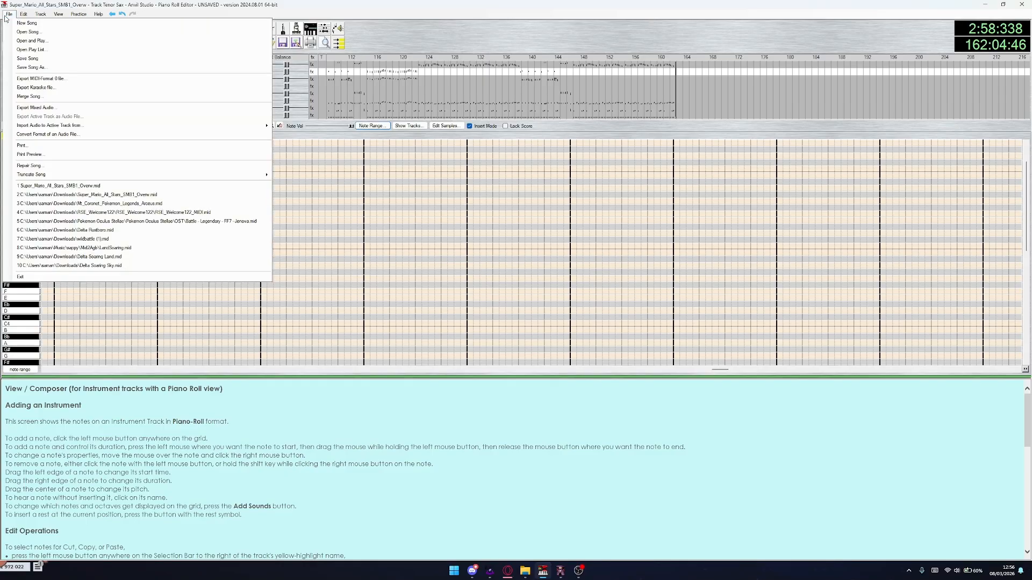
pyautogui.click(59, 80)
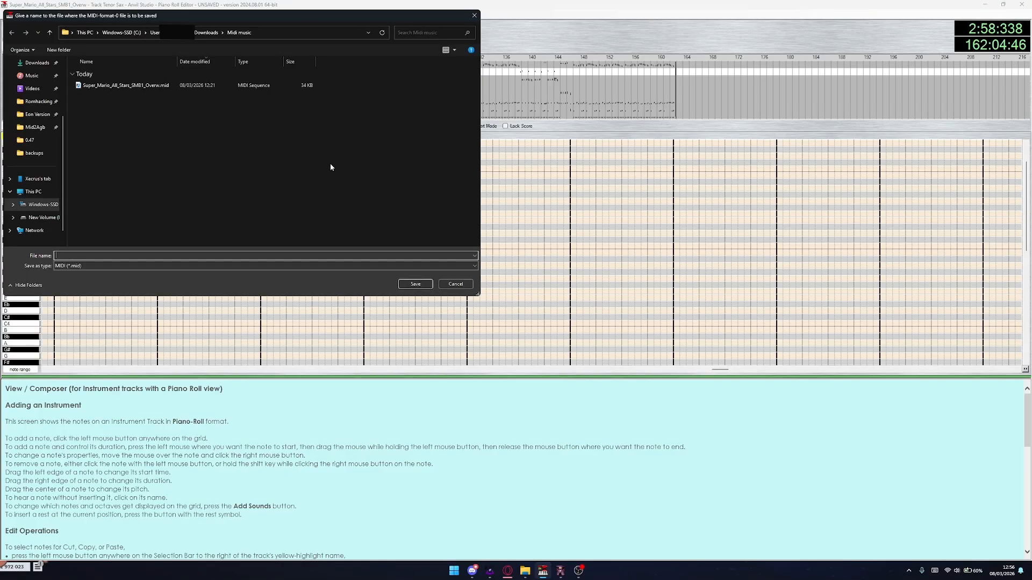
pyautogui.click(32, 88)
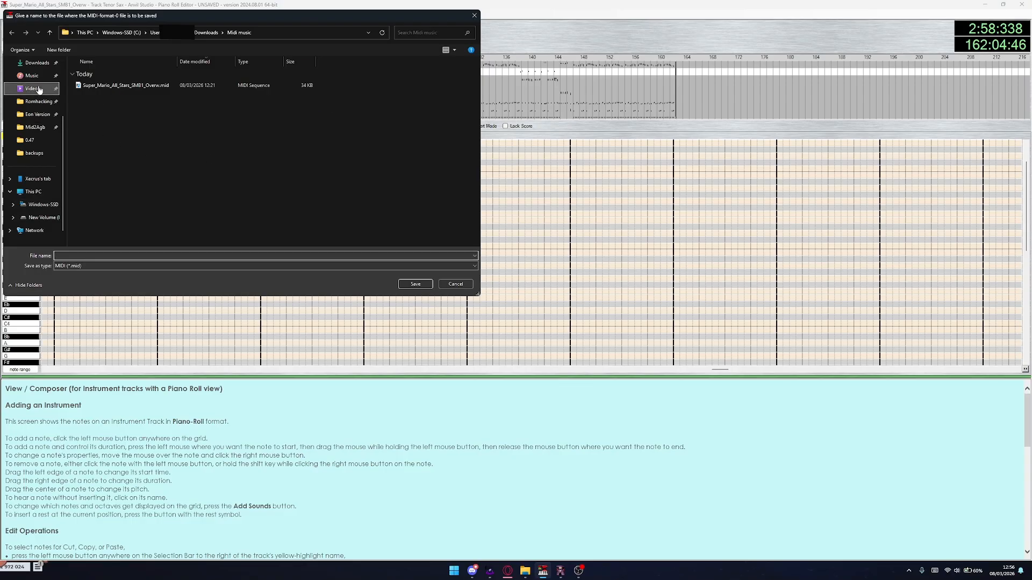
pyautogui.click(32, 75)
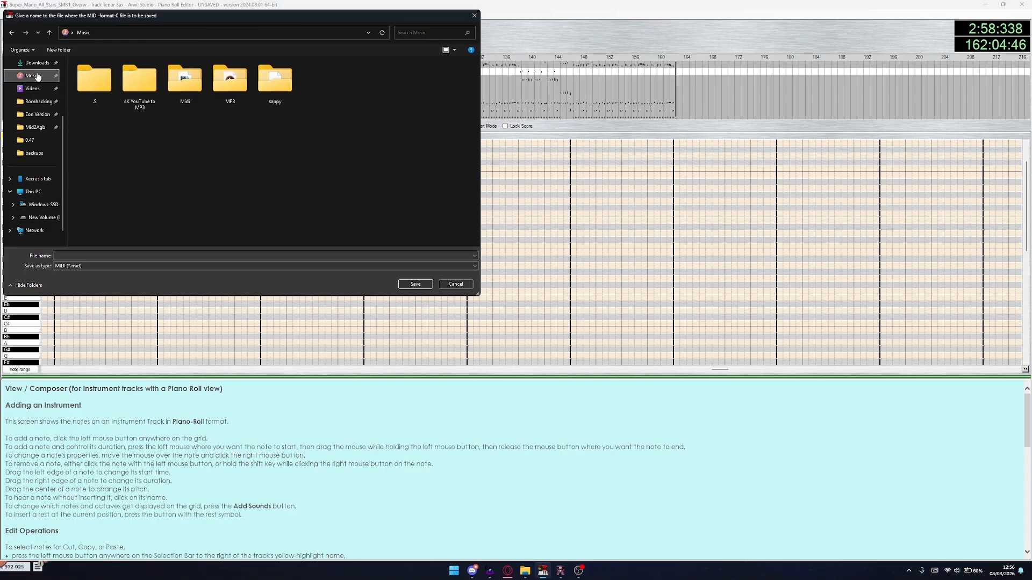
pyautogui.doubleClick(271, 93)
pyautogui.doubleClick(92, 74)
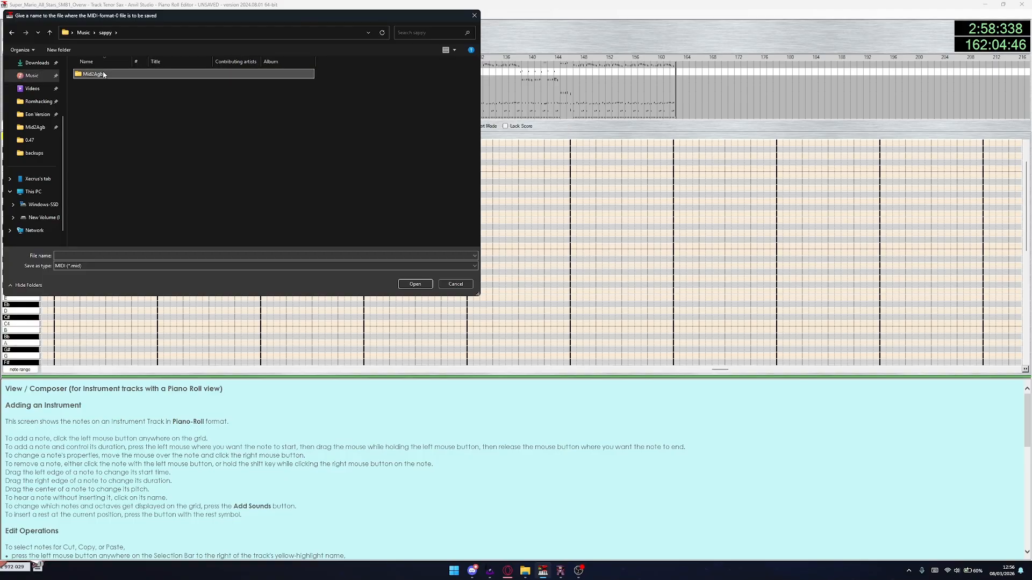
pyautogui.click(85, 255)
pyautogui.write('M')
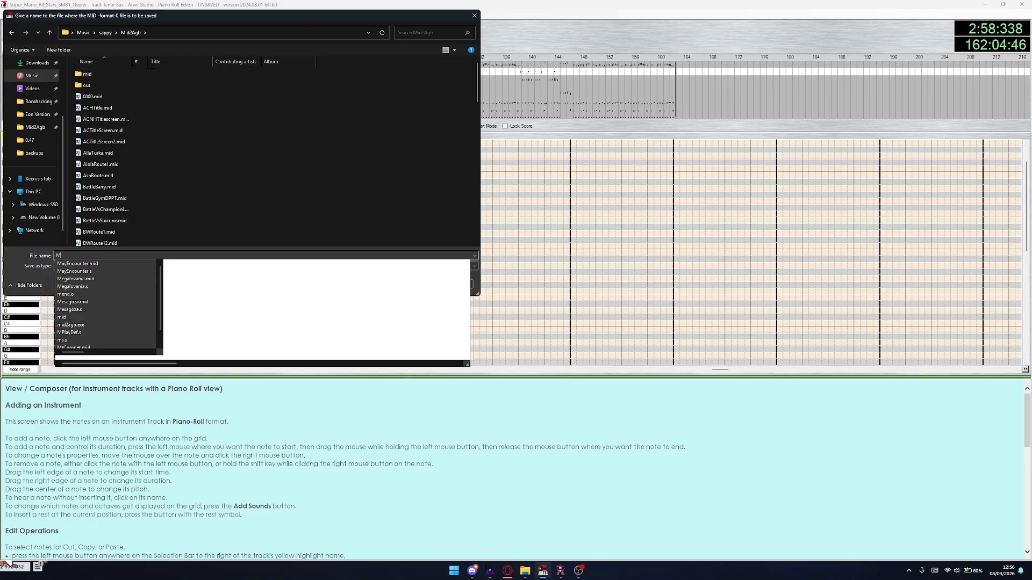
pyautogui.write('arioOverworld')
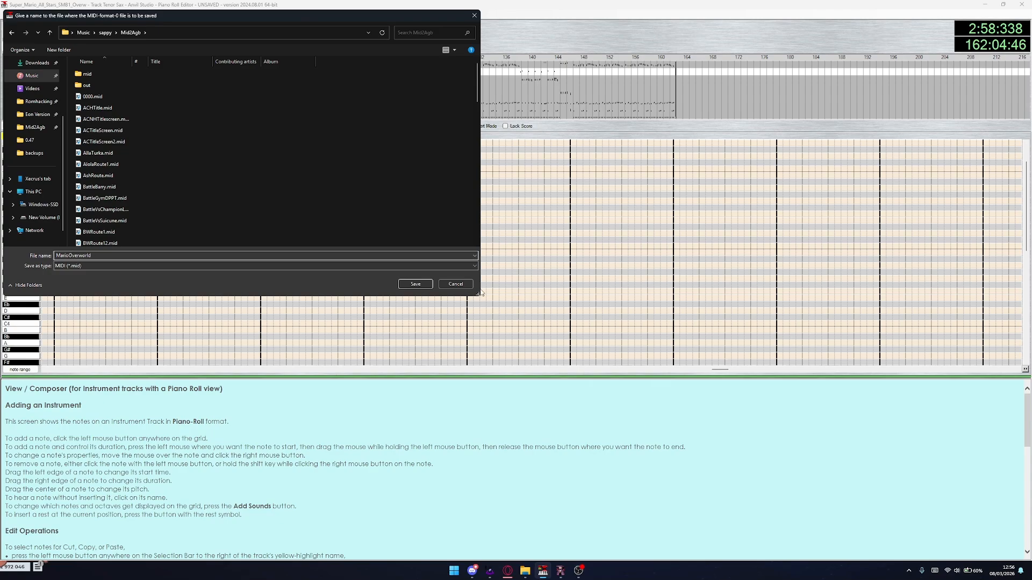
pyautogui.click(429, 289)
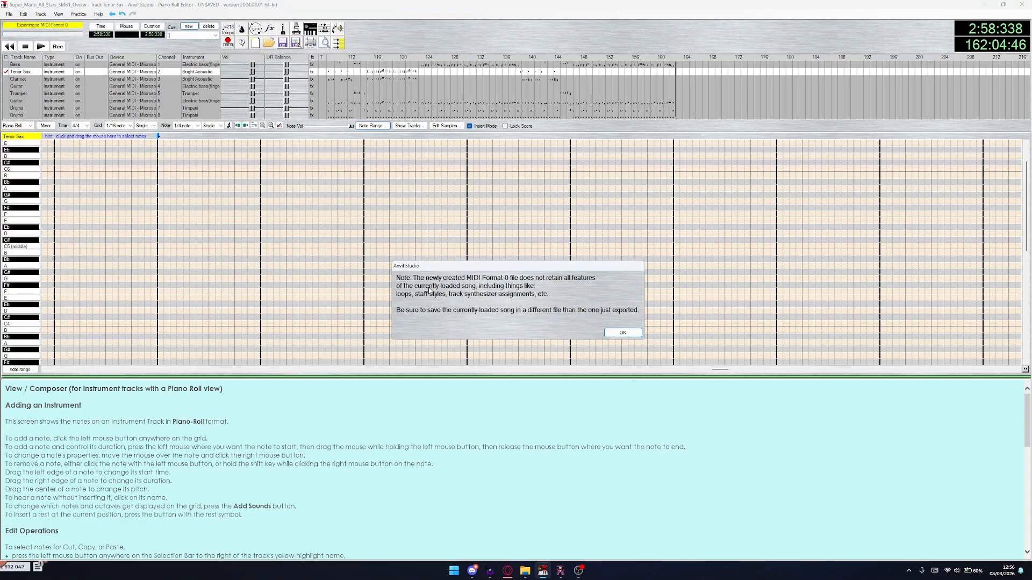
pyautogui.click(623, 332)
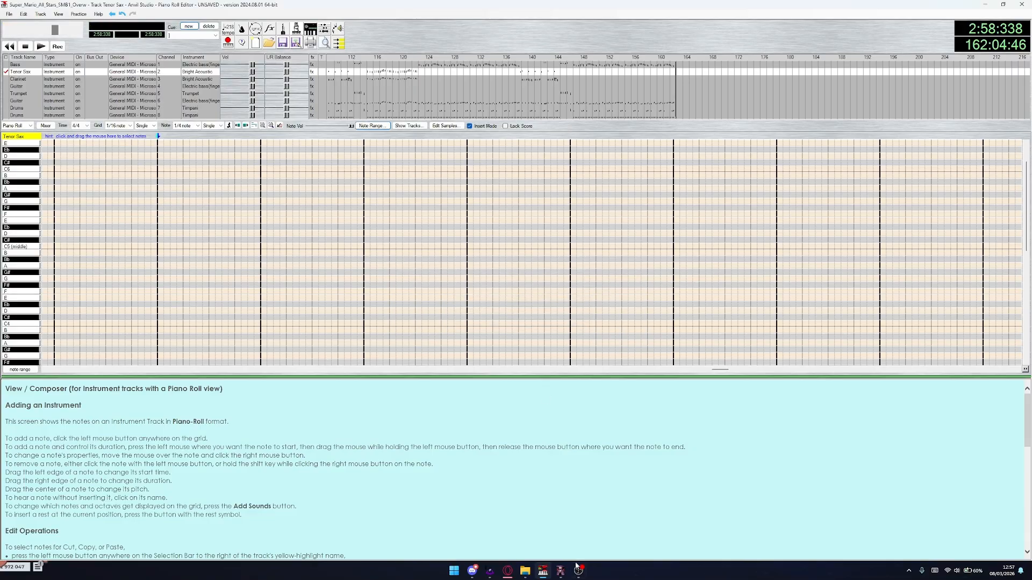
# Switch to File Explorer and convert MarioOverworld.mid to an .s file with mid2agb.exe in the Mid2Agb folder
pyautogui.click(526, 571)
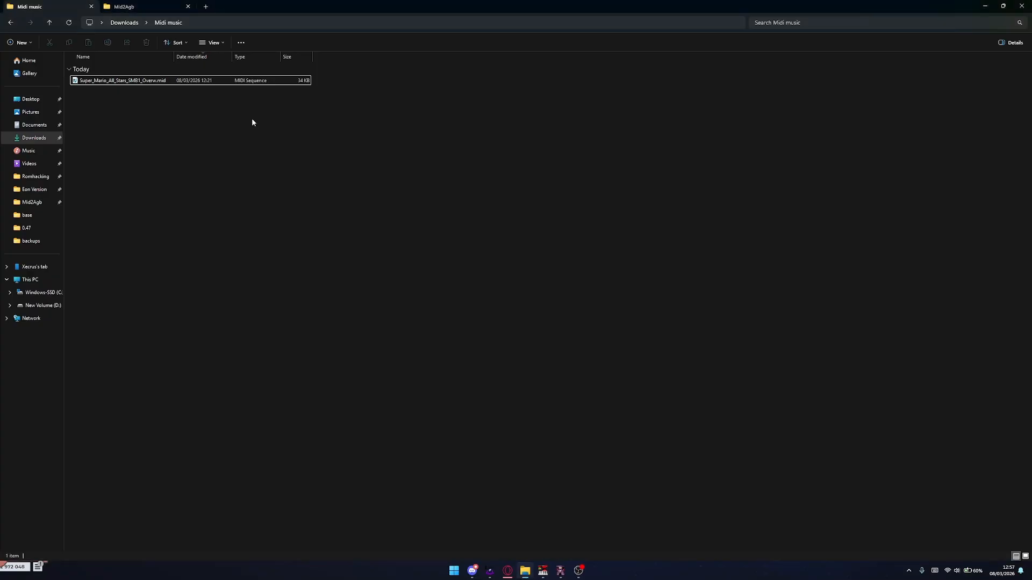
pyautogui.click(155, 6)
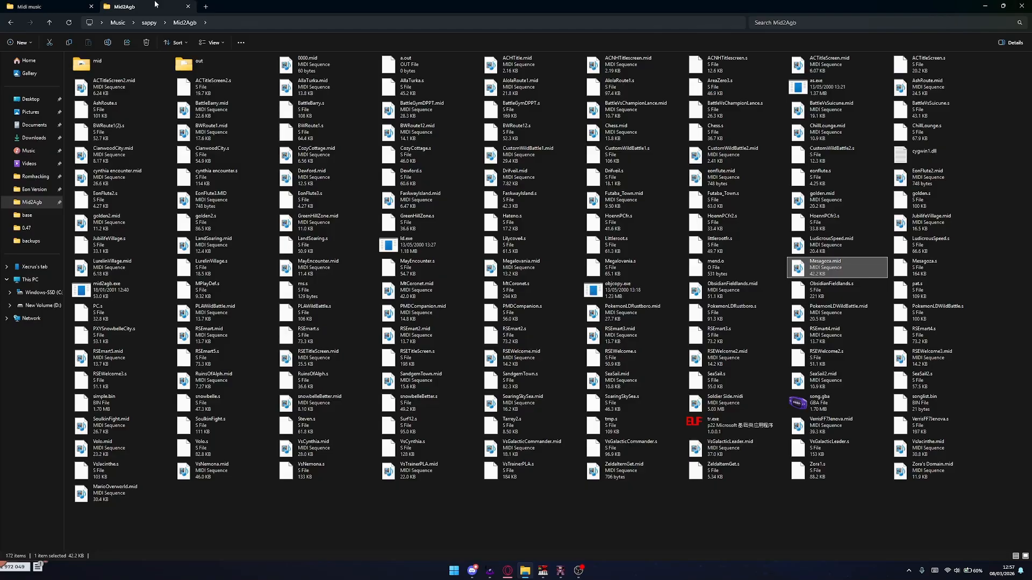
pyautogui.click(215, 498)
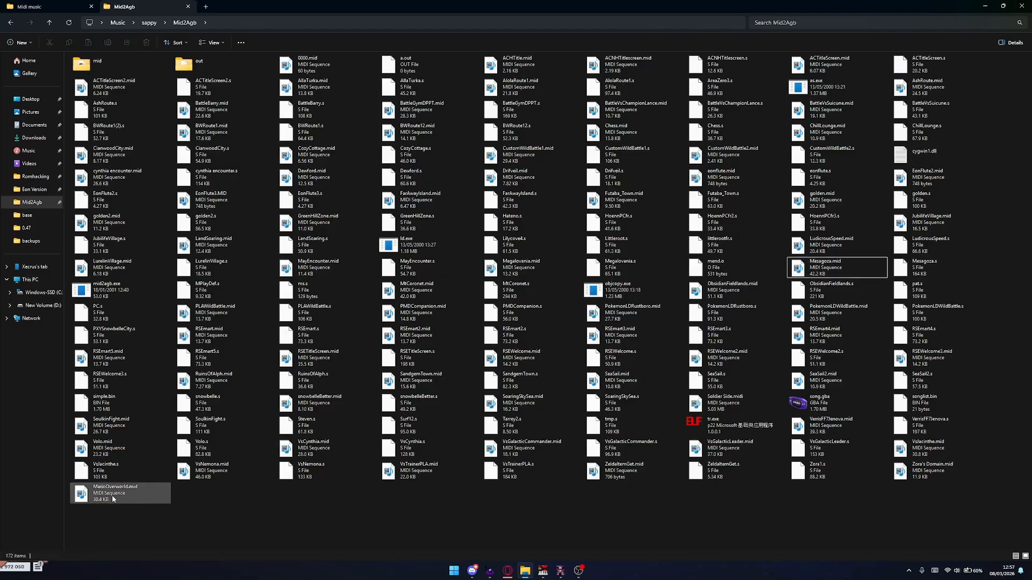
pyautogui.moveTo(108, 494); pyautogui.dragTo(134, 288)
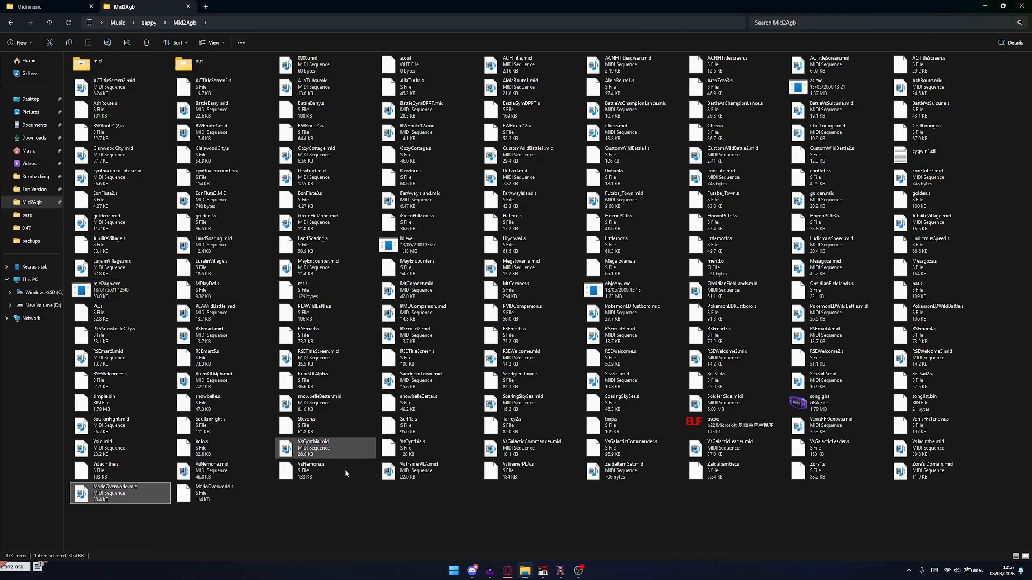
pyautogui.click(209, 496)
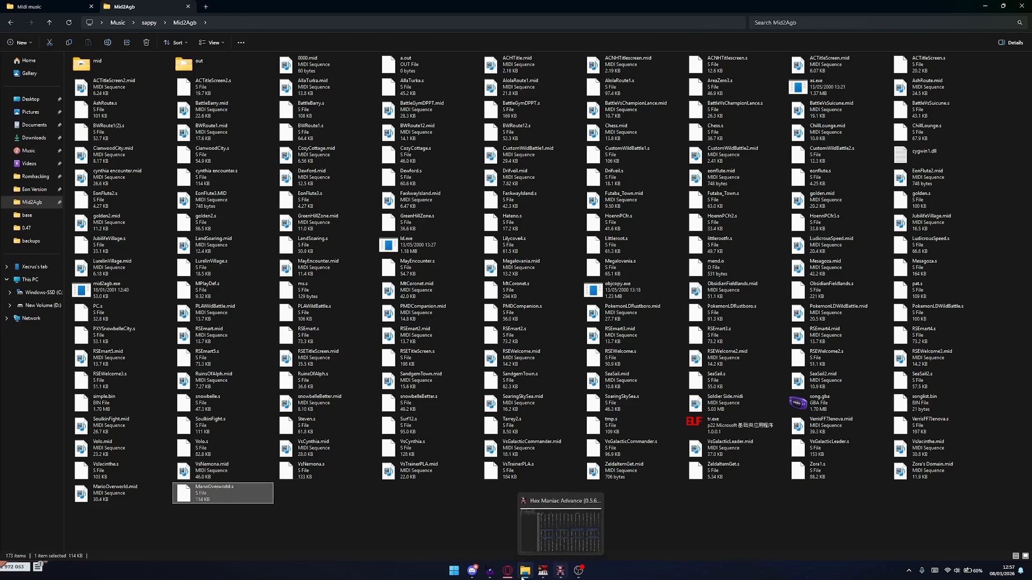
# Switch to Sappy and open the ROM Music test.gba from the Music folder
pyautogui.click(487, 575)
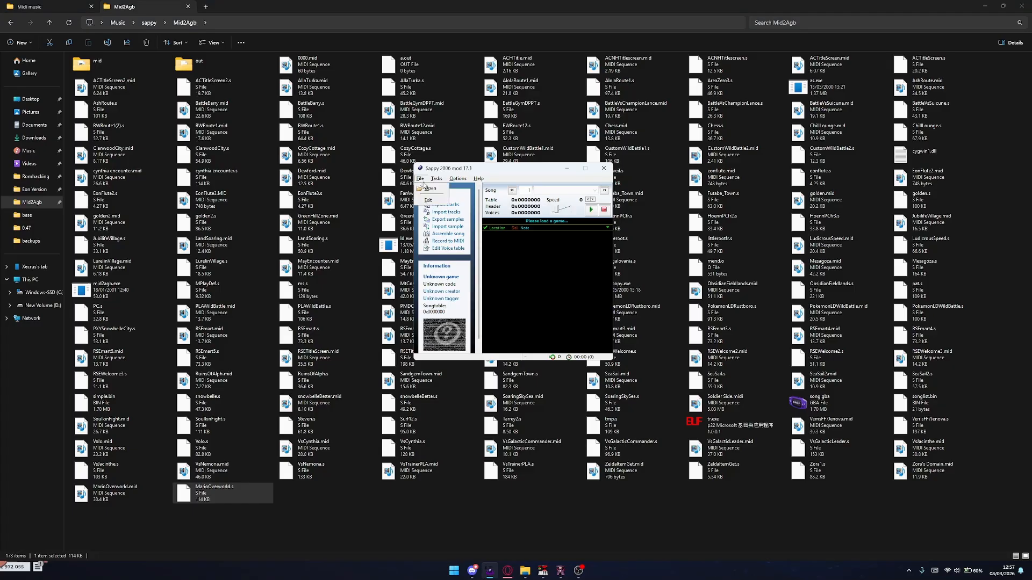
pyautogui.click(428, 187)
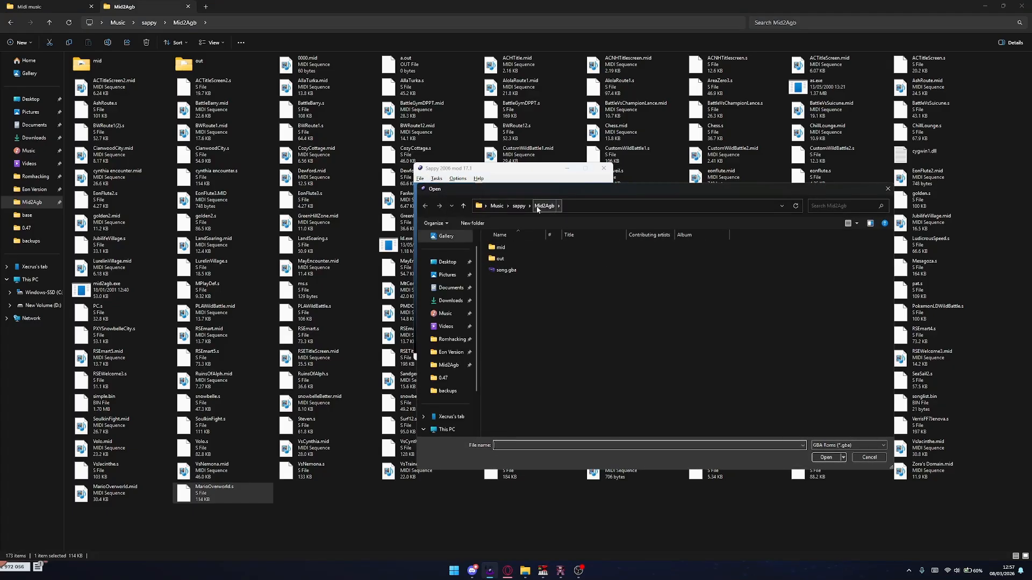
pyautogui.click(520, 205)
pyautogui.click(497, 206)
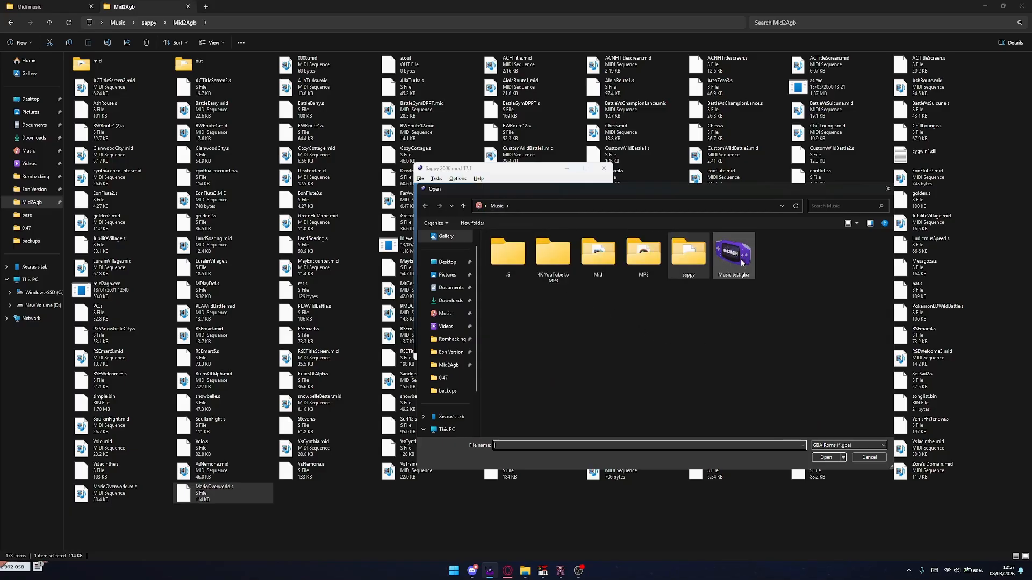
pyautogui.doubleClick(741, 263)
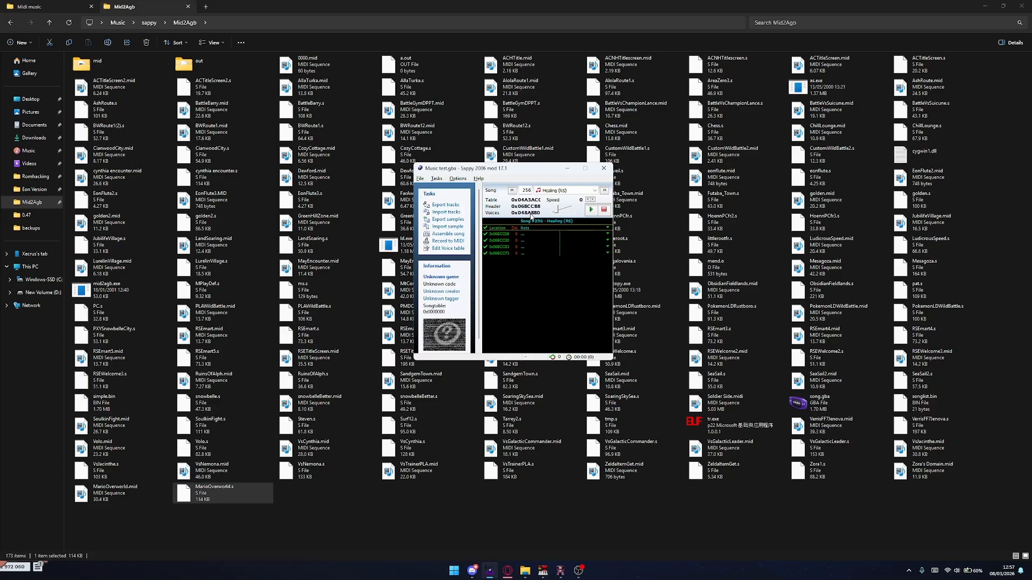
# Choose song 292, Route Theme 2 / Intro, as the one to replace and open the song assembly settings for it
pyautogui.click(594, 190)
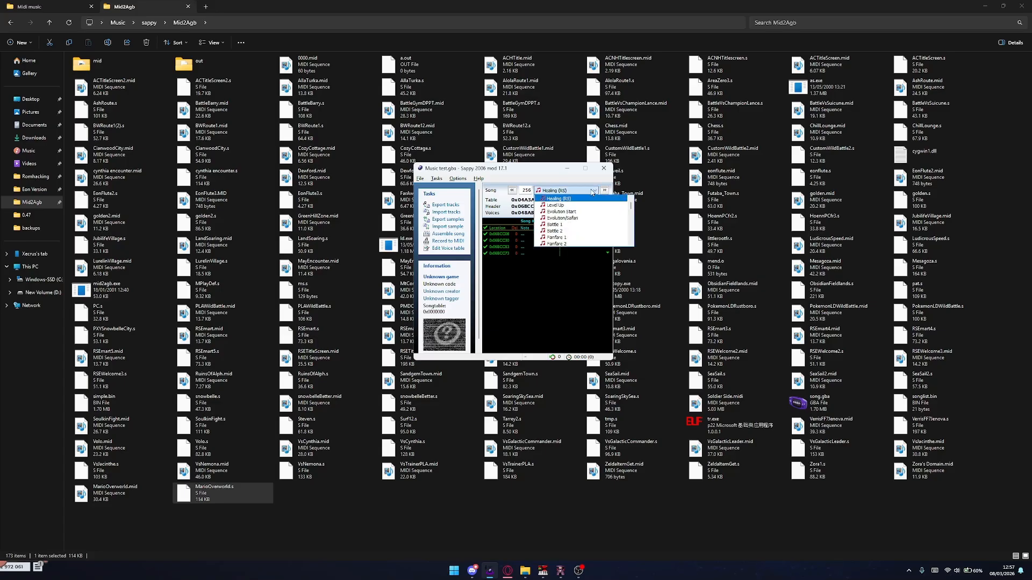
pyautogui.moveTo(631, 209); pyautogui.dragTo(630, 244)
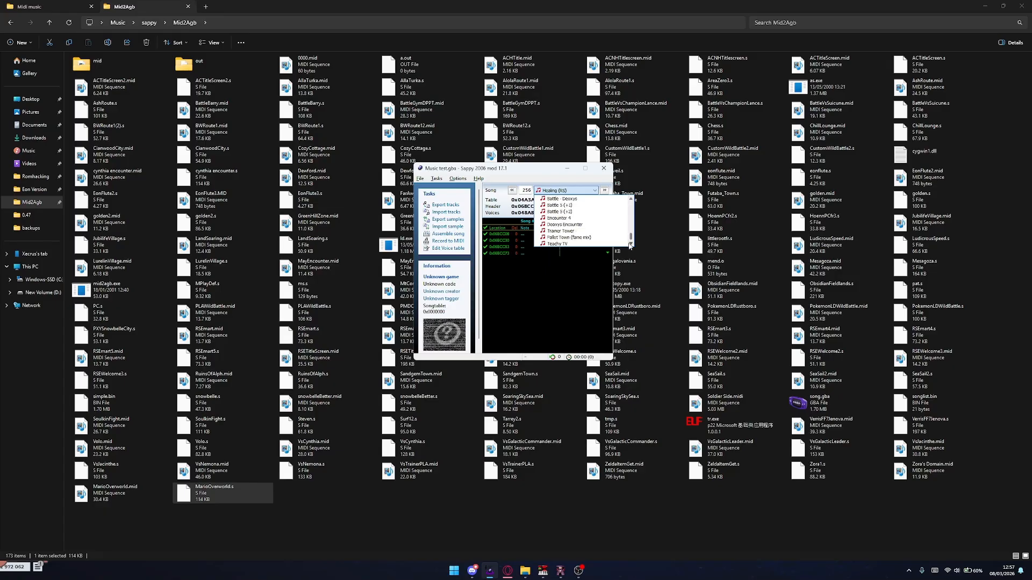
pyautogui.scroll(9, 617, 237)
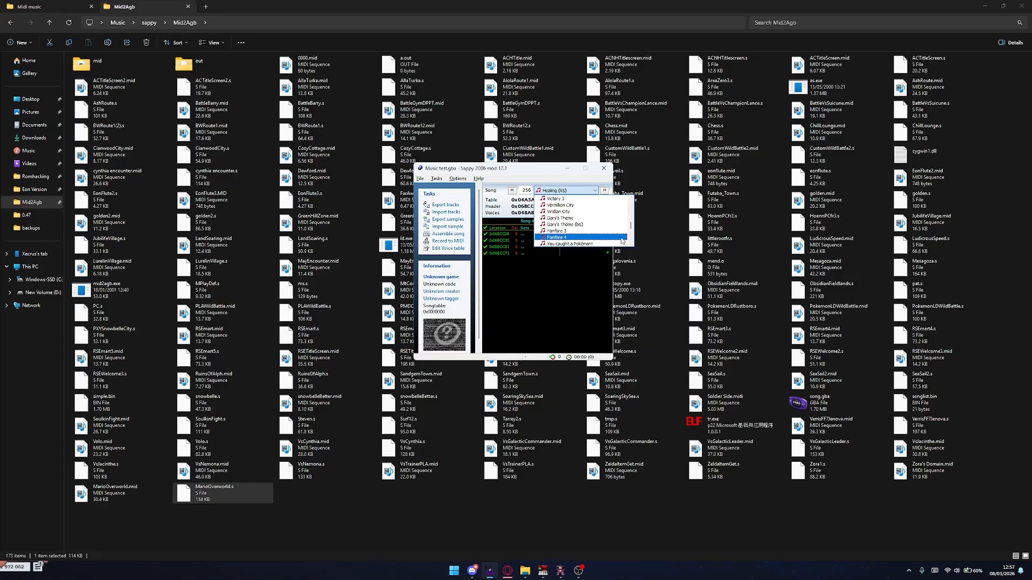
pyautogui.scroll(5, 585, 215)
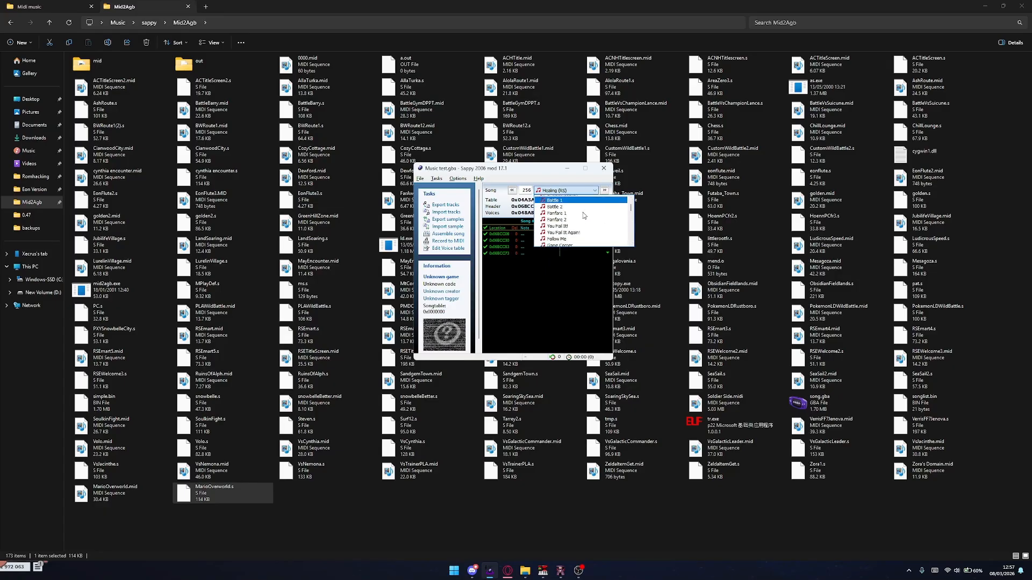
pyautogui.scroll(6, 585, 216)
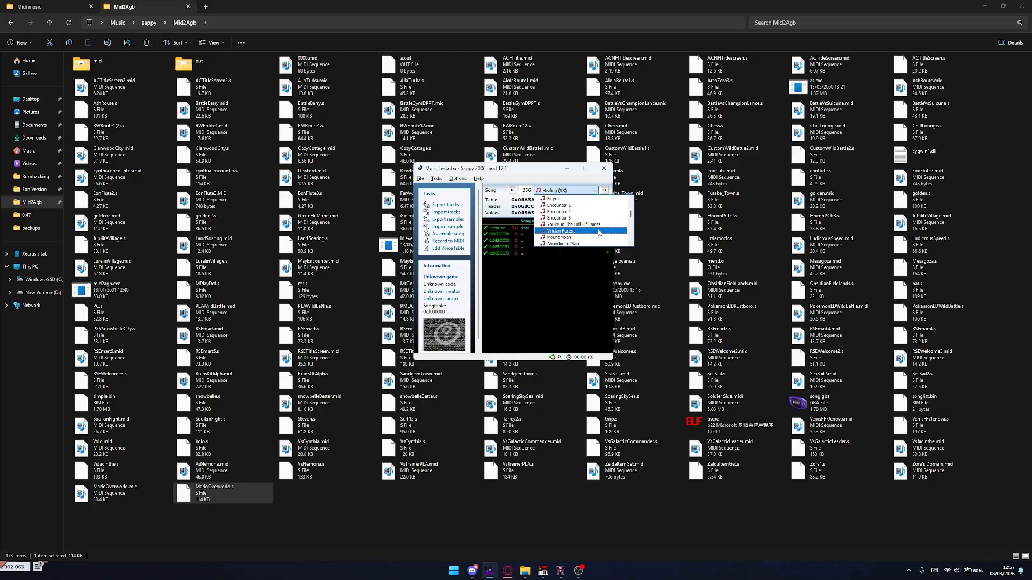
pyautogui.scroll(-1, 600, 234)
pyautogui.click(568, 226)
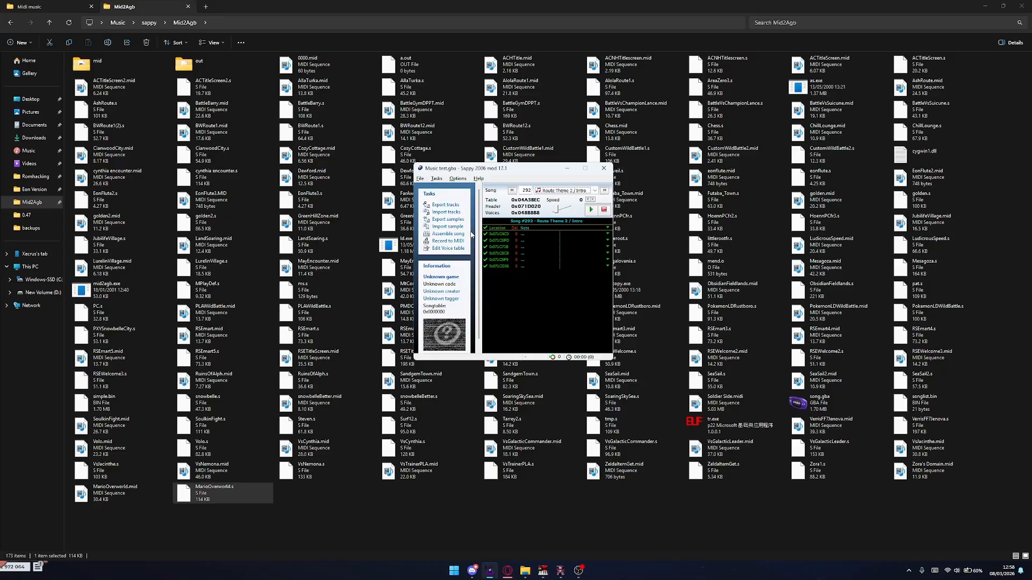
pyautogui.click(447, 236)
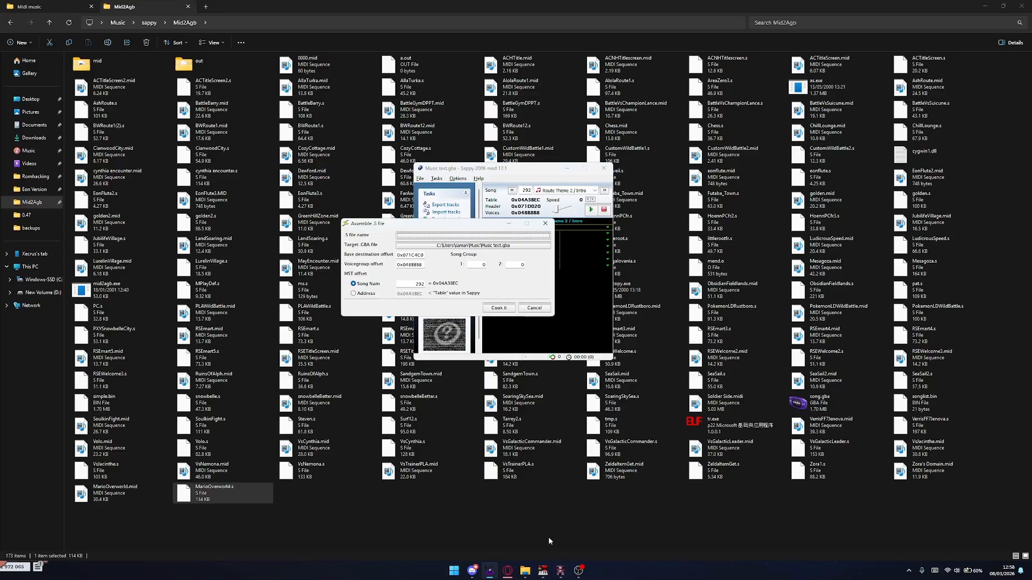
# Switch to Hex Maniac Advance and open the ROM Music test.gba from the Music folder
pyautogui.click(531, 545)
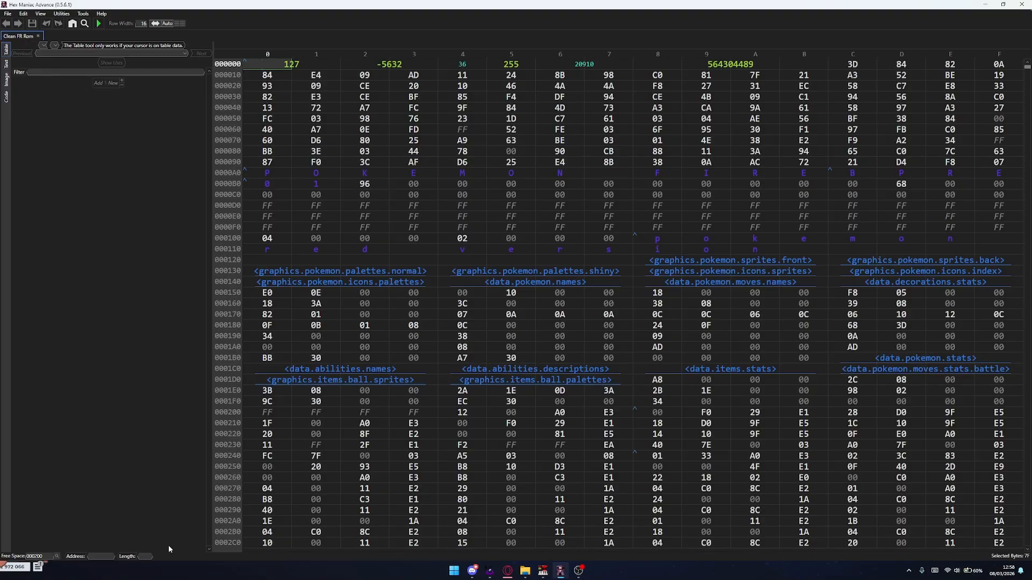
pyautogui.click(8, 13)
pyautogui.click(25, 45)
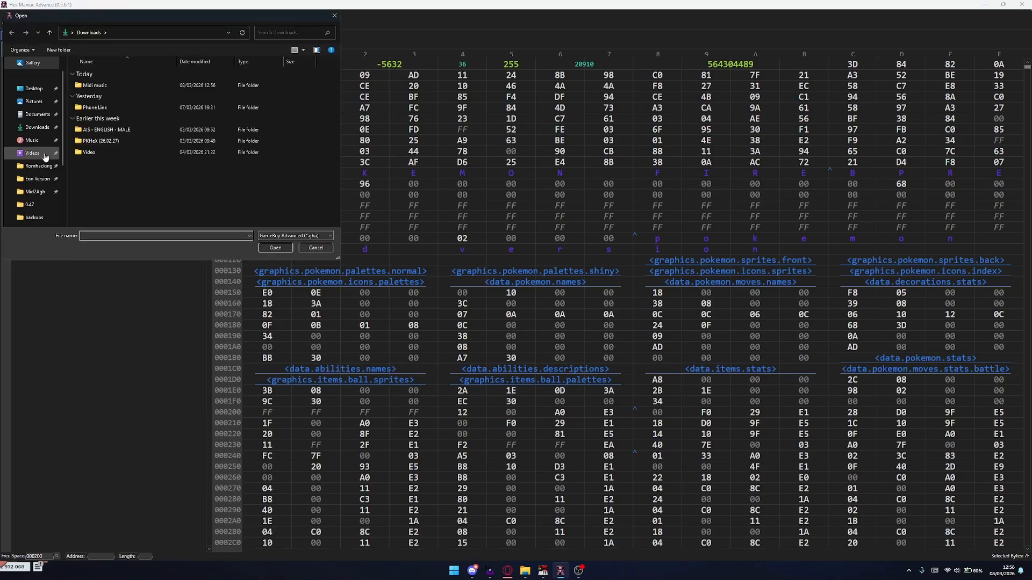
pyautogui.click(32, 139)
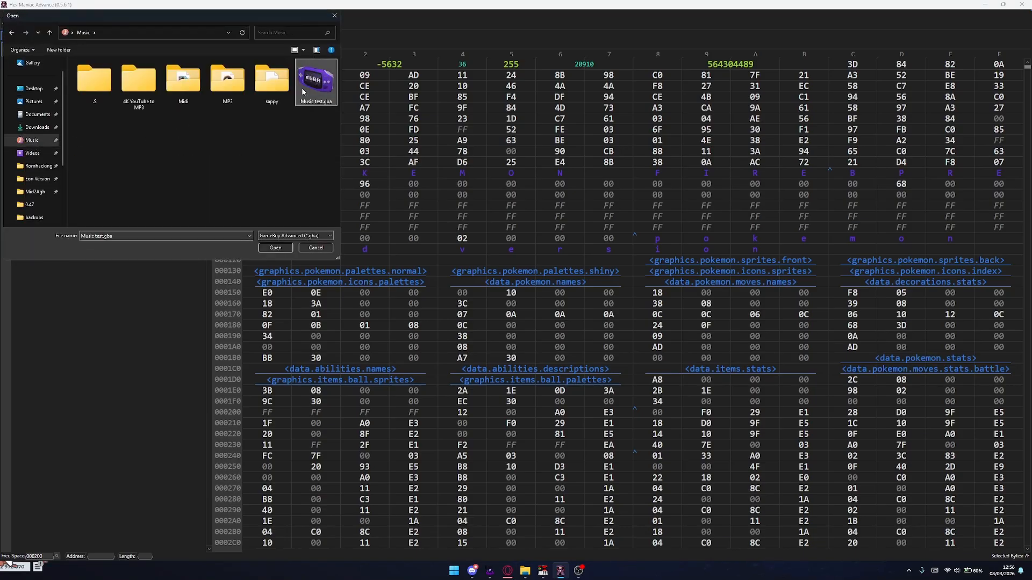
pyautogui.doubleClick(302, 87)
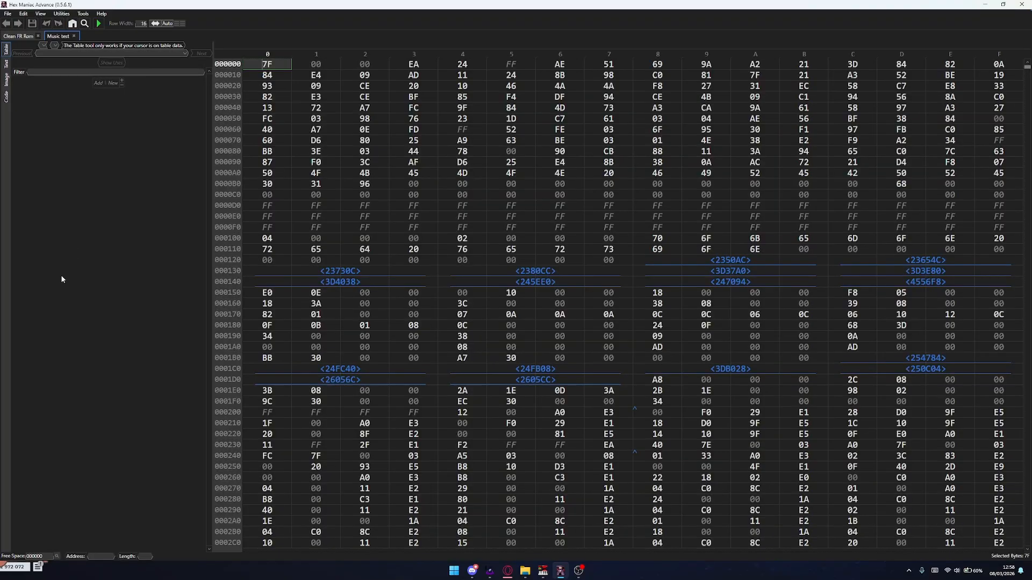
# Search the Music test ROM for 3000 bytes of free space and copy the address 724530 from within the empty area
pyautogui.click(57, 556)
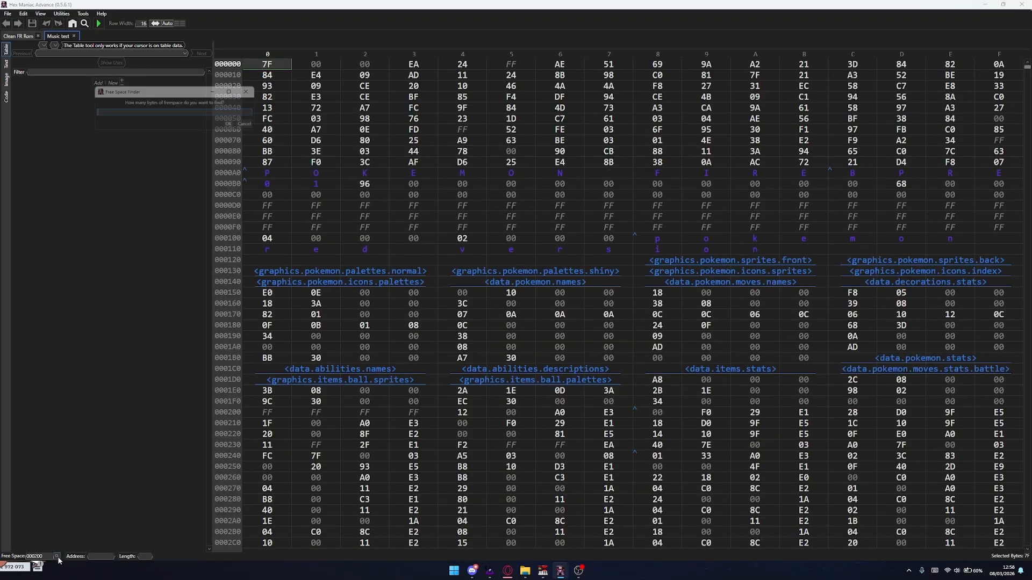
pyautogui.write('3000')
pyautogui.press('Return')
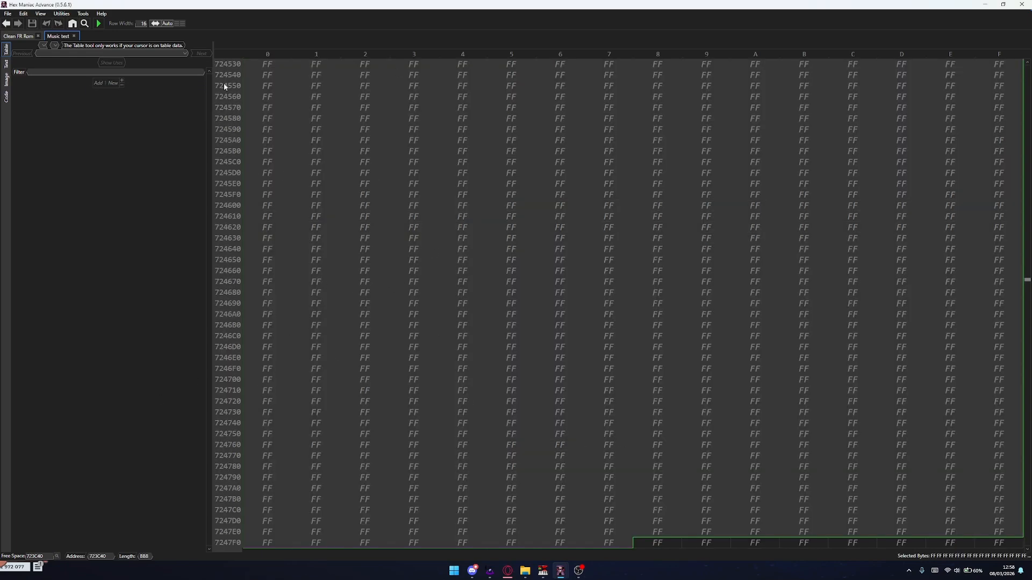
pyautogui.click(262, 64)
pyautogui.rightClick(266, 65)
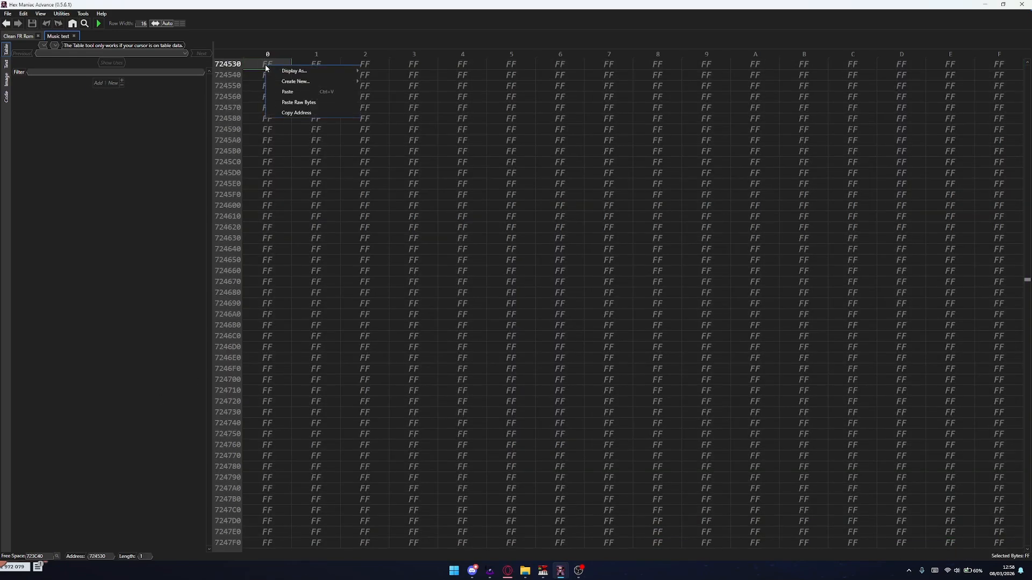
pyautogui.click(296, 113)
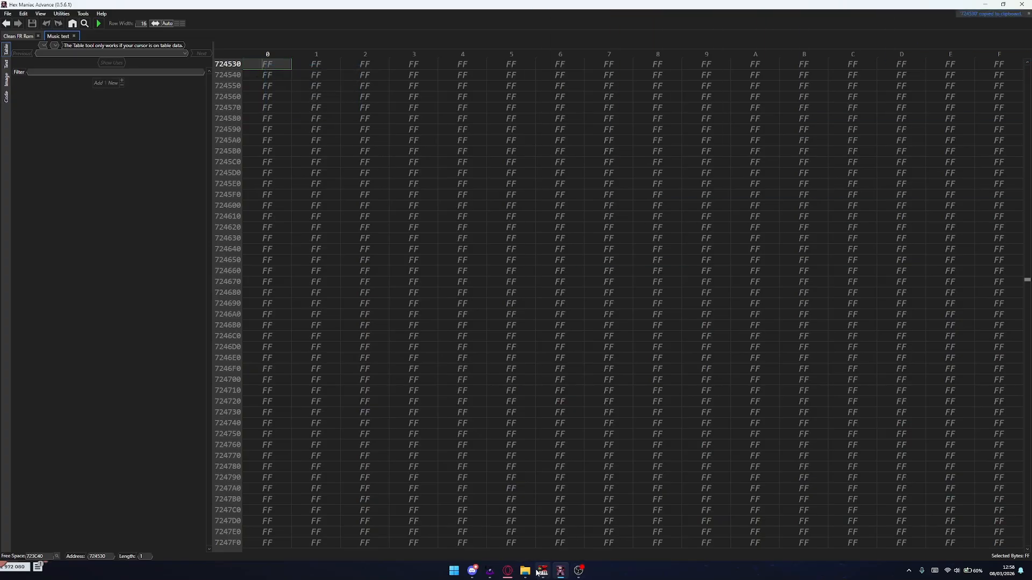
# Switch to Sappy and set the base destination offset to 0x0724530 in the song assembly settings
pyautogui.click(489, 567)
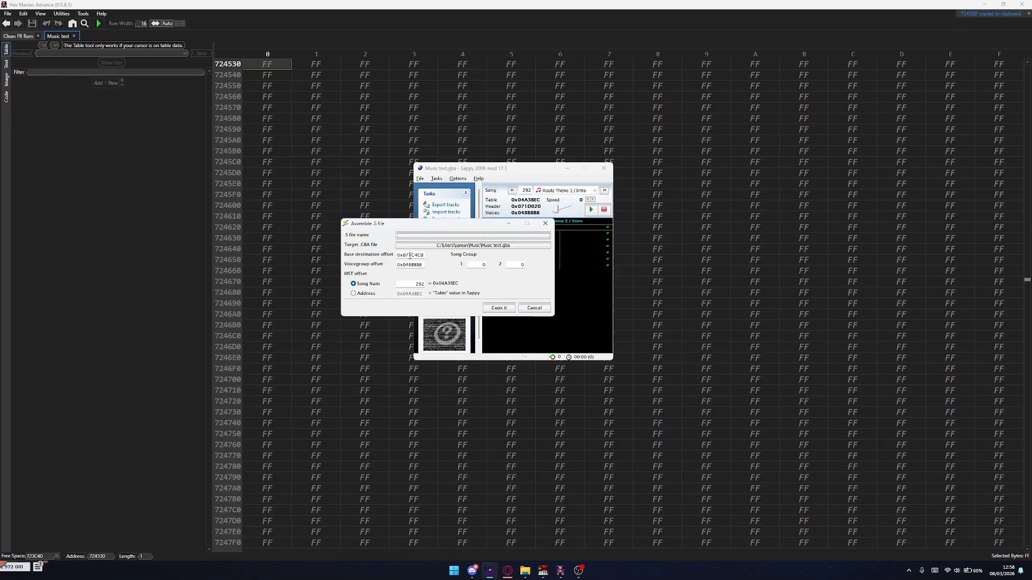
pyautogui.doubleClick(425, 256)
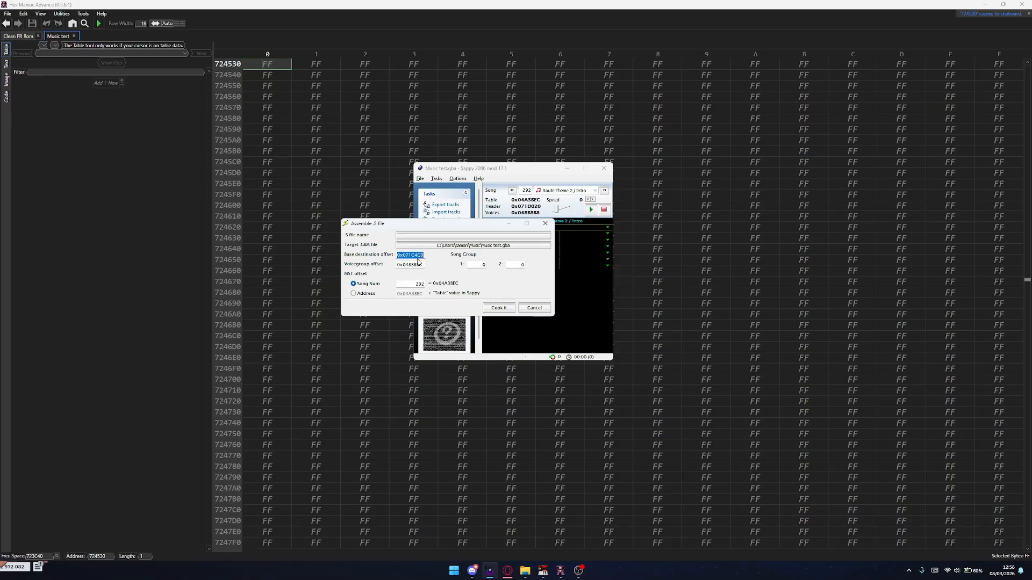
pyautogui.write('0x0')
pyautogui.hotkey('ctrl', 'v')
# Switch to the browser's Fire Red voice groups page and copy the offset of the group used for the second RSE battle theme
pyautogui.click(508, 572)
pyautogui.click(300, 209)
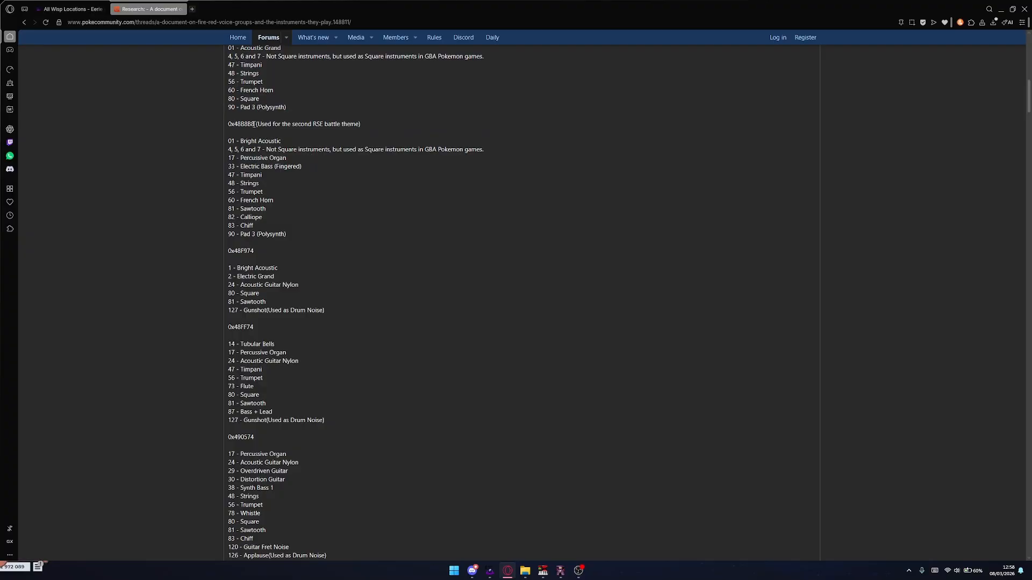
pyautogui.moveTo(229, 124); pyautogui.dragTo(301, 239)
pyautogui.click(328, 229)
pyautogui.moveTo(255, 123); pyautogui.dragTo(229, 124)
# Switch back to Sappy and replace the voicegroup offset with the copied one
pyautogui.click(490, 571)
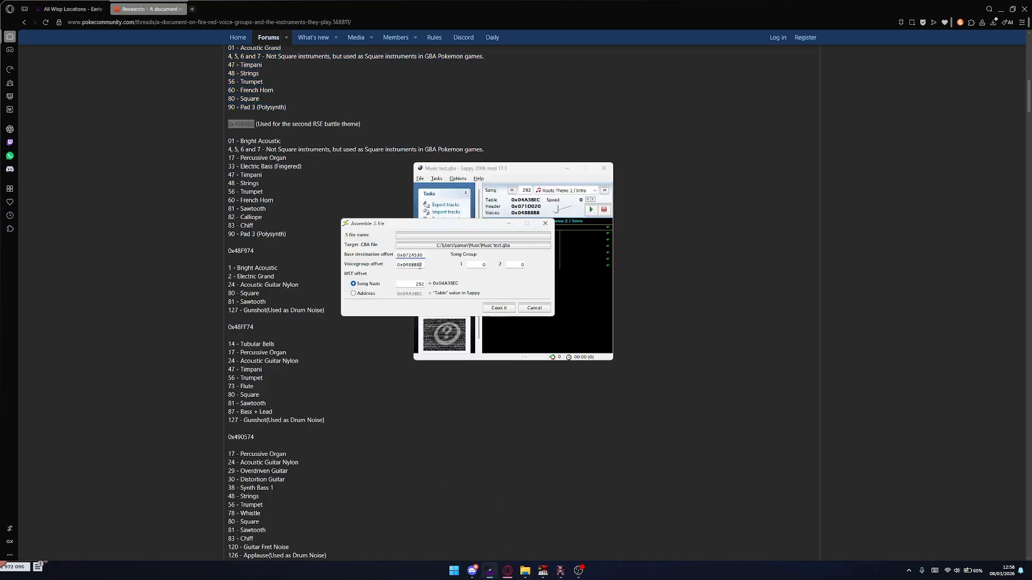
pyautogui.doubleClick(422, 264)
pyautogui.click(423, 265)
pyautogui.hotkey('ctrl', 'a')
pyautogui.hotkey('ctrl', 'v')
# Choose MarioOverworld.s from the Music > sappy > Mid2Agb folder as the .S file to assemble
pyautogui.click(462, 237)
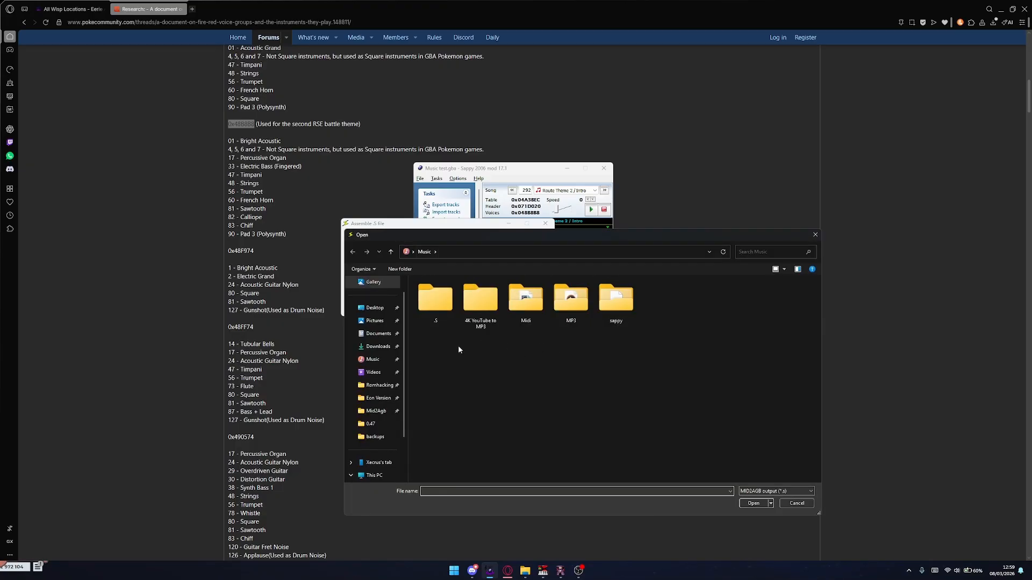
pyautogui.doubleClick(616, 298)
pyautogui.doubleClick(473, 303)
pyautogui.scroll(-6, 526, 371)
pyautogui.click(458, 492)
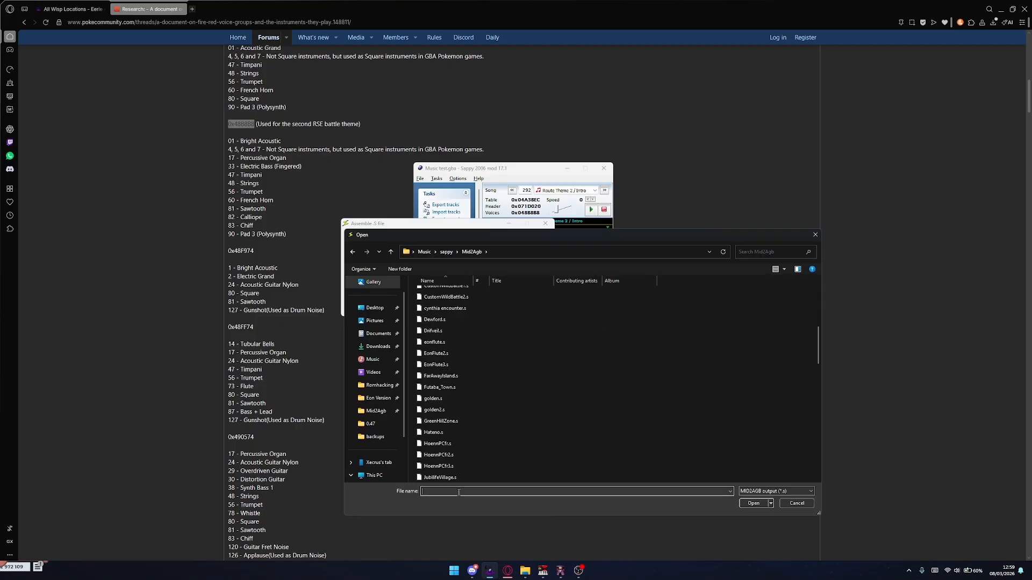
pyautogui.write('mar')
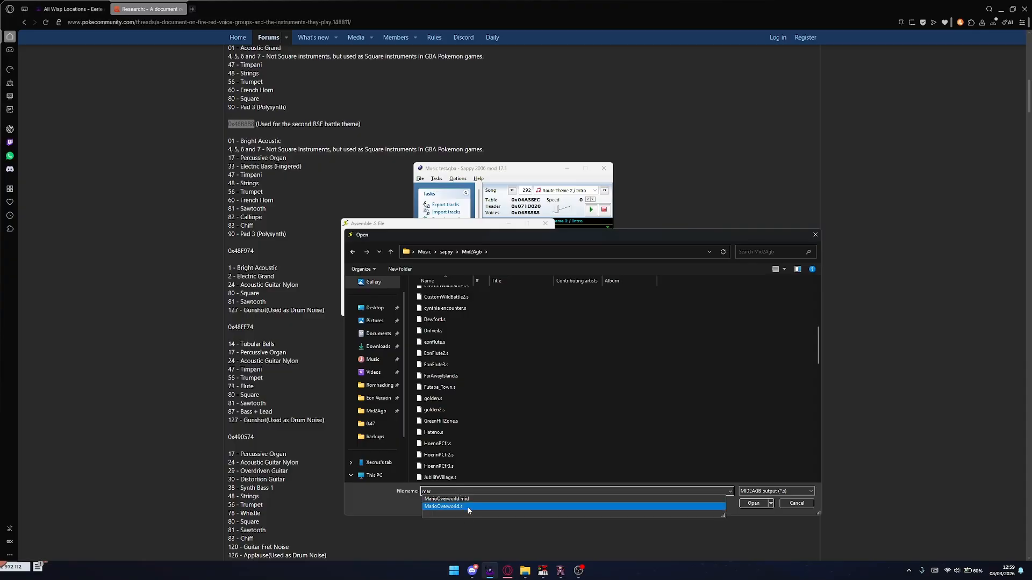
pyautogui.click(613, 506)
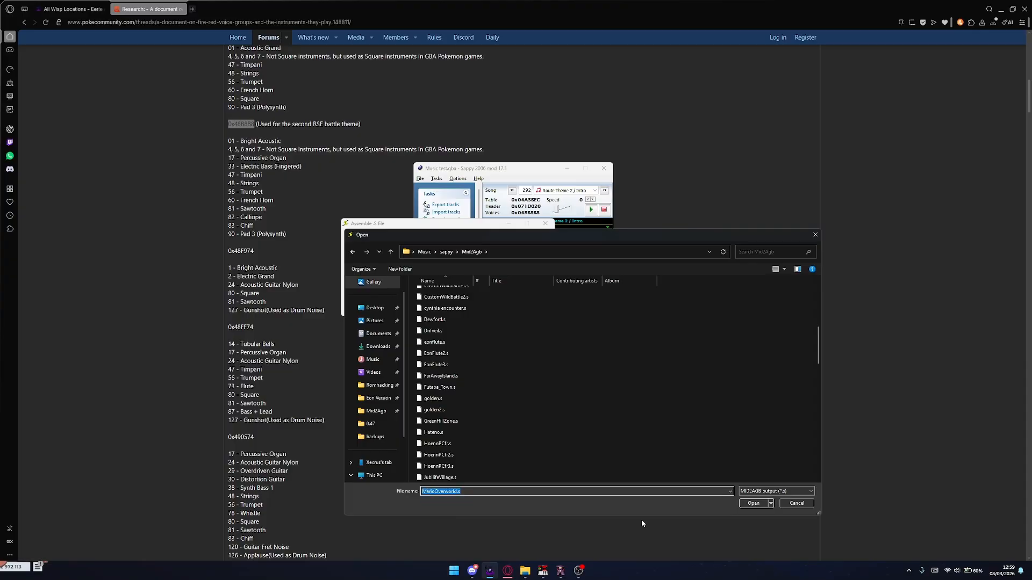
pyautogui.click(753, 503)
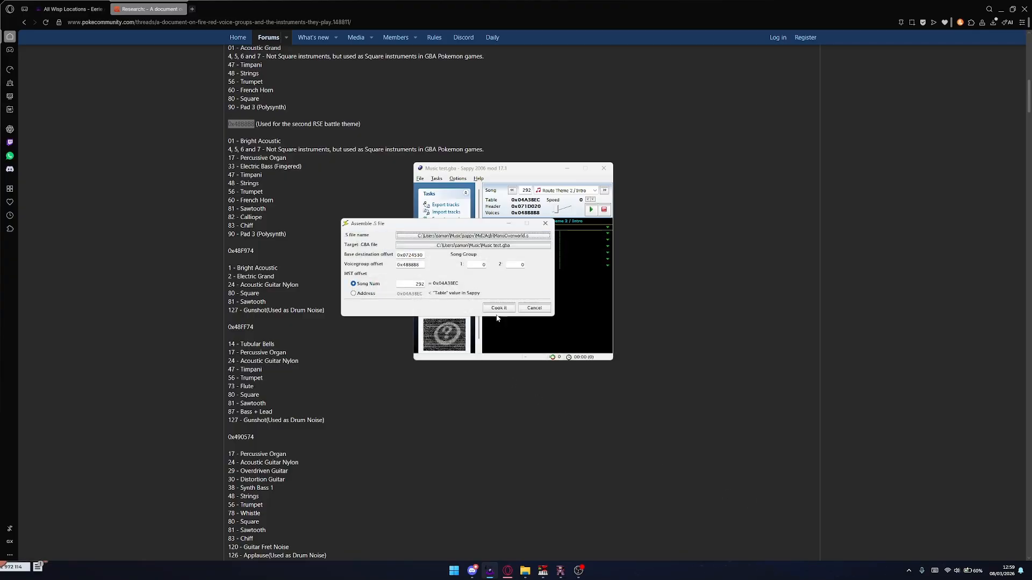
# Assemble the song into the ROM with its song table entry set, and play song 292 in Sappy
pyautogui.click(560, 571)
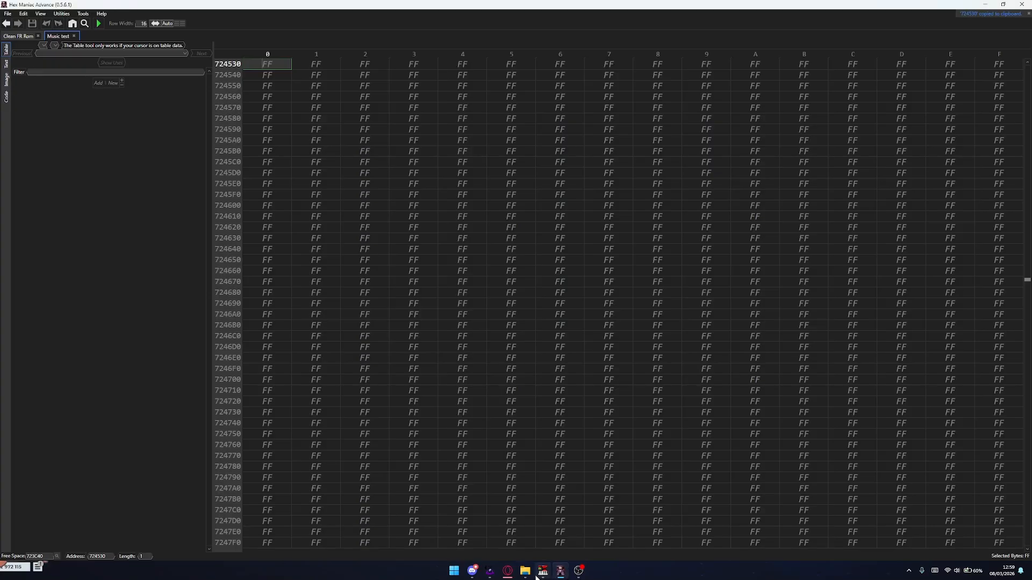
pyautogui.click(490, 571)
pyautogui.click(500, 307)
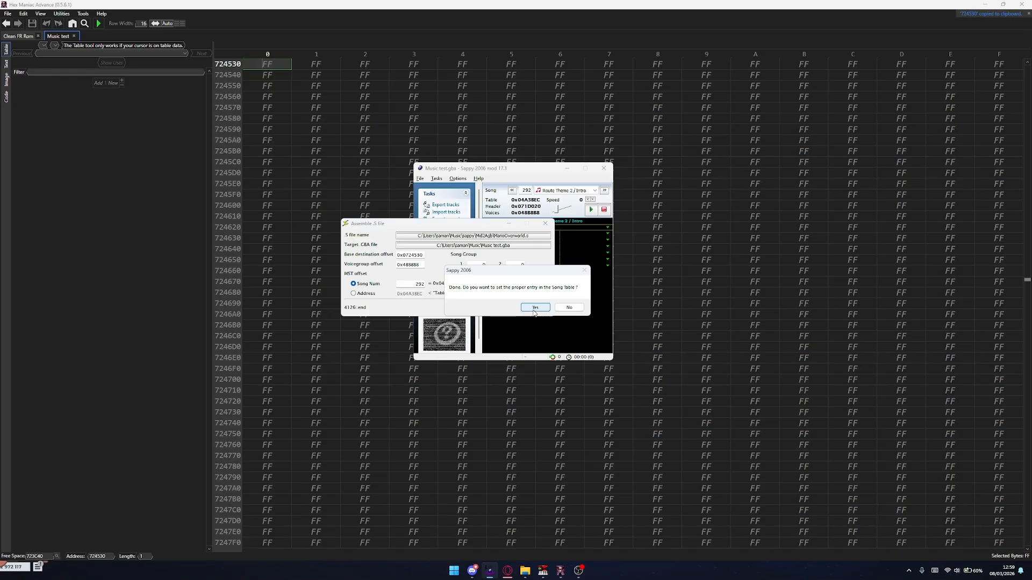
pyautogui.click(535, 308)
pyautogui.click(534, 308)
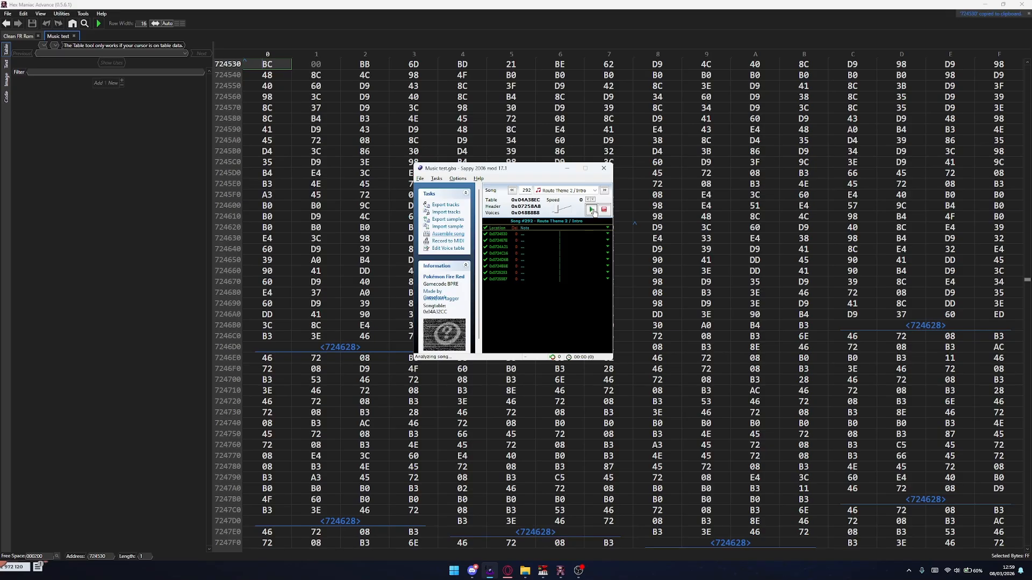
pyautogui.click(592, 211)
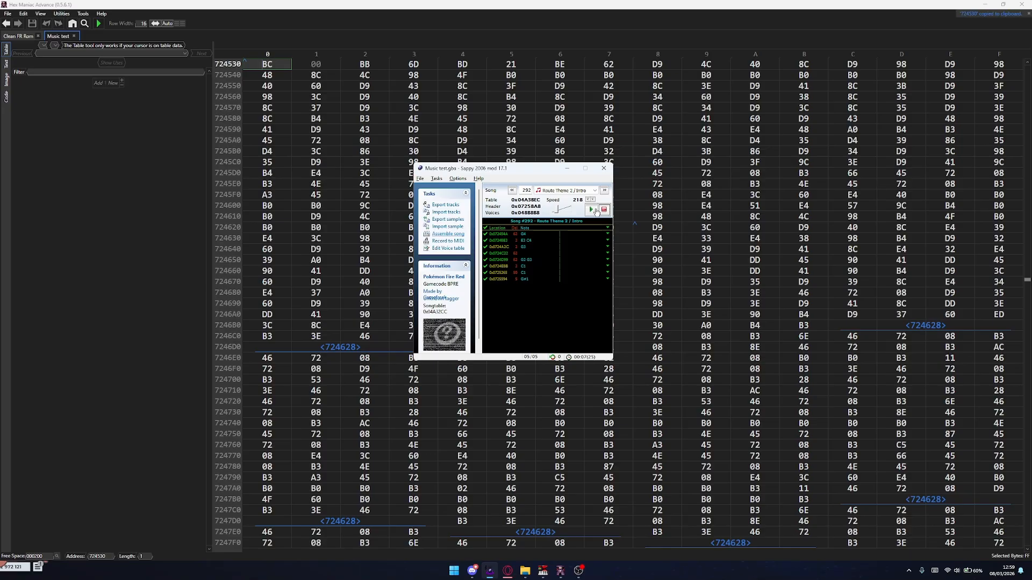
# Run the ROM in mGBA from Hex Maniac Advance, advance through the new game introduction to Professor Oak's greeting, and close the emulator
pyautogui.click(99, 24)
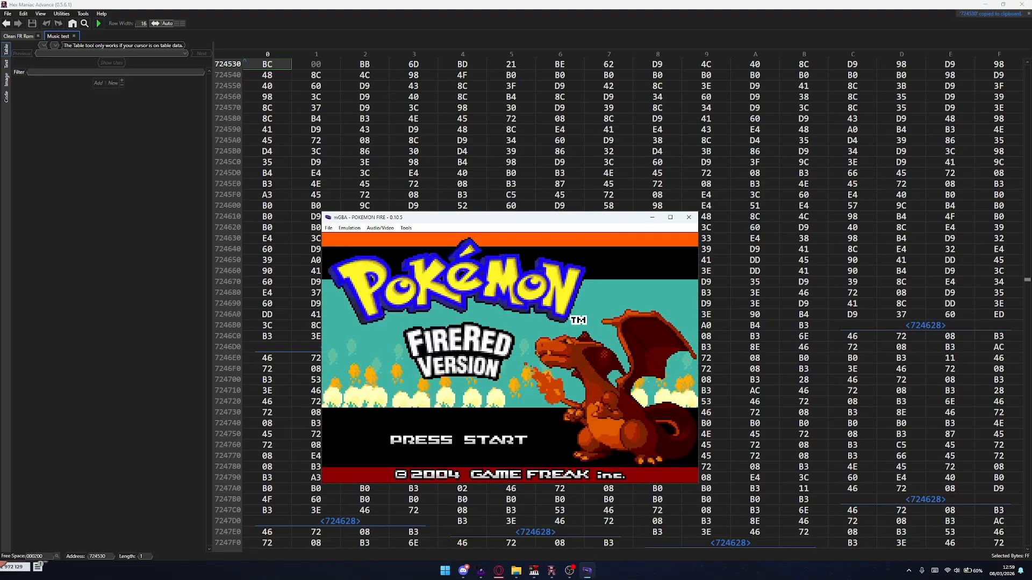
pyautogui.press('Return')
pyautogui.moveTo(531, 217); pyautogui.dragTo(537, 150)
pyautogui.press('x')
pyautogui.press('x')
pyautogui.press('x')
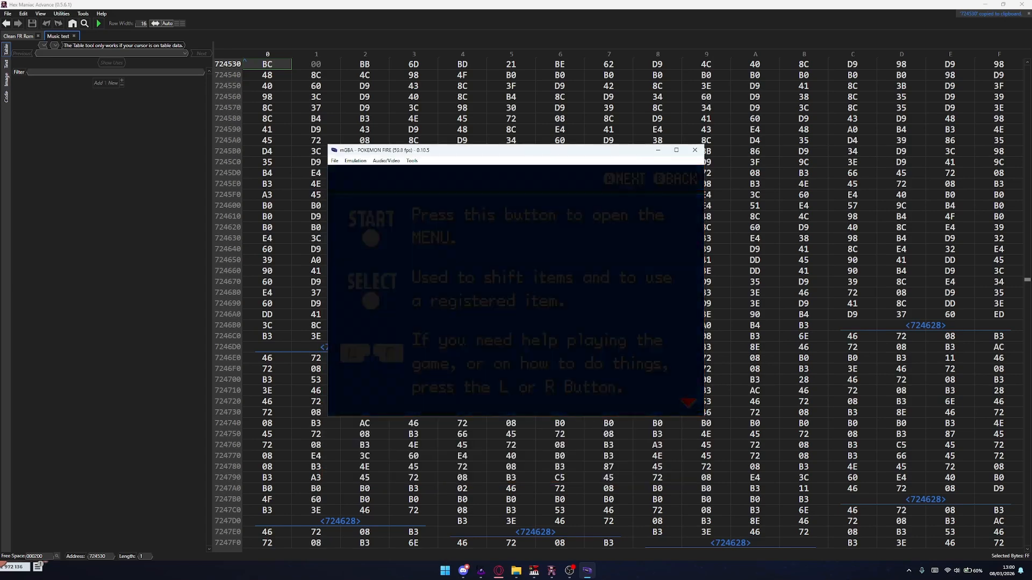
pyautogui.press('x')
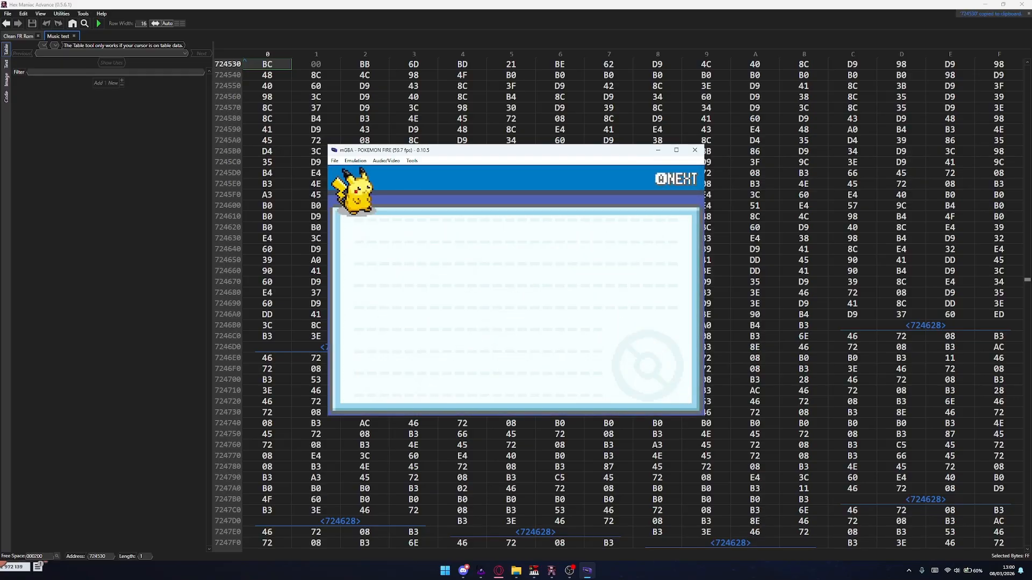
pyautogui.press('x')
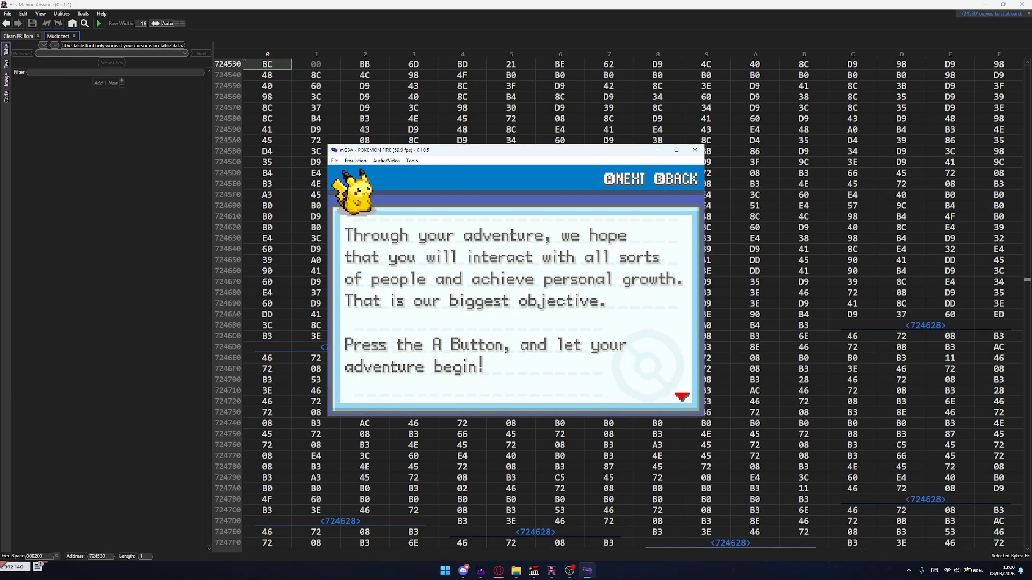
pyautogui.press('x')
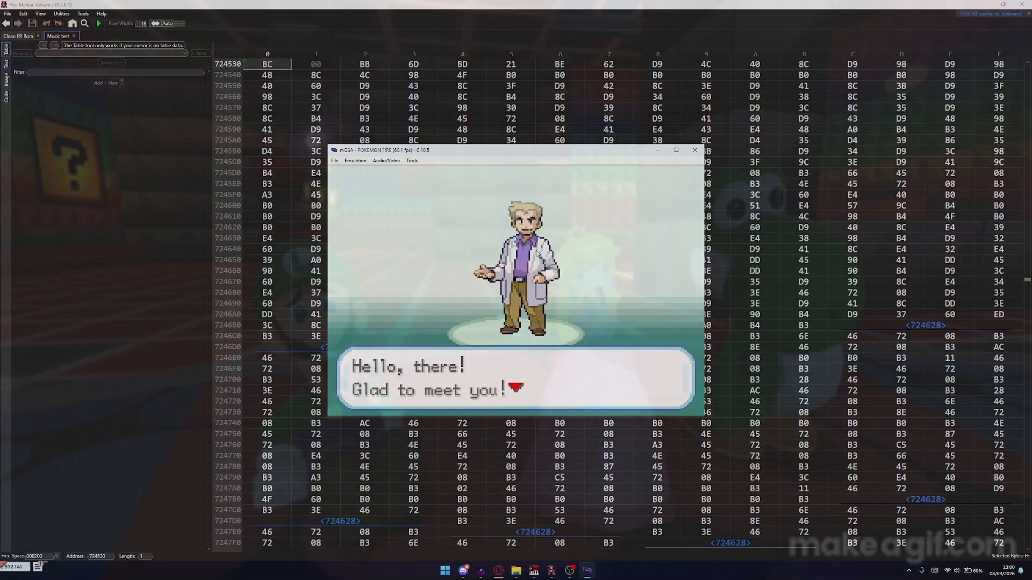
pyautogui.click(695, 151)
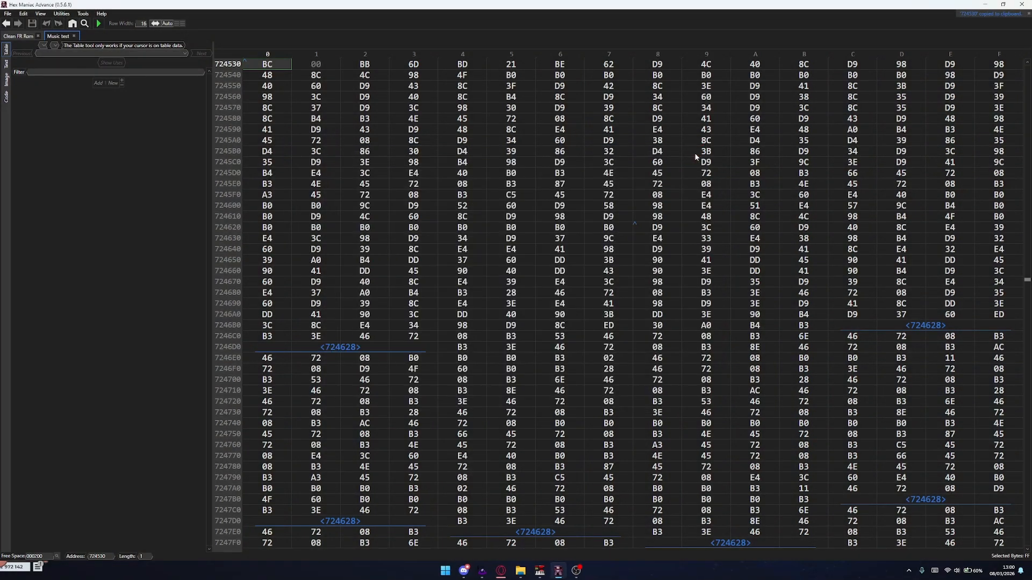